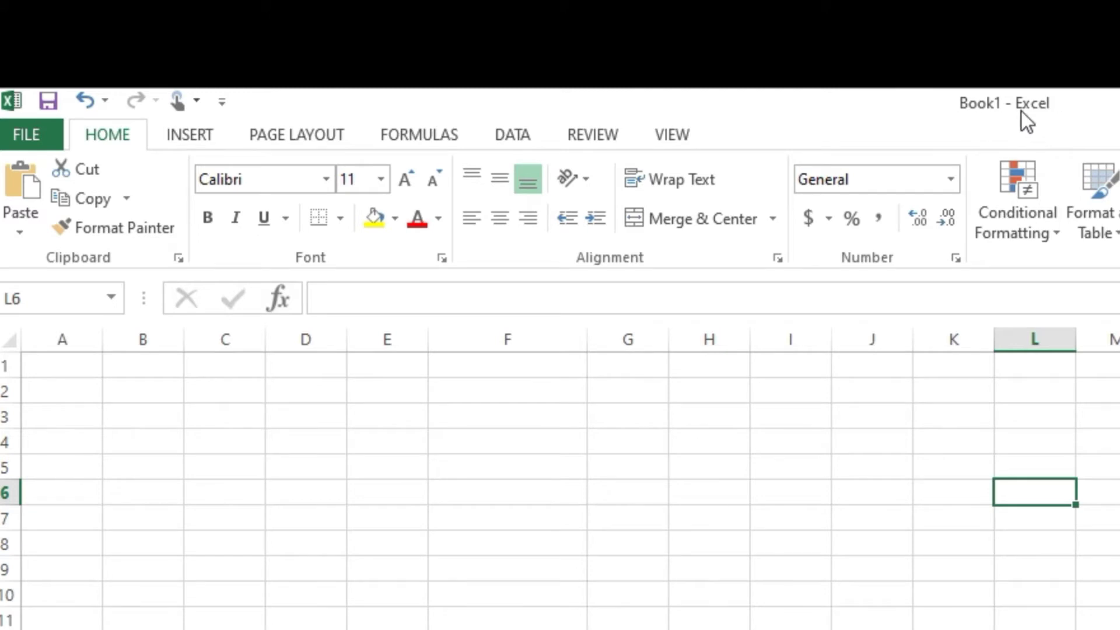
Look through the insert, page layout, formula, data, review and view command groups of the blank workbook.
click(596, 461)
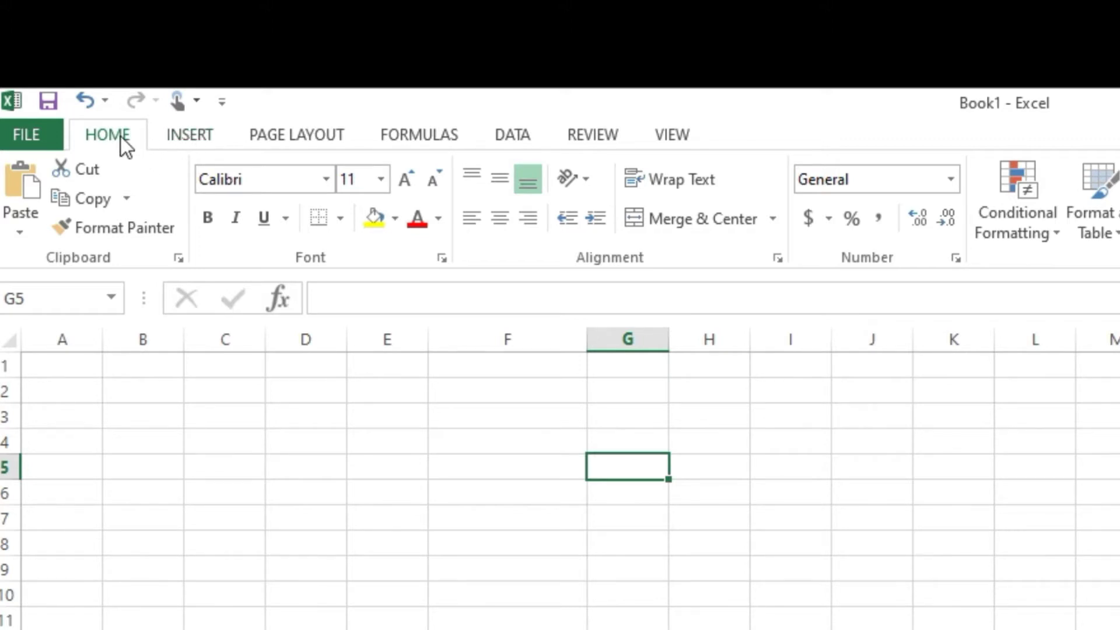
click(177, 135)
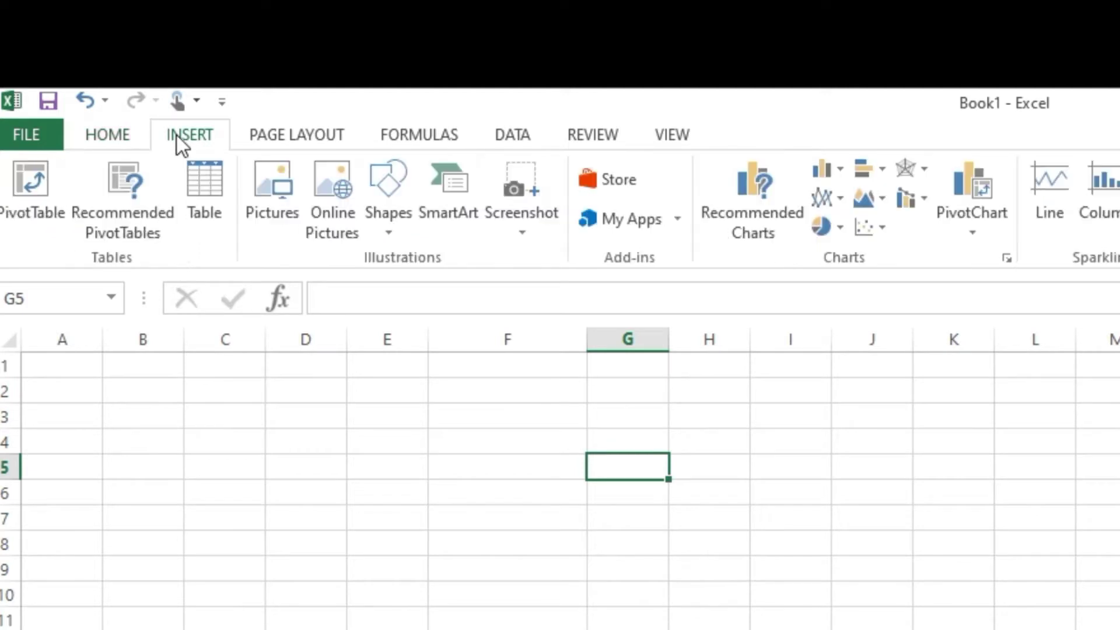
click(302, 135)
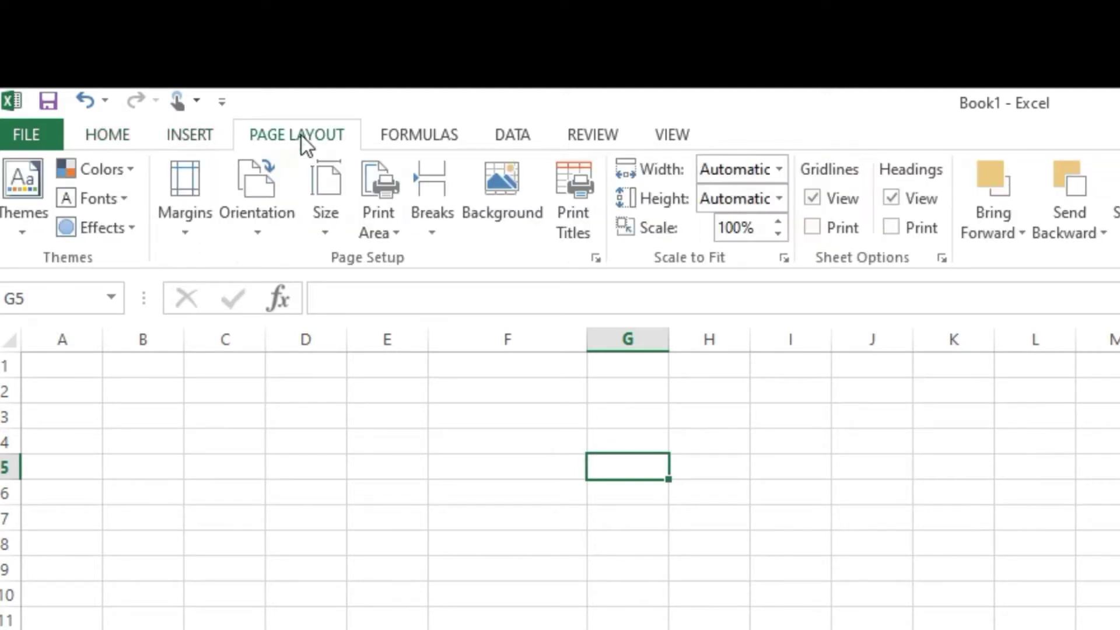
click(401, 137)
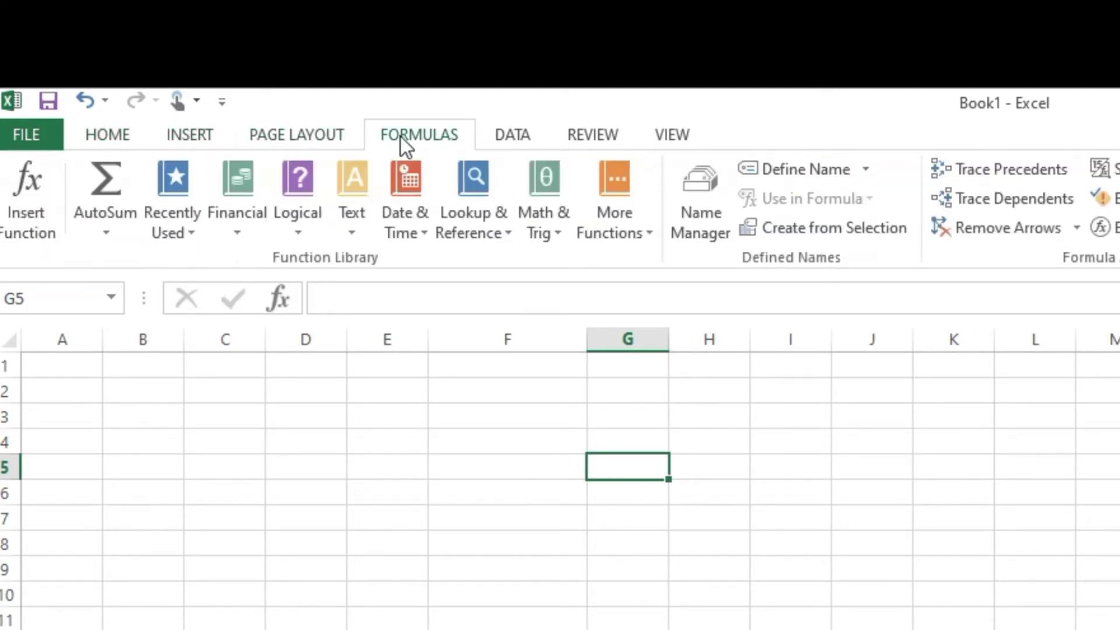
click(509, 137)
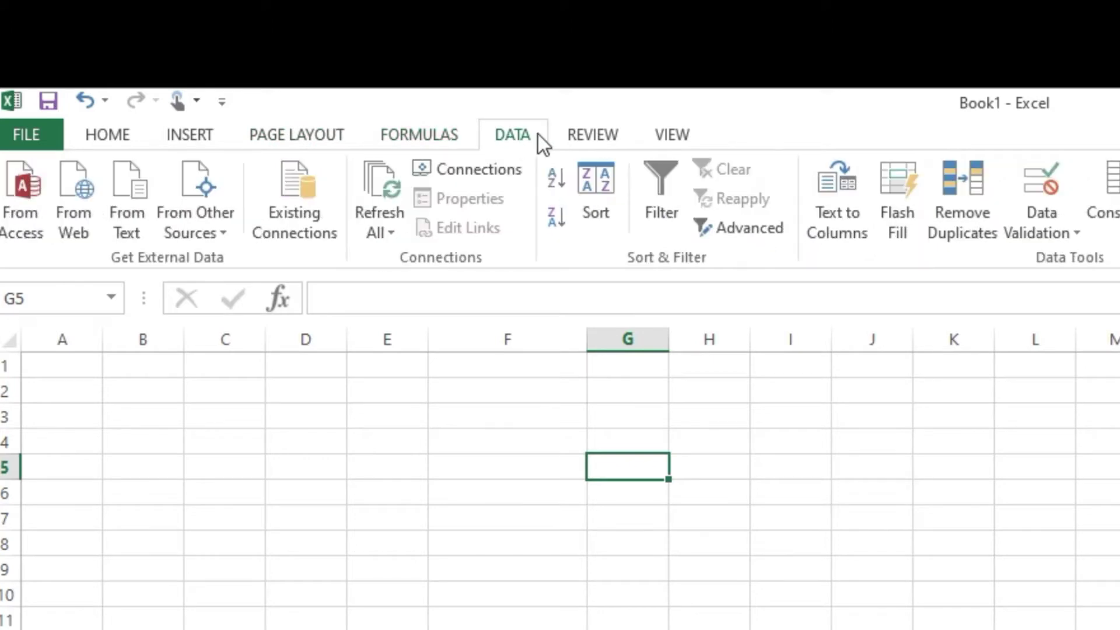
click(586, 136)
click(669, 133)
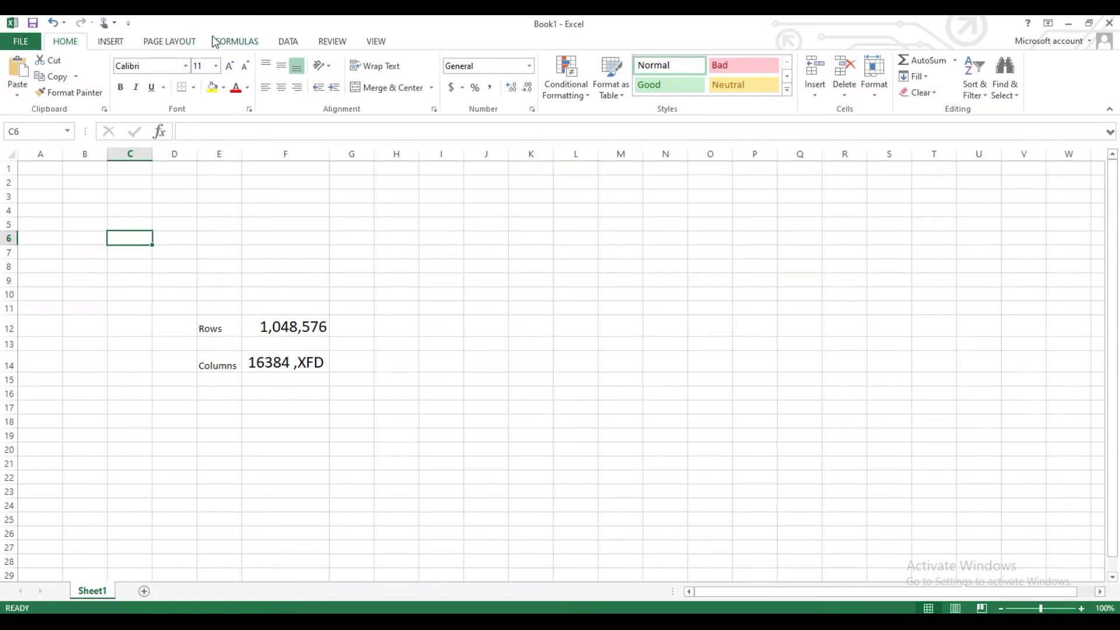
Examine individual columns A to D and the column limit noted in cell F14.
click(221, 224)
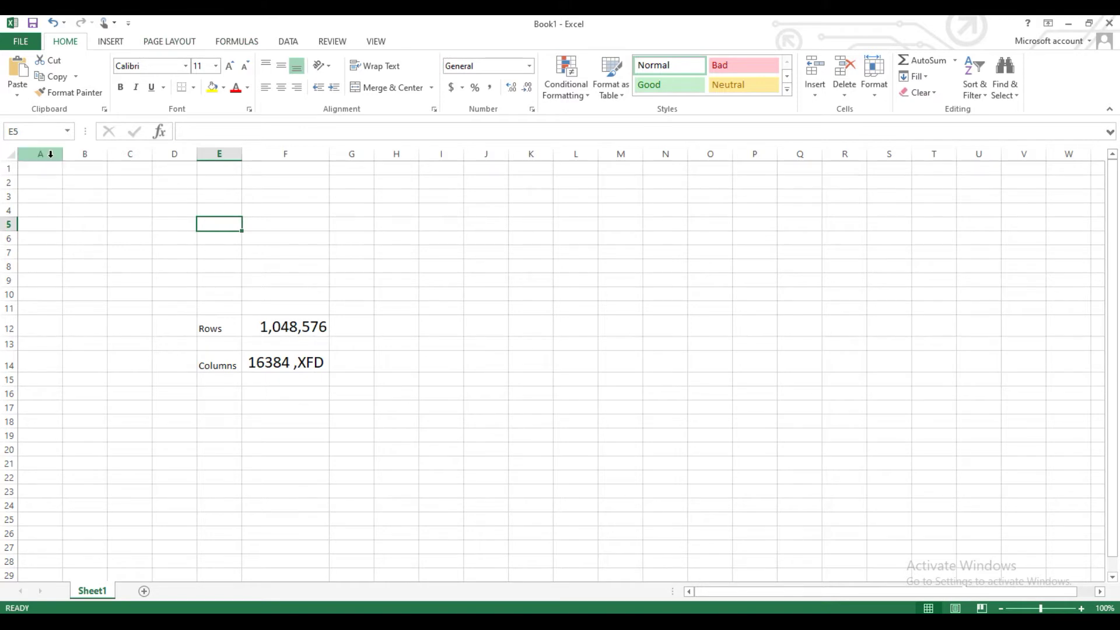
click(51, 154)
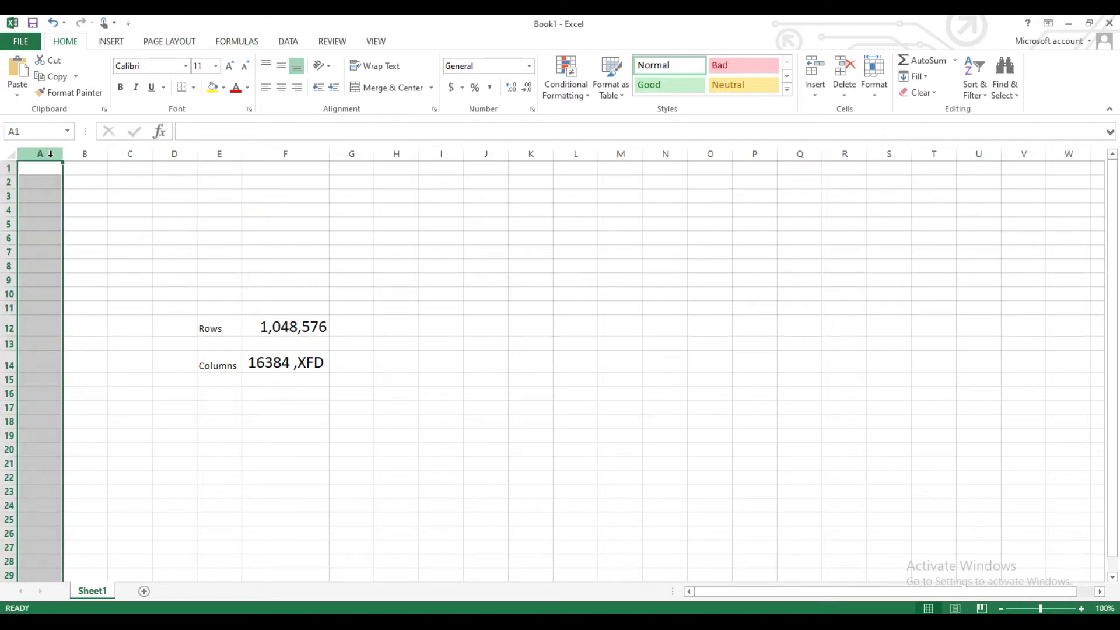
click(85, 154)
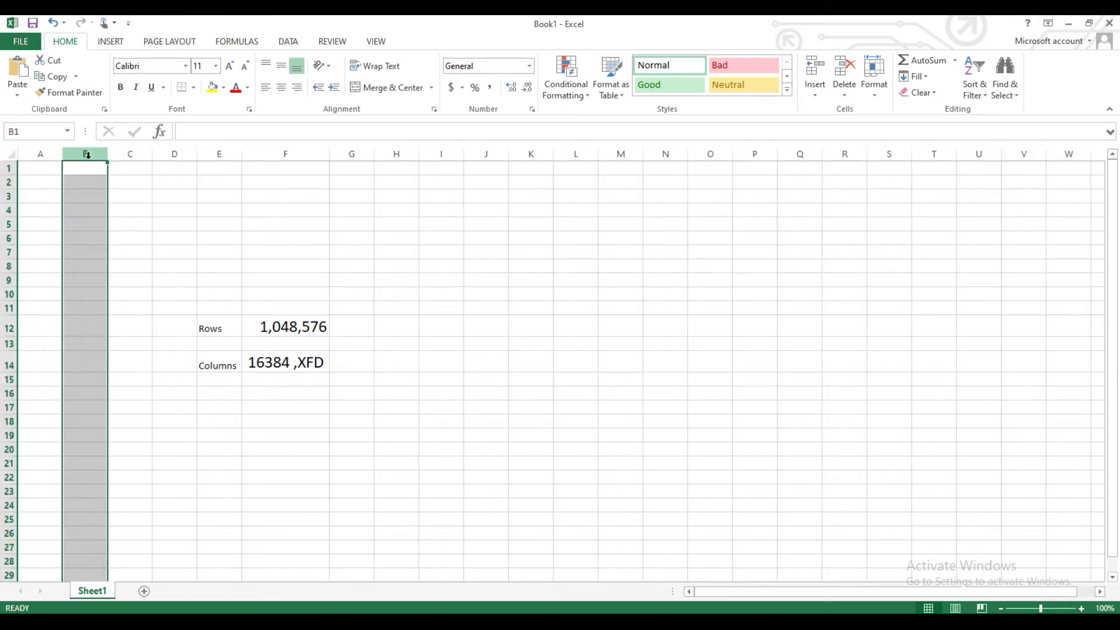
click(125, 154)
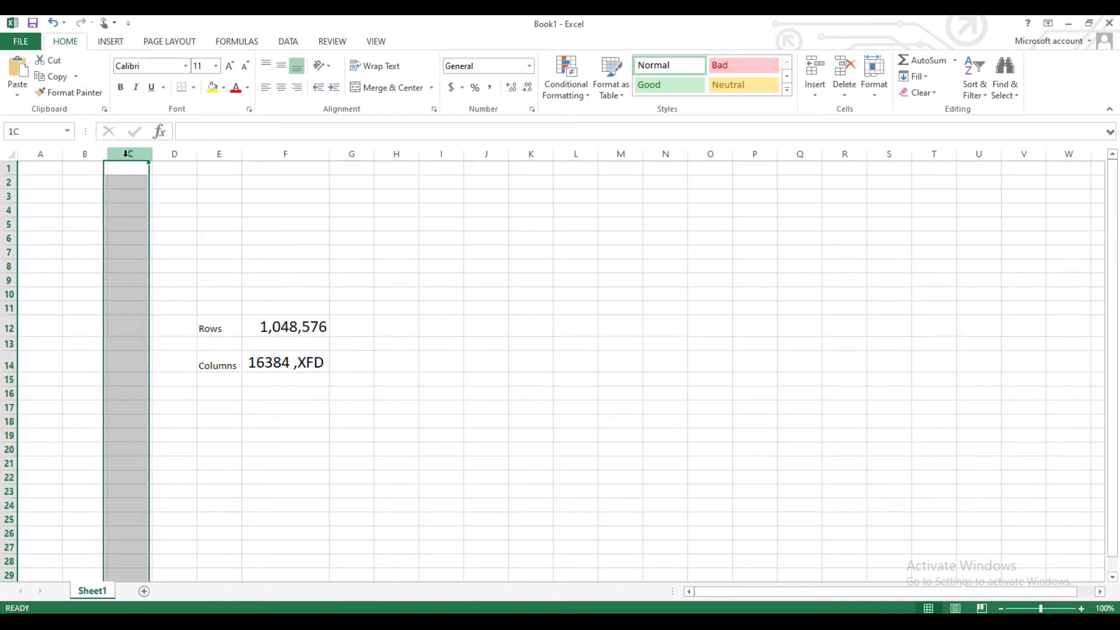
click(176, 153)
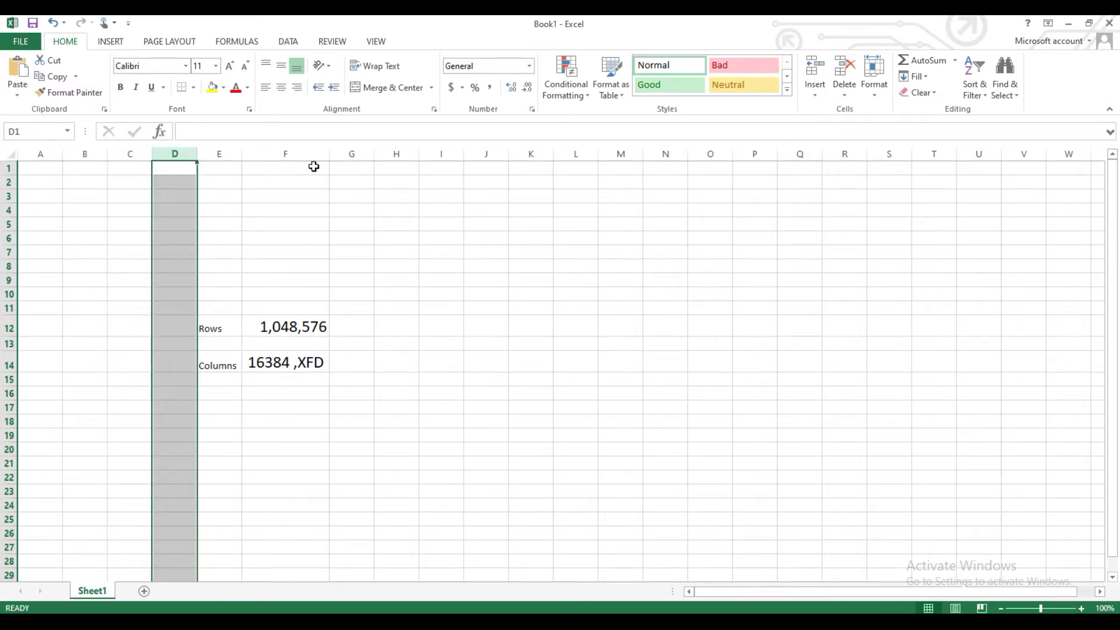
click(286, 363)
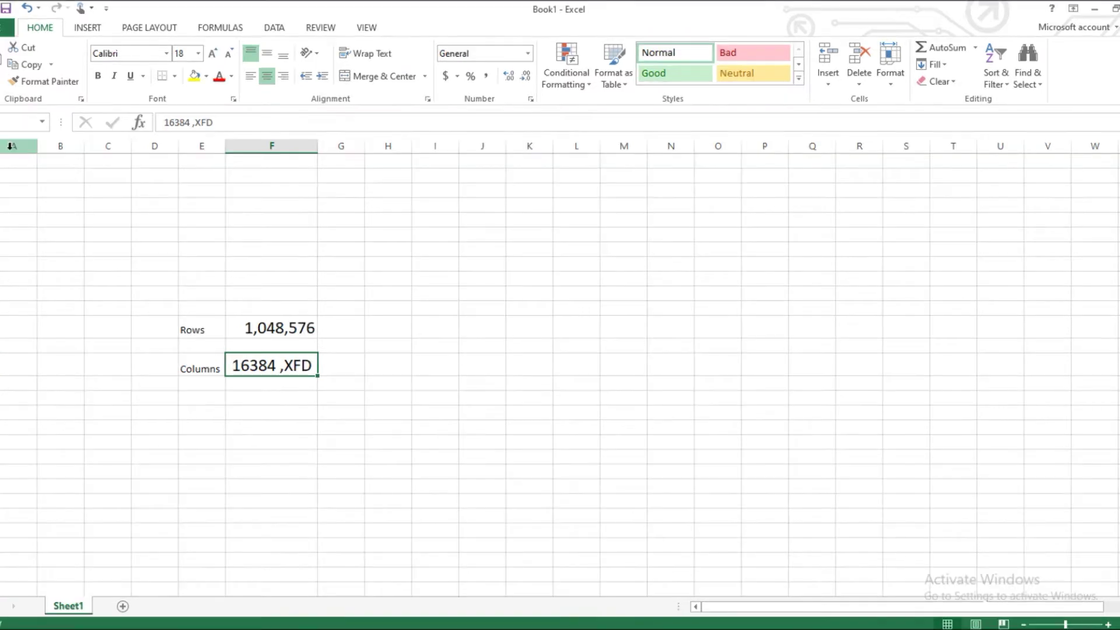
click(11, 145)
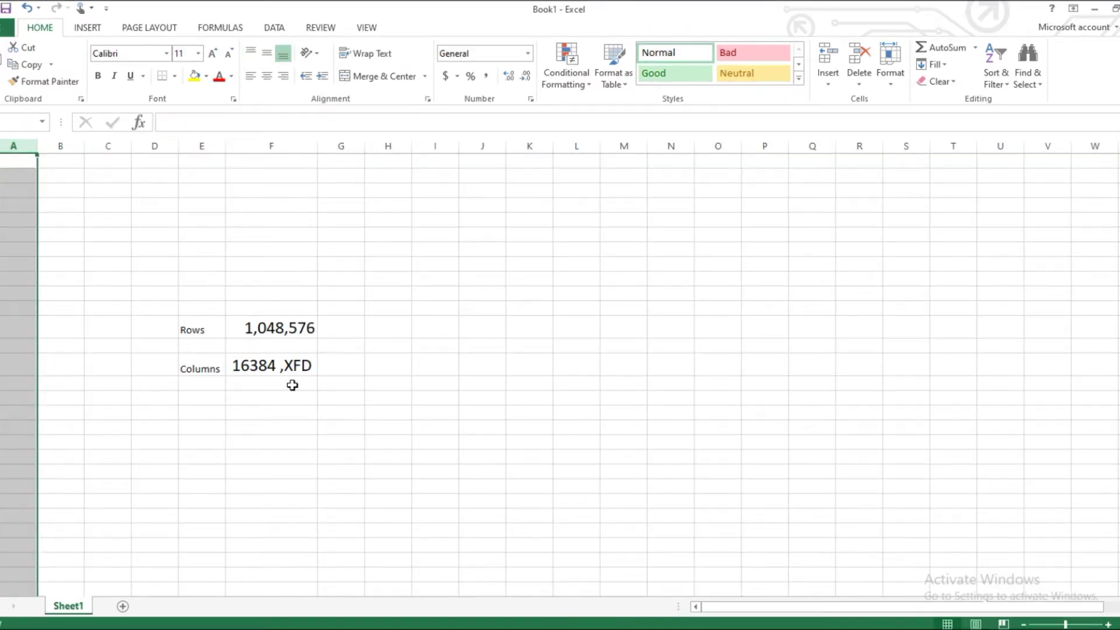
click(303, 368)
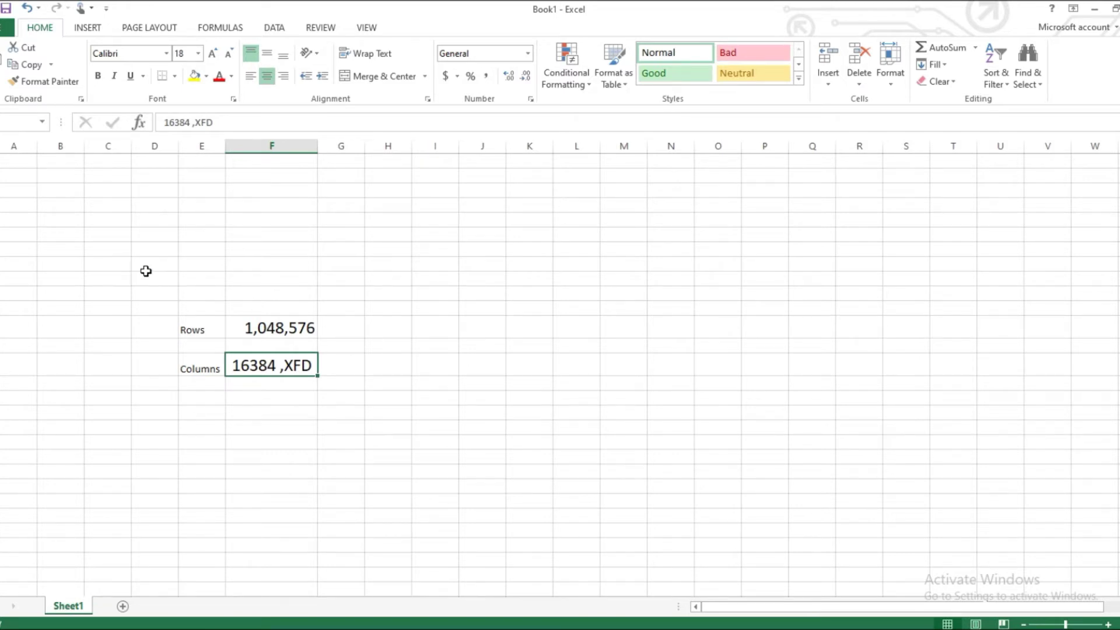
Examine individual rows 2 and 4 and the row limit noted in cell F12.
click(40, 207)
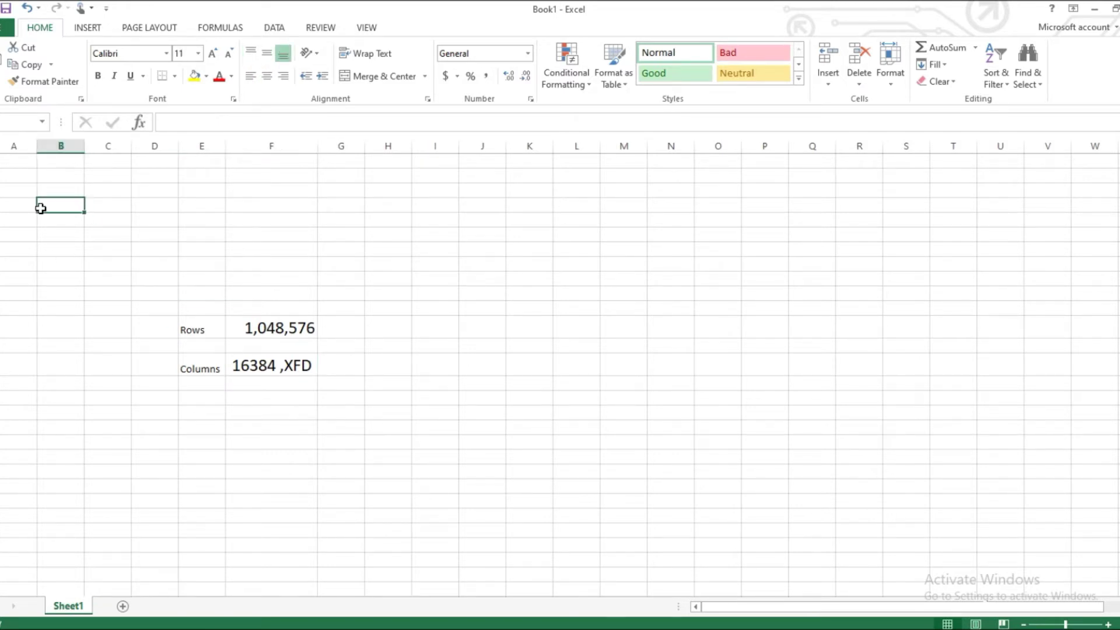
click(0, 175)
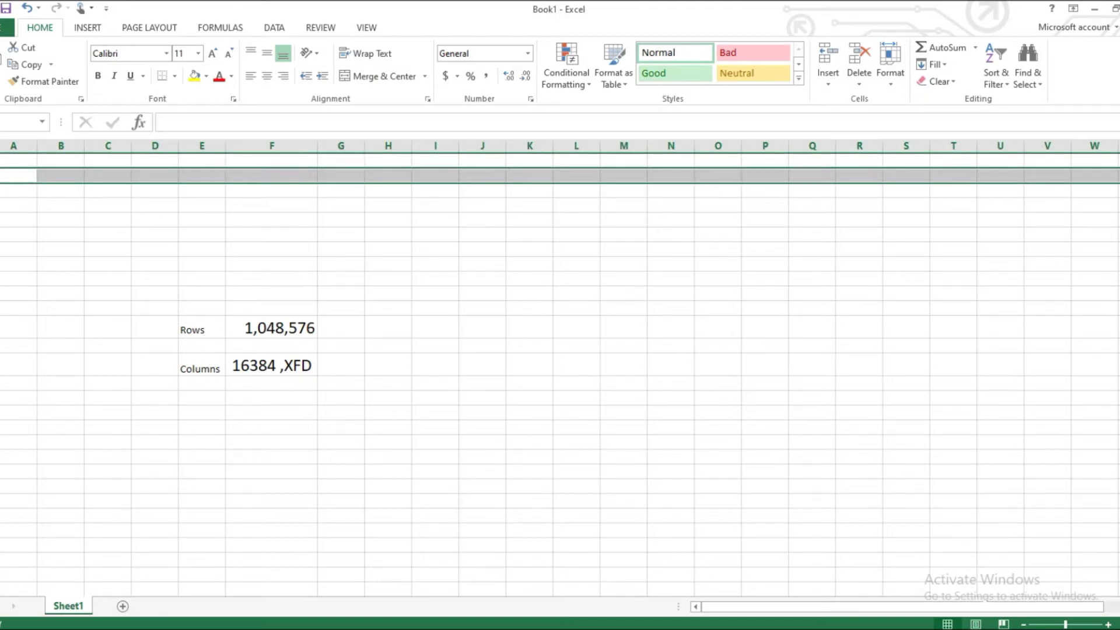
click(0, 205)
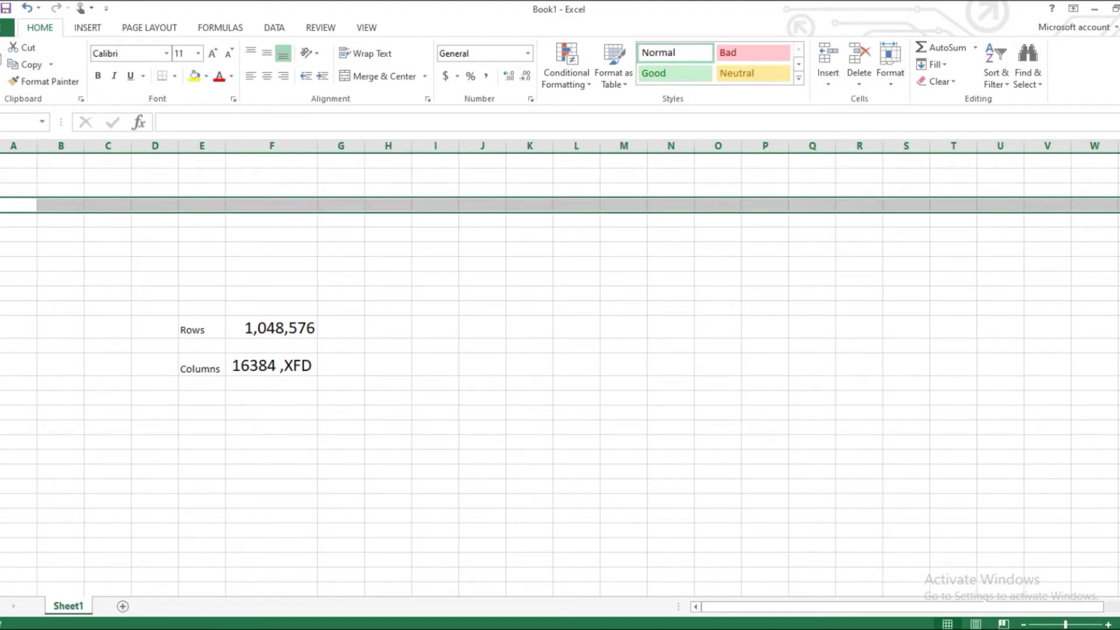
click(267, 331)
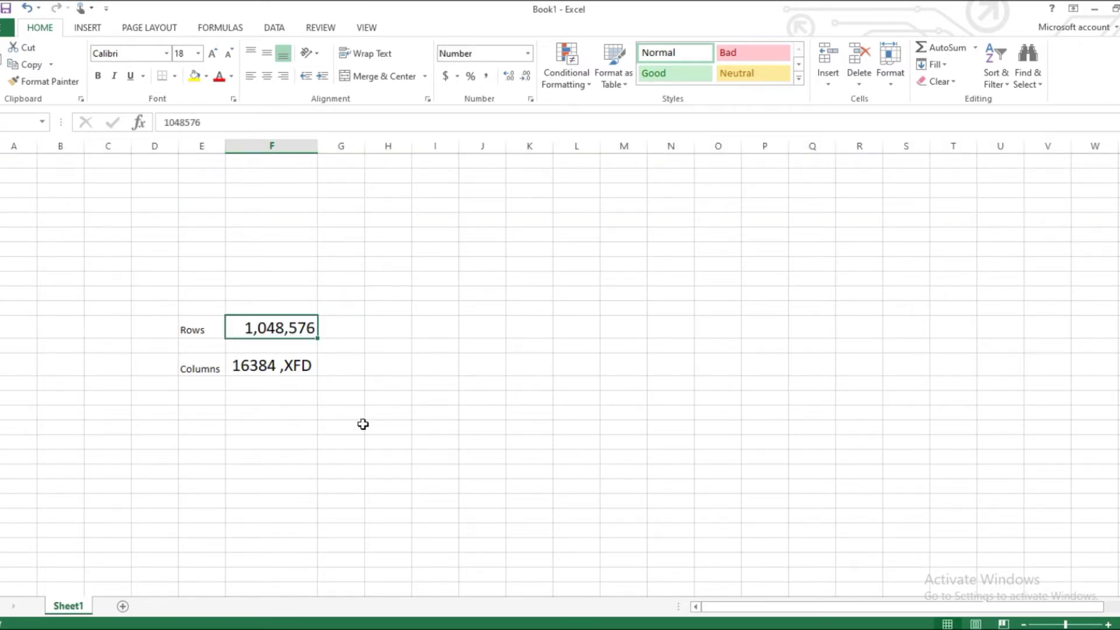
click(64, 304)
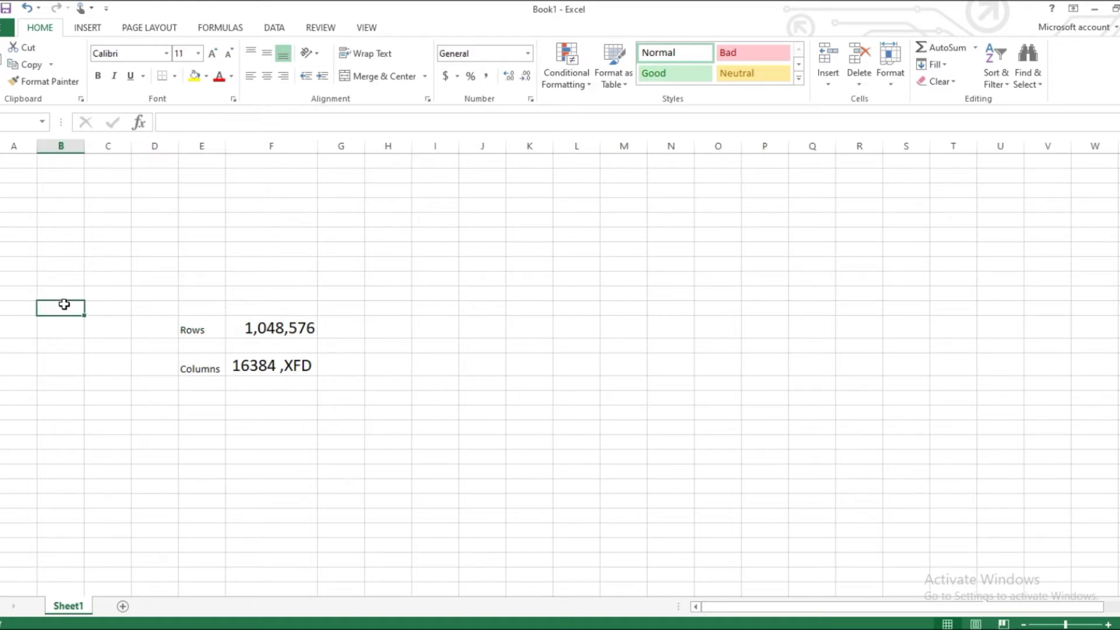
click(461, 357)
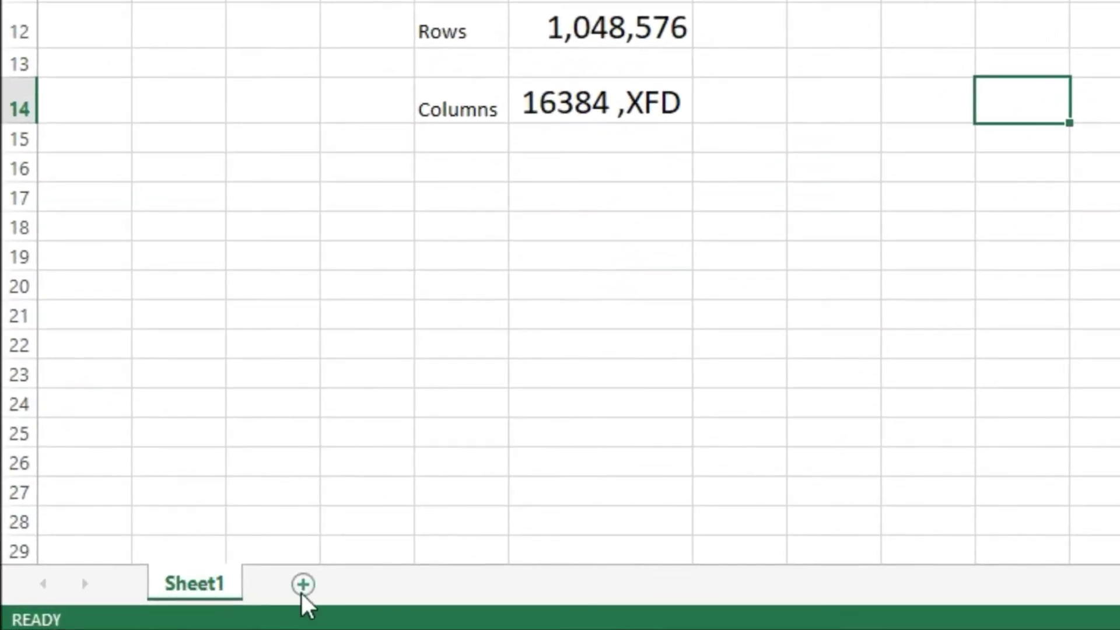
Add a second worksheet to the workbook and return to Sheet1.
click(302, 586)
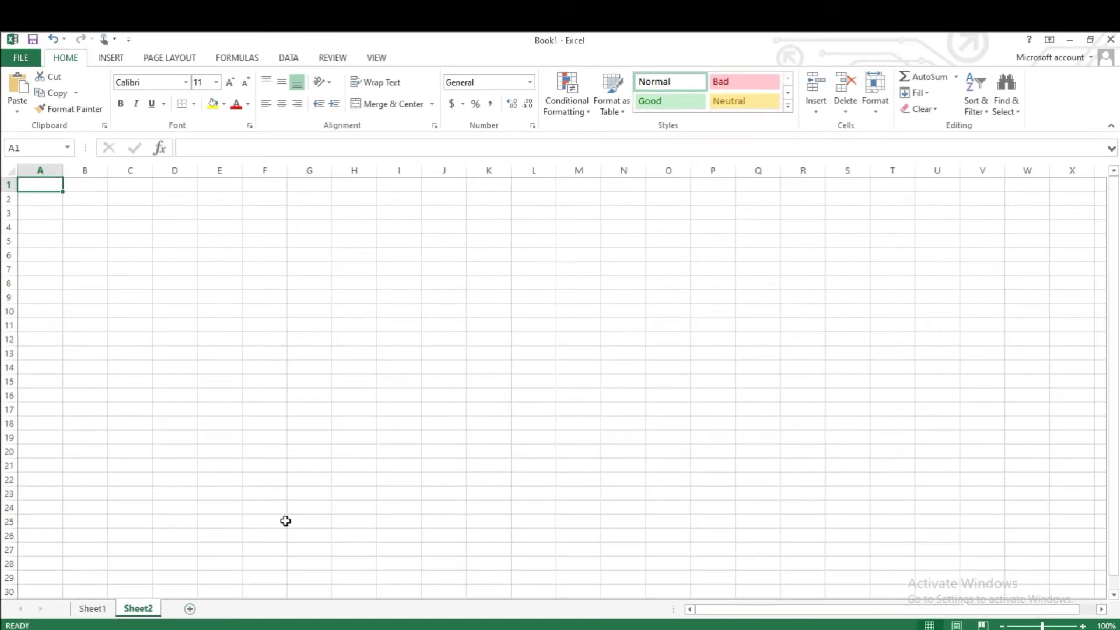
click(278, 395)
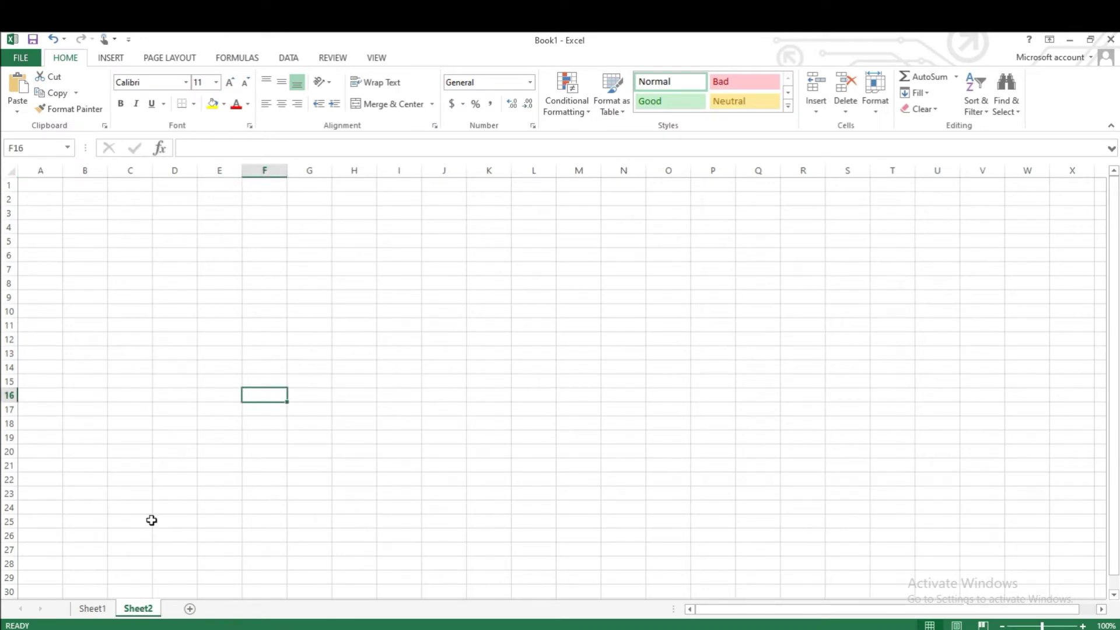
click(95, 609)
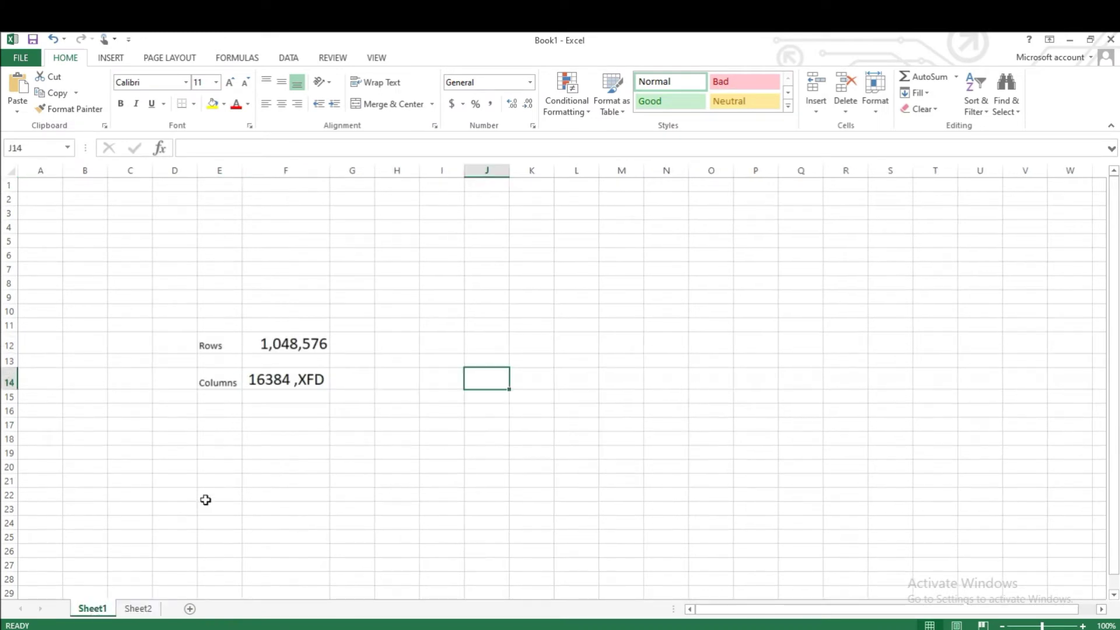
click(290, 435)
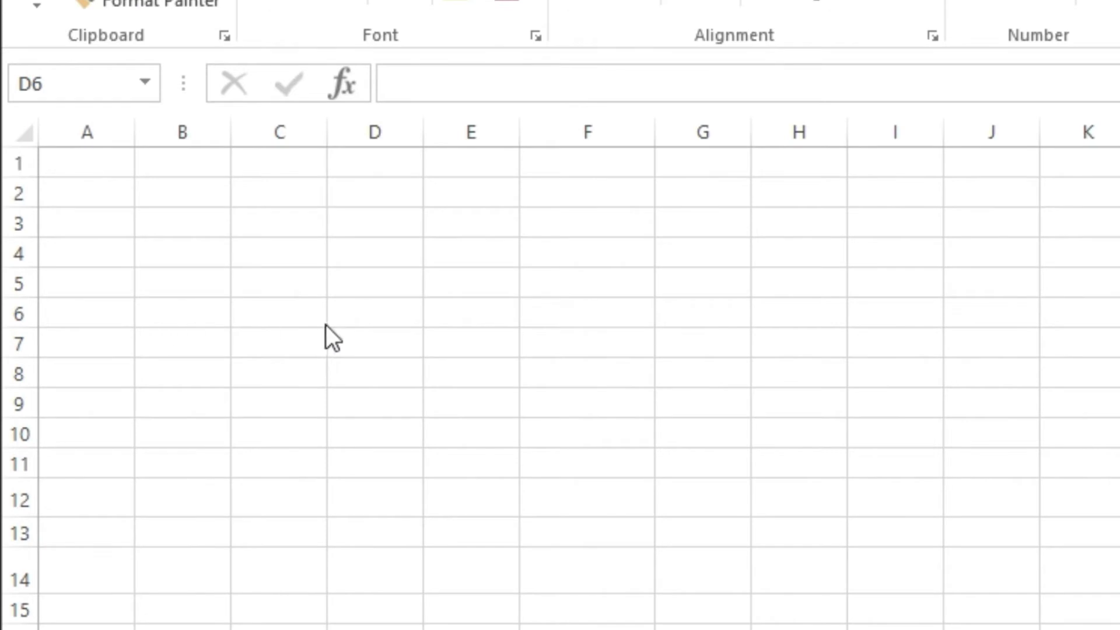
Check the cell addresses of D6, F9, D9 and F10 on the empty Sheet1.
click(372, 321)
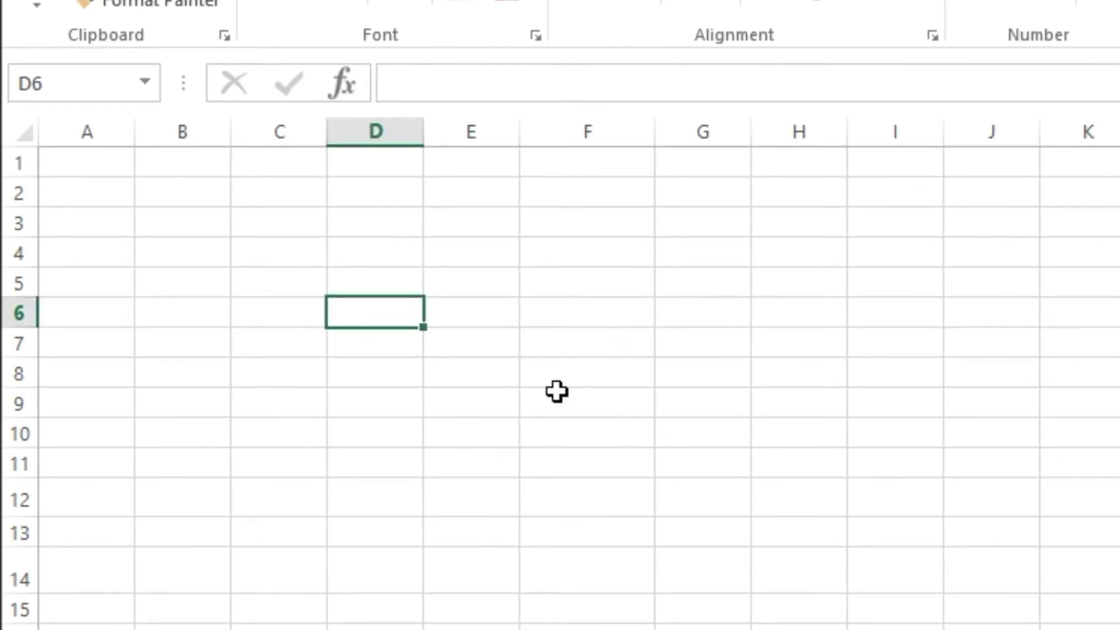
click(580, 415)
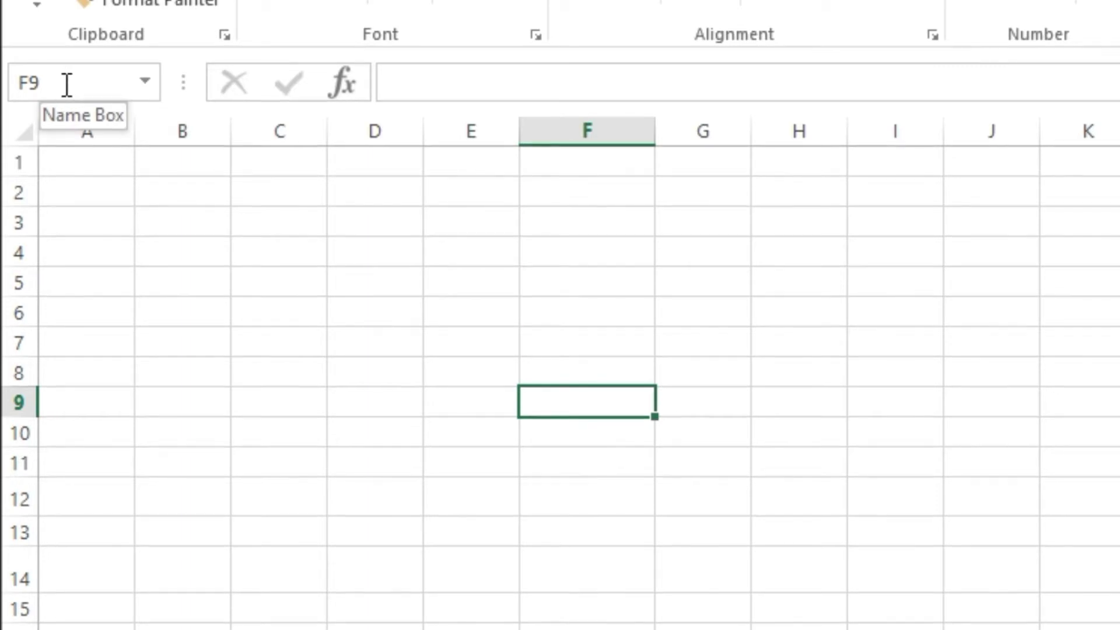
click(397, 412)
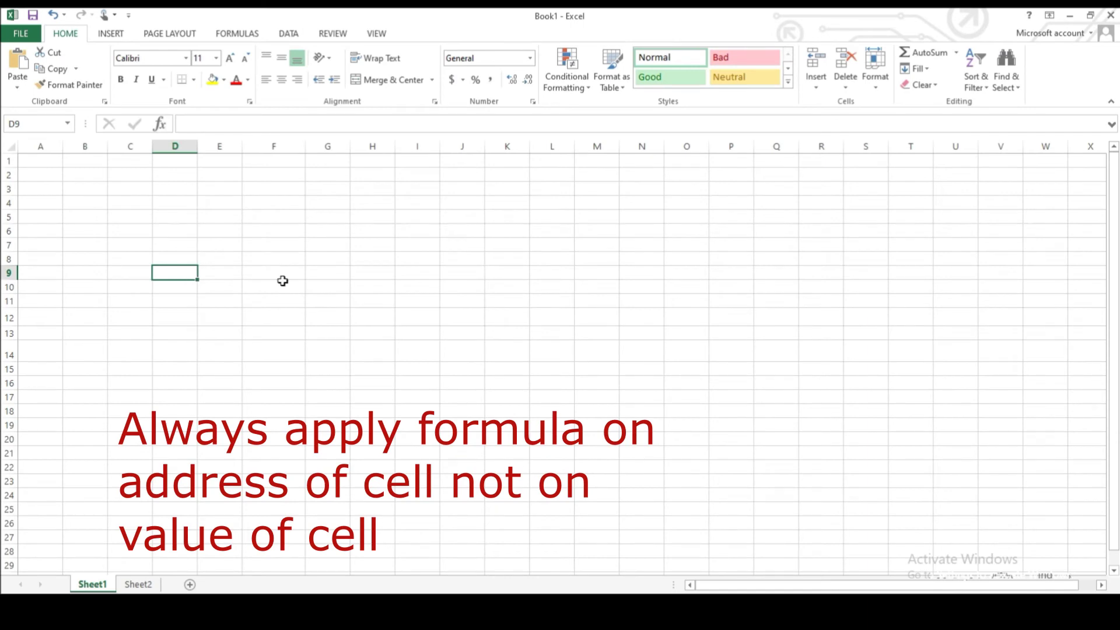
click(283, 288)
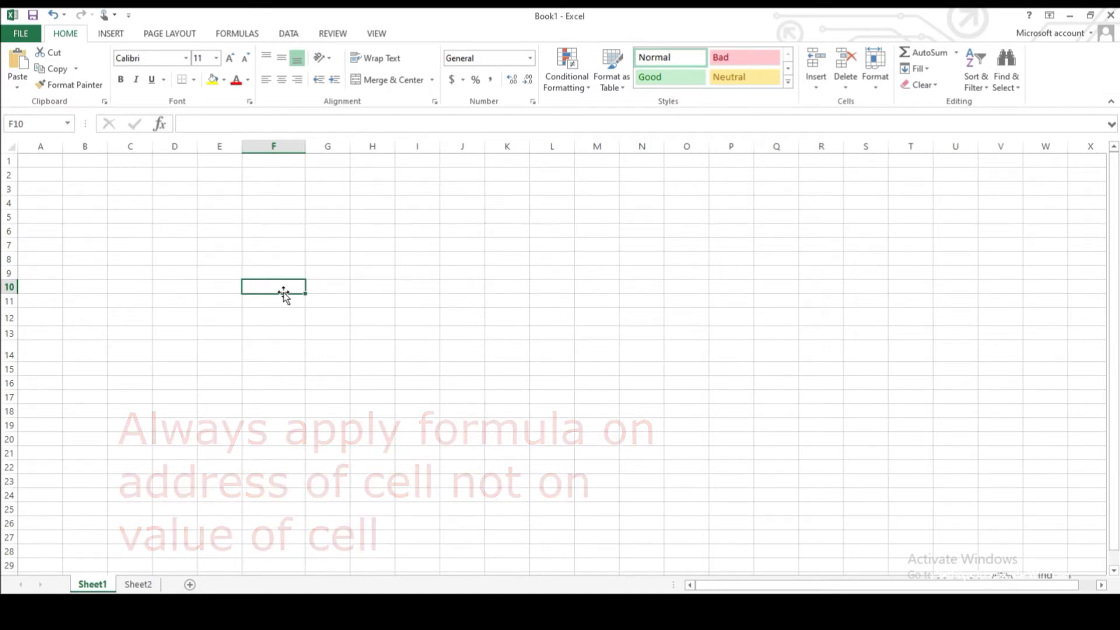
Enter 1 in C6 and 2 in C7, and extend the number series down to 11 in C16.
click(133, 231)
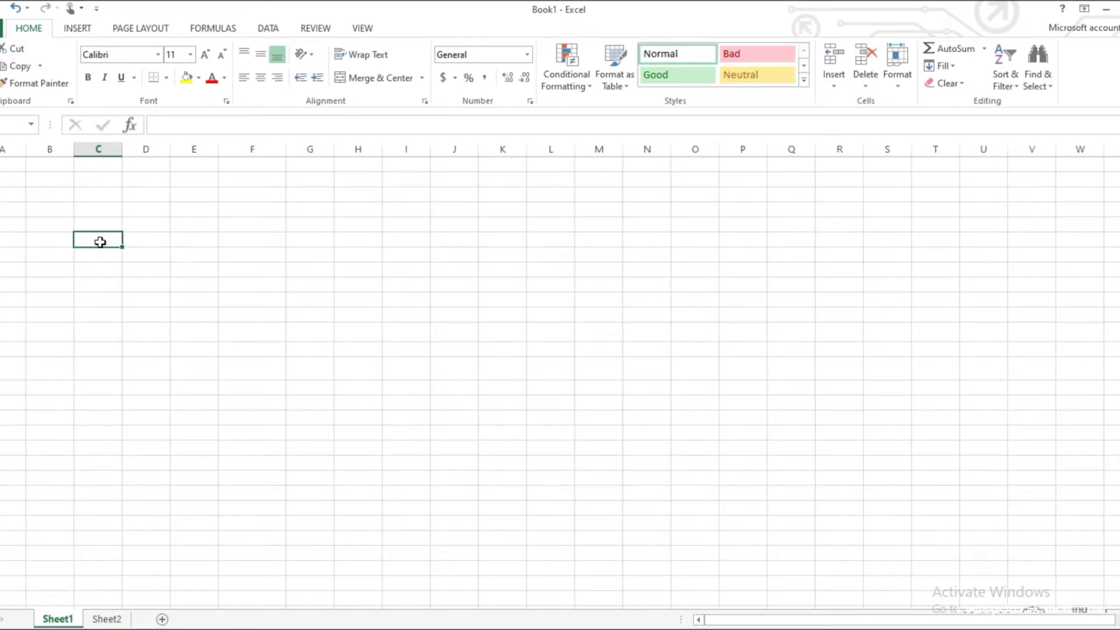
text(1)
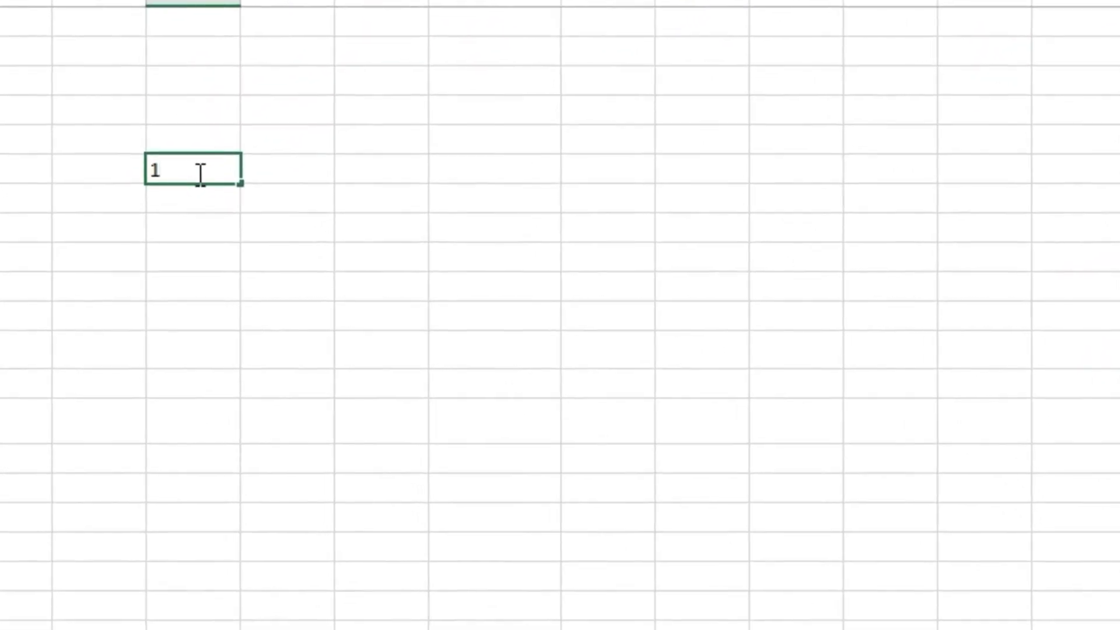
key(Return)
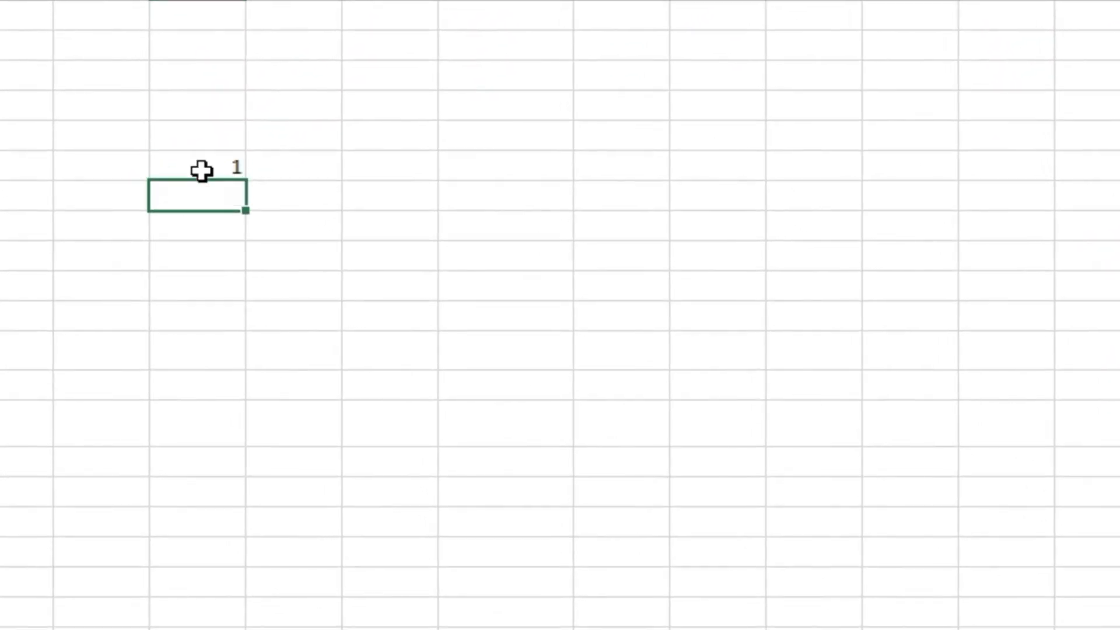
text(2)
key(Return)
drag(201, 170, 198, 201)
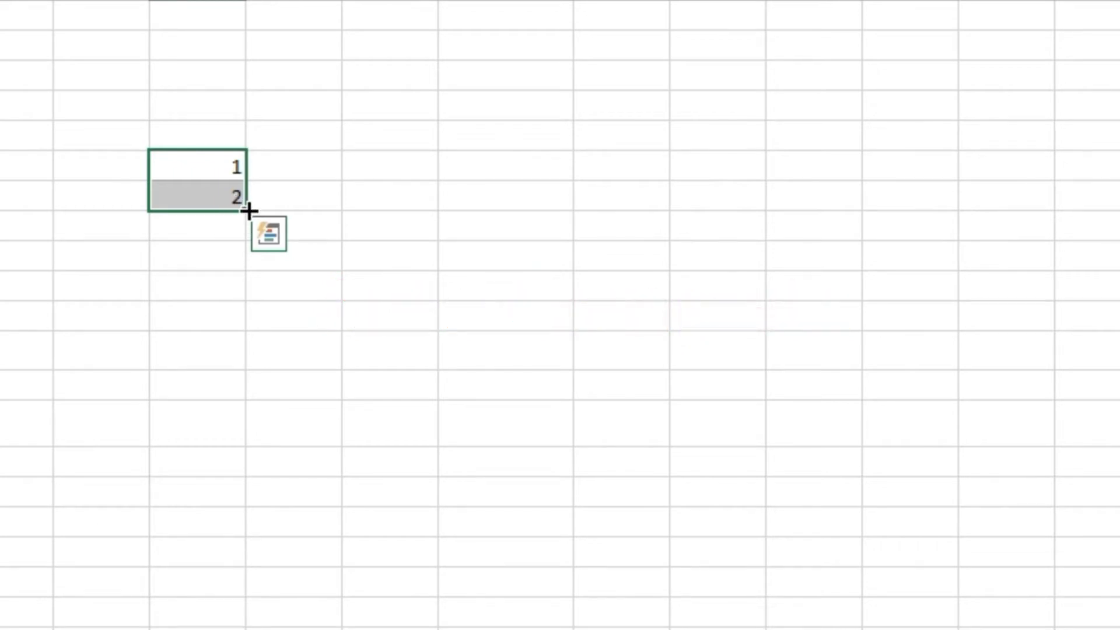
drag(248, 211, 242, 515)
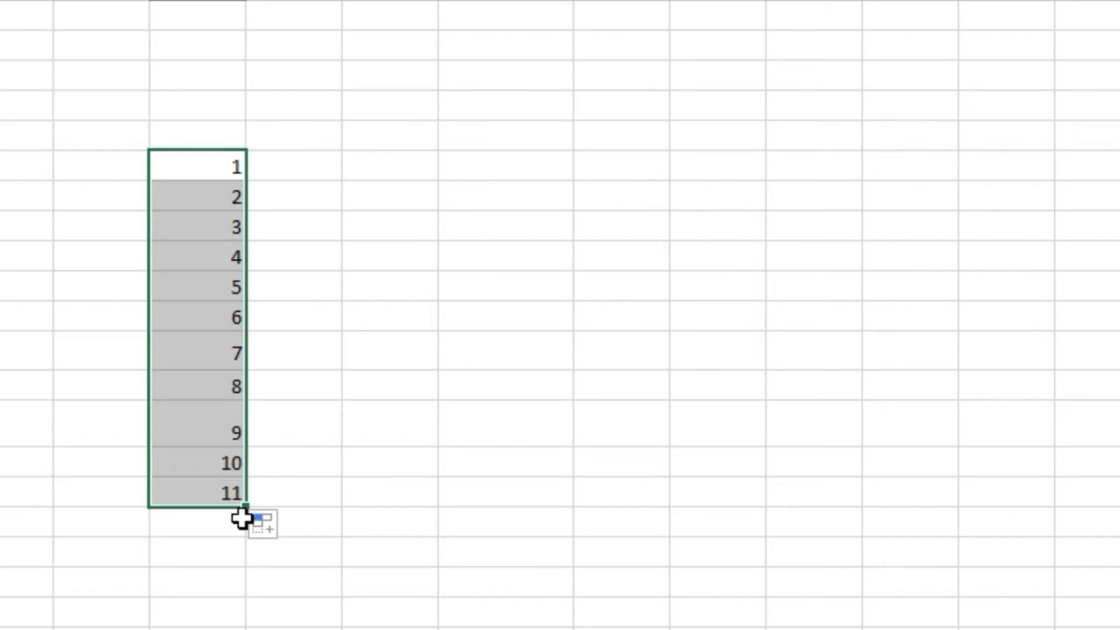
Enter 5 in E6 and 10 in E7, and extend the number series down to 55 in E16.
click(388, 158)
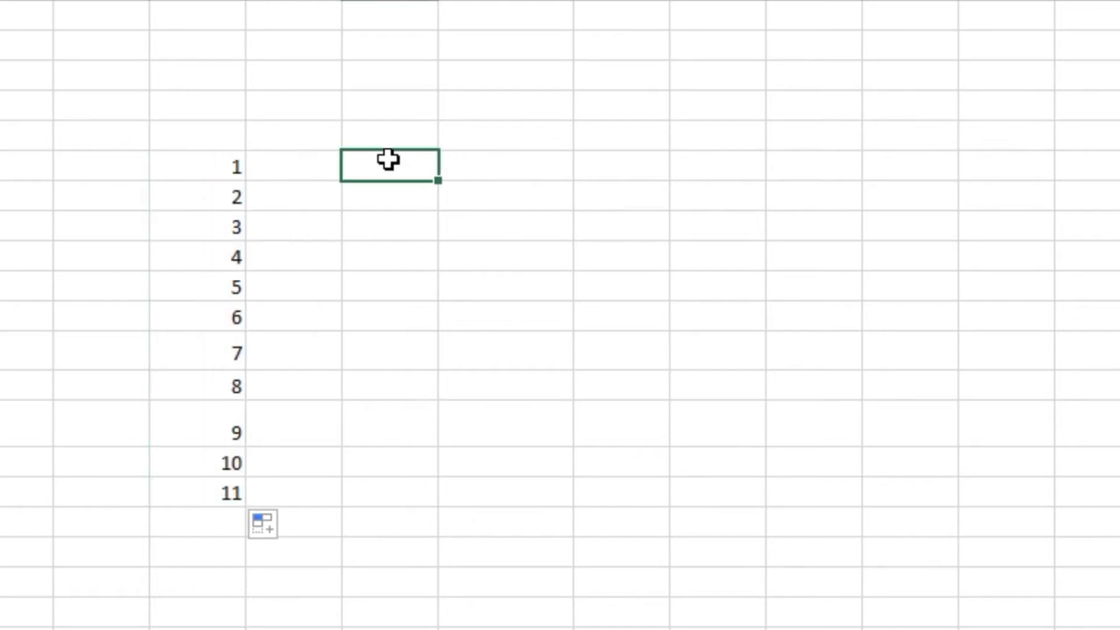
text(5)
key(Return)
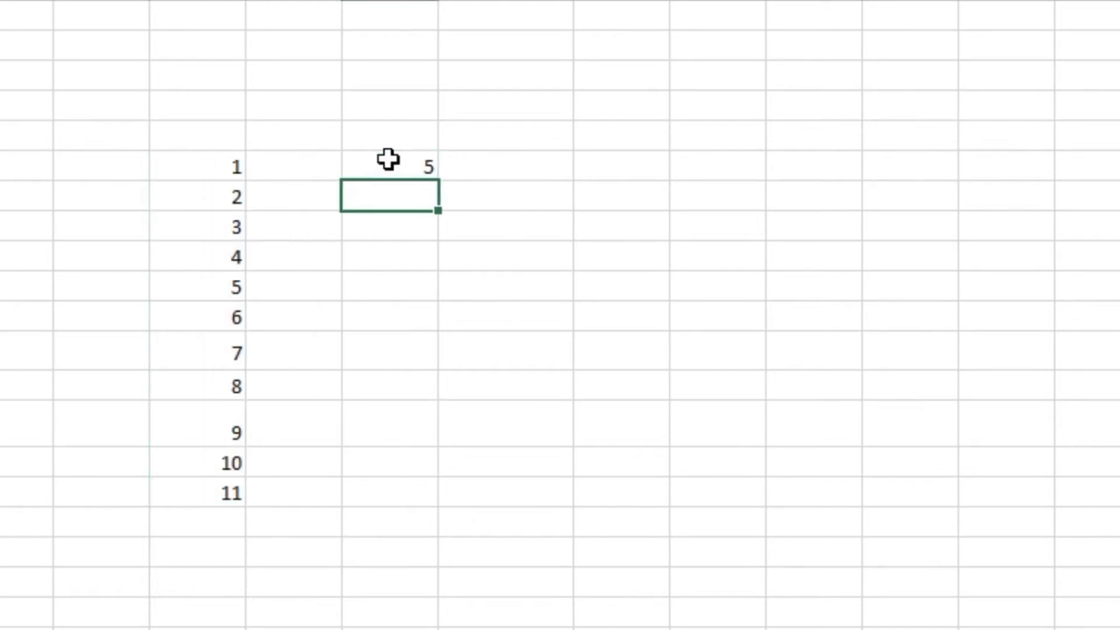
text(10)
drag(379, 171, 380, 187)
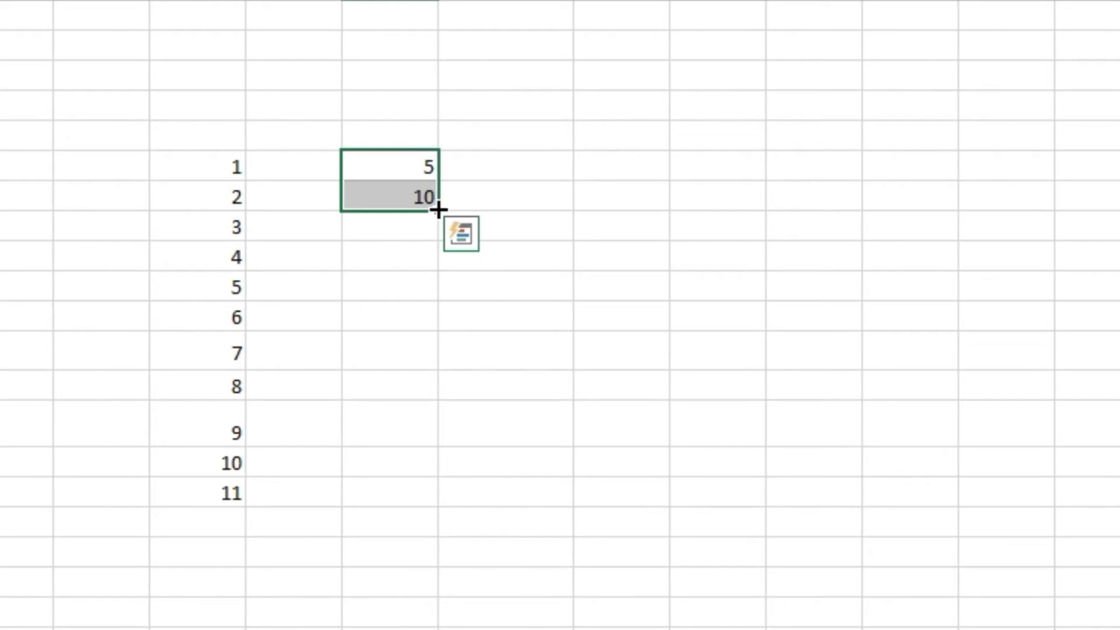
drag(438, 209, 426, 505)
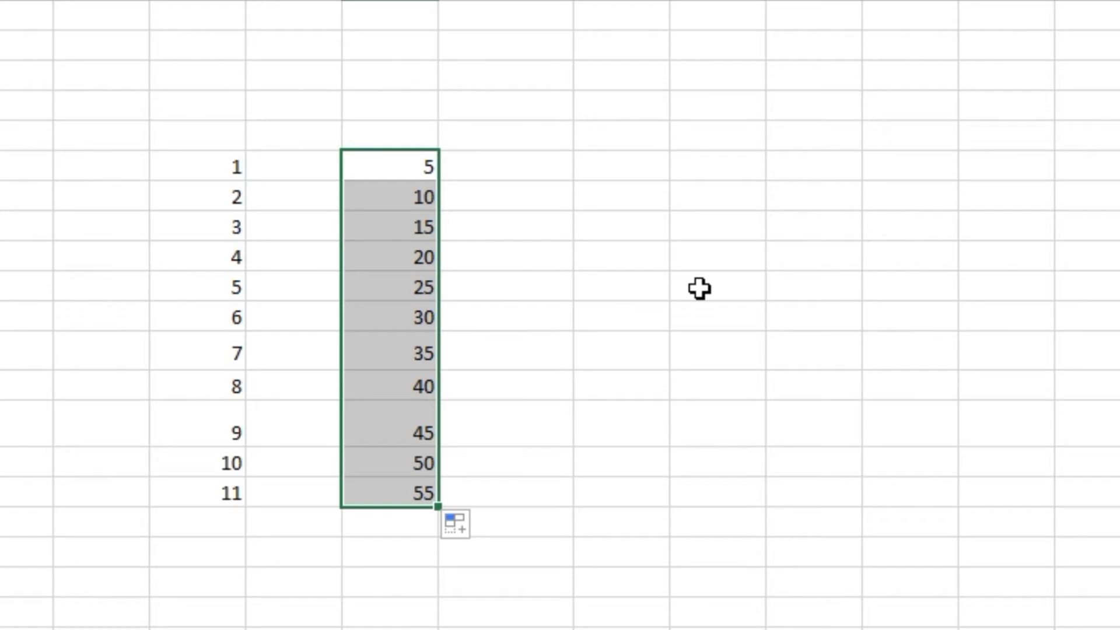
Enter 3 in G6 and 6 in G7, and extend the number series down to 33 in G16.
click(606, 165)
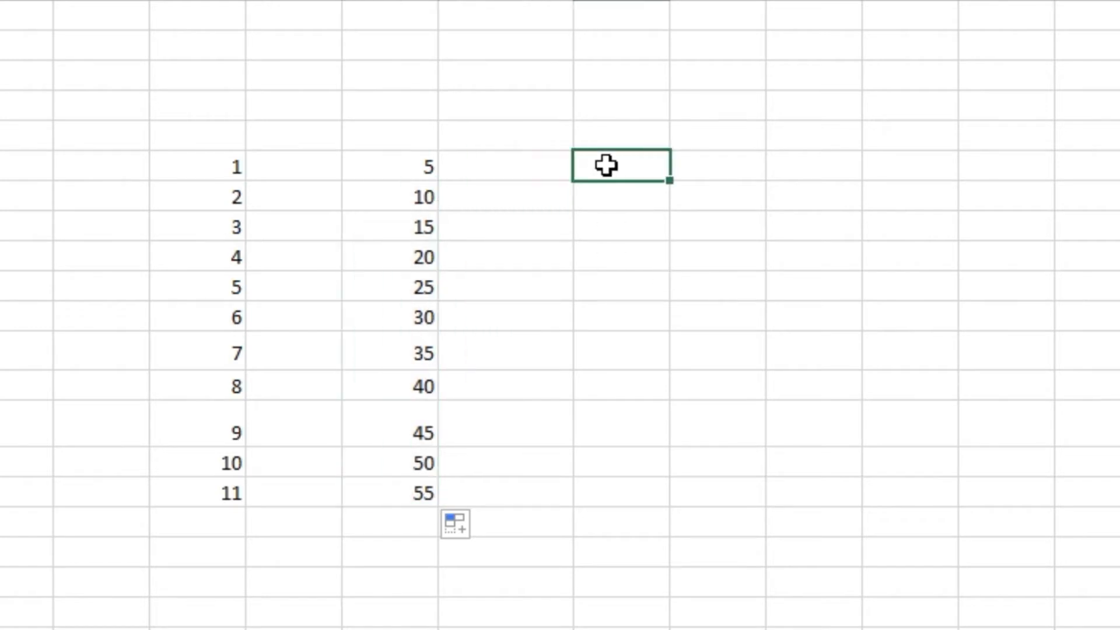
text(3)
key(Return)
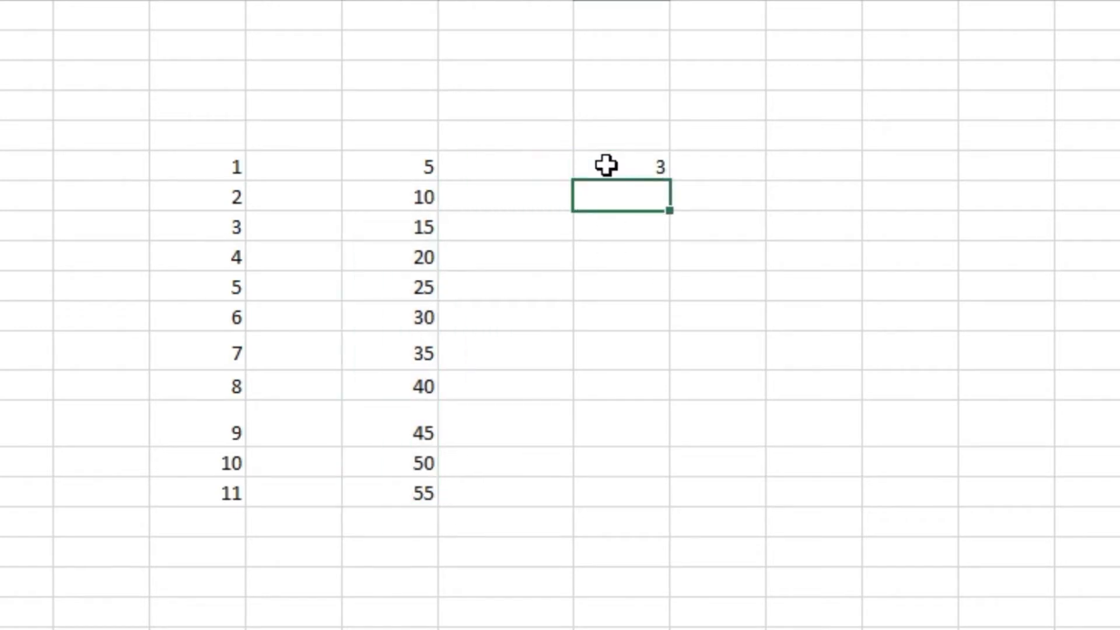
text(6)
key(Return)
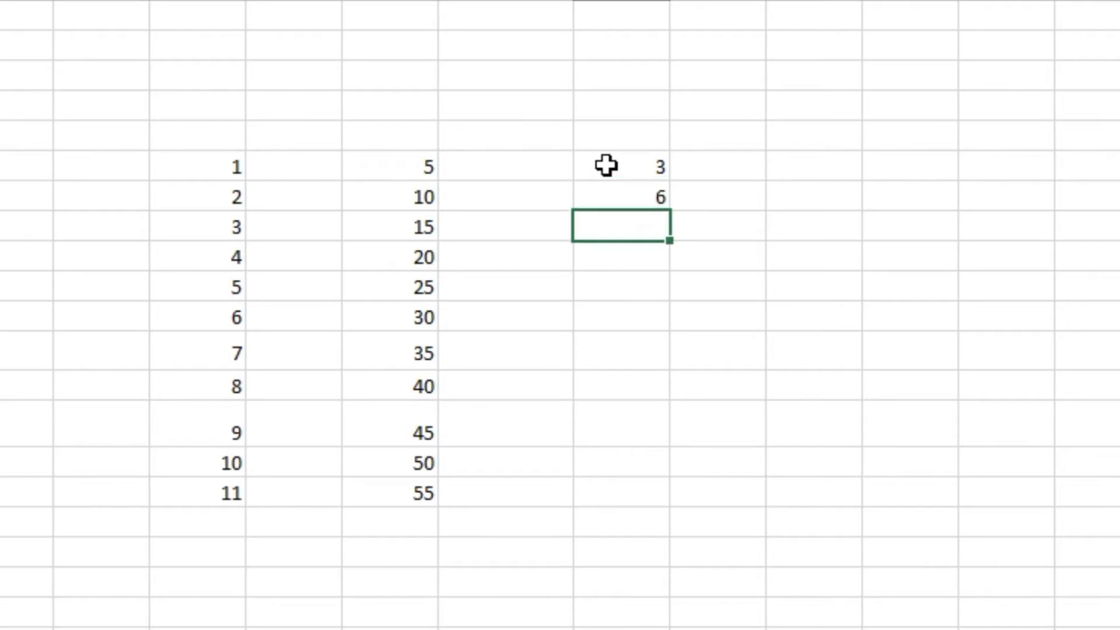
drag(606, 165, 606, 182)
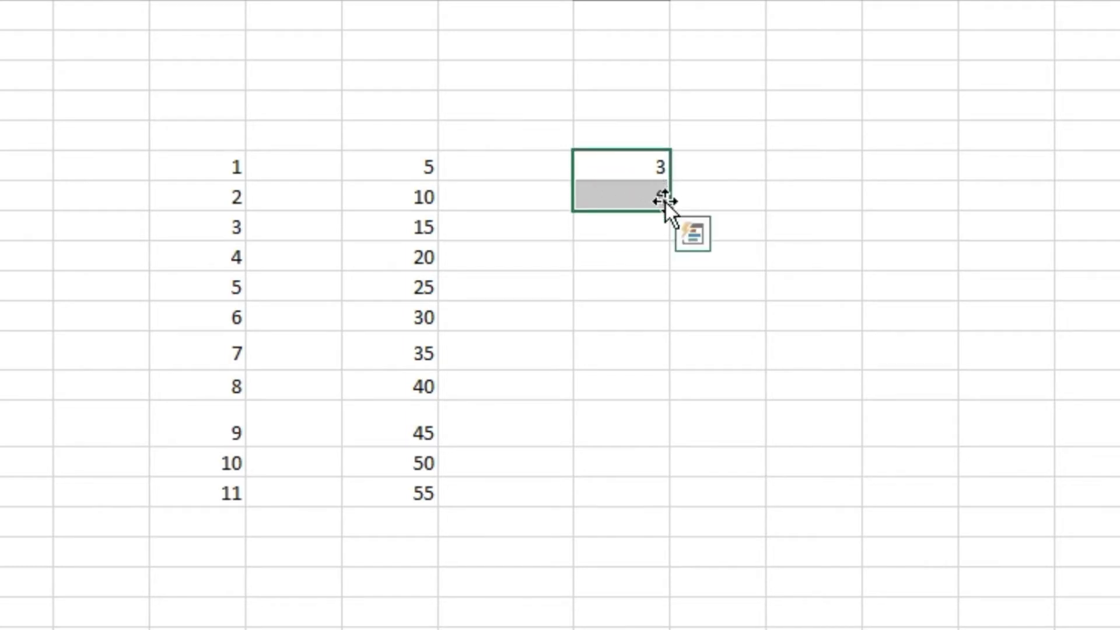
drag(668, 213, 659, 505)
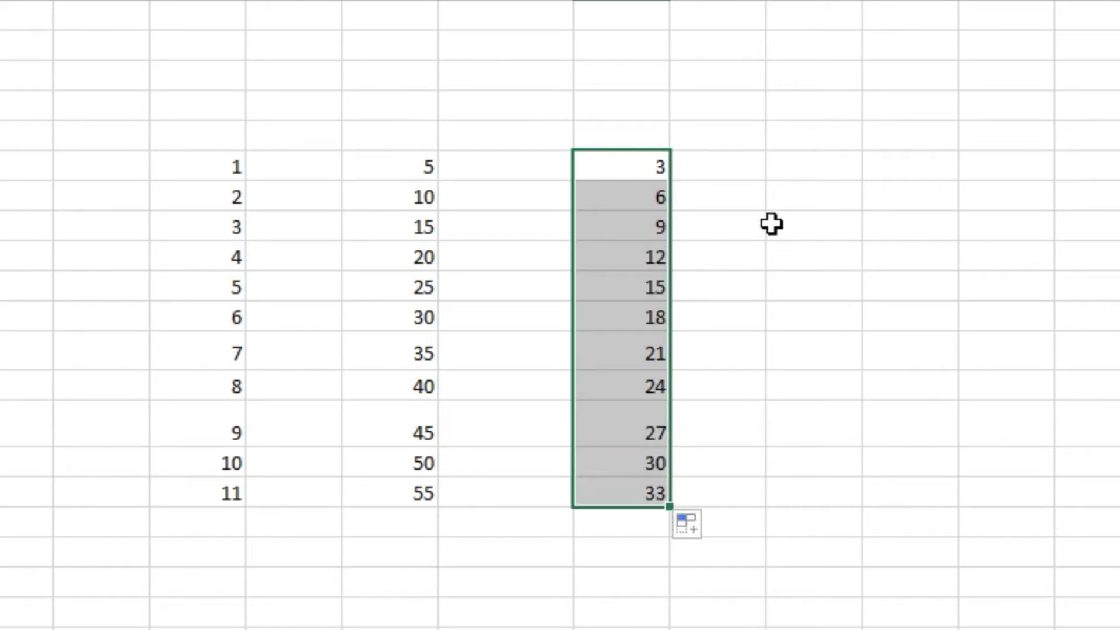
Enter Friday in H6 and extend the weekday series down to Monday in H16.
click(745, 169)
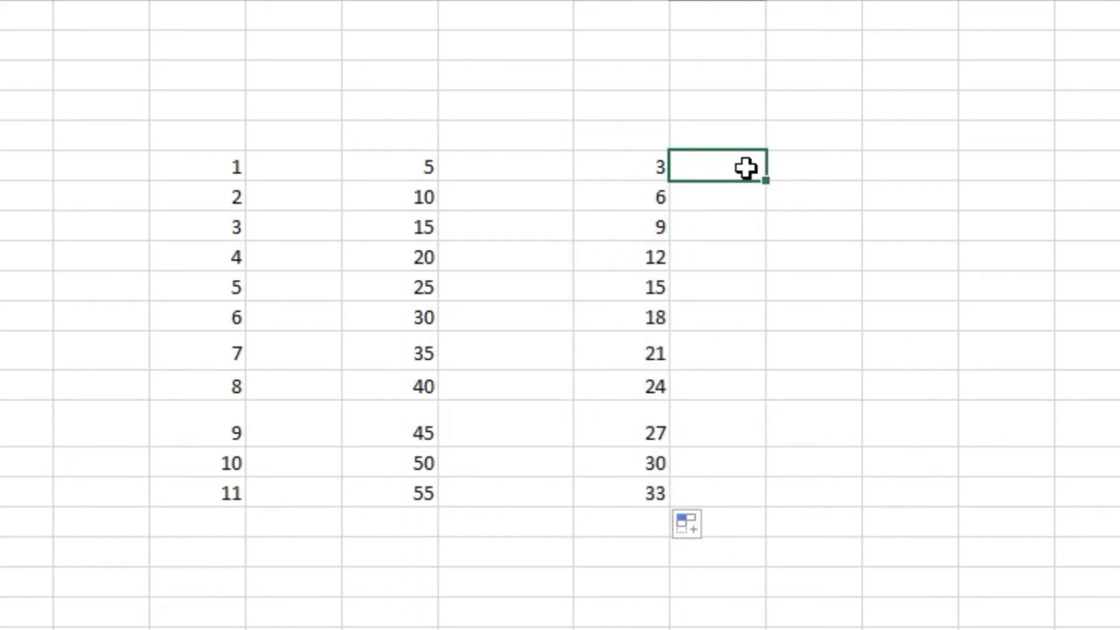
text(F)
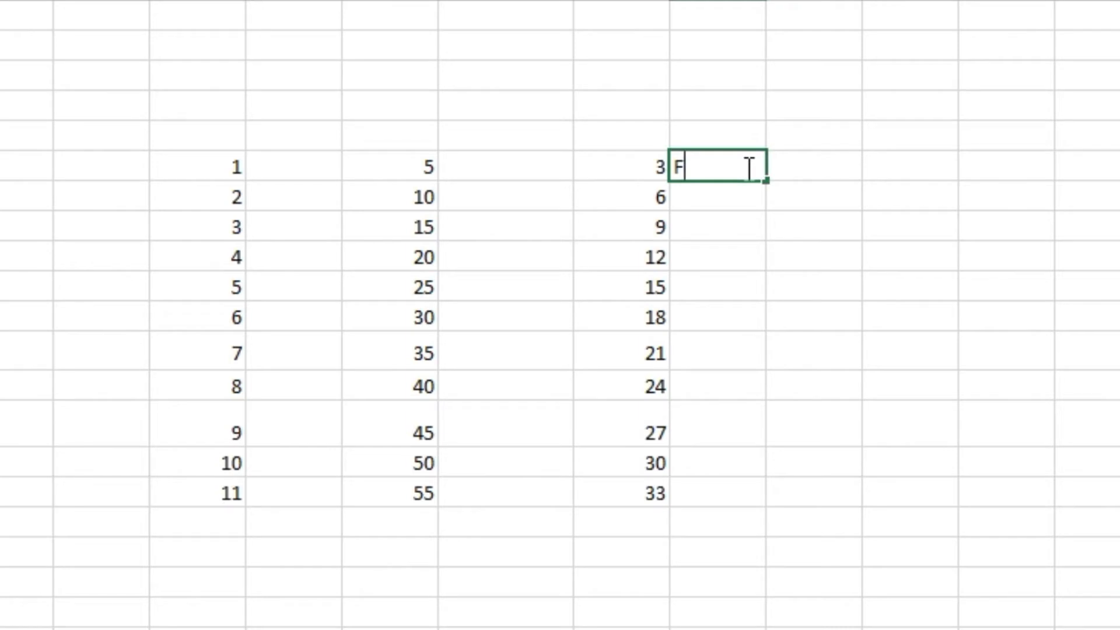
text(riday)
click(763, 220)
click(747, 171)
drag(764, 182, 761, 511)
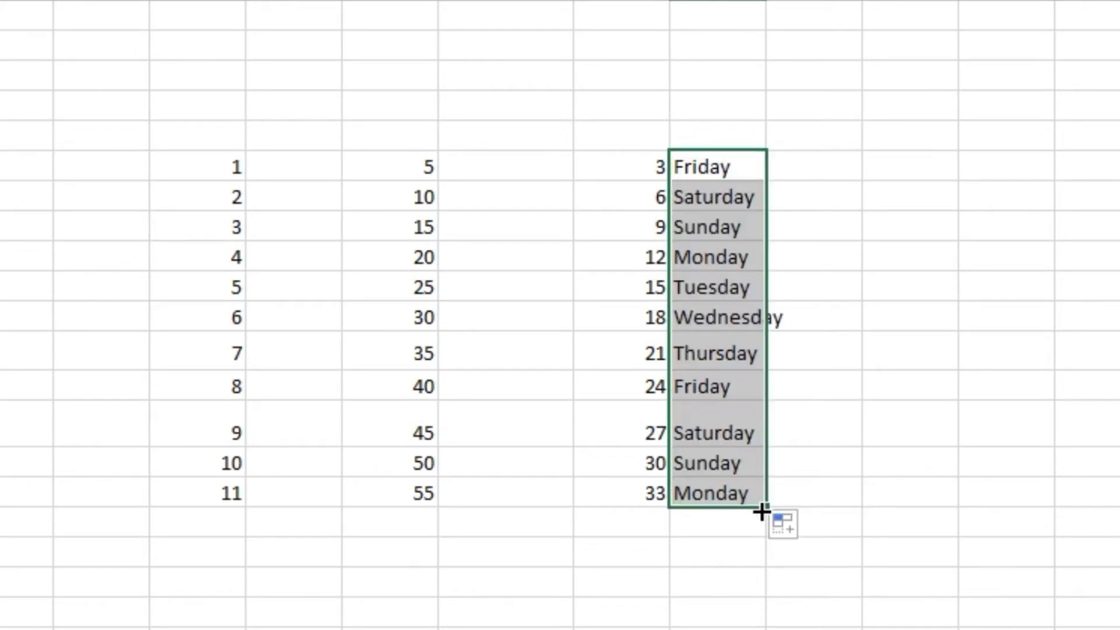
Extend the weekday series from Friday in H6 across row 6, past Tuesday in L6.
click(750, 167)
drag(766, 181, 1117, 169)
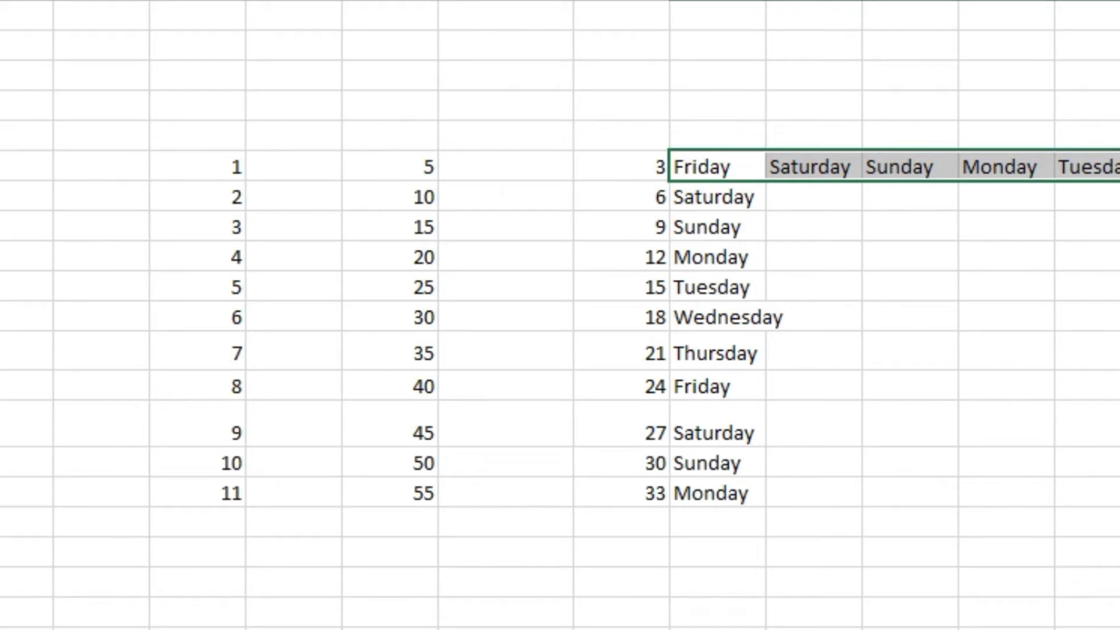
click(821, 266)
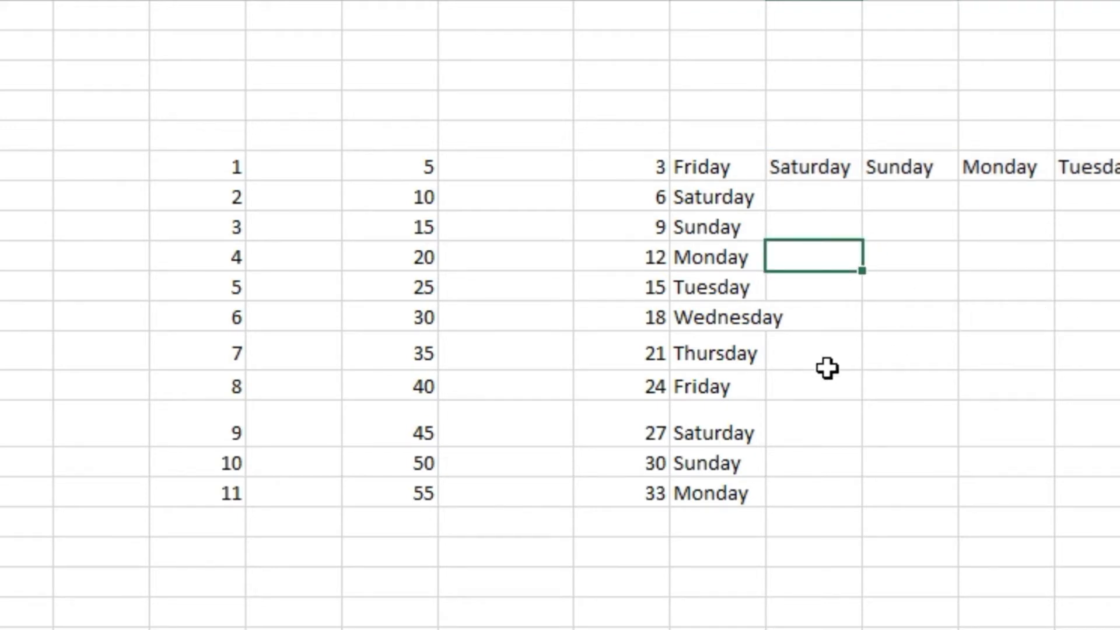
Enter March in G20 and extend the month series across row 20, through at least August.
click(592, 603)
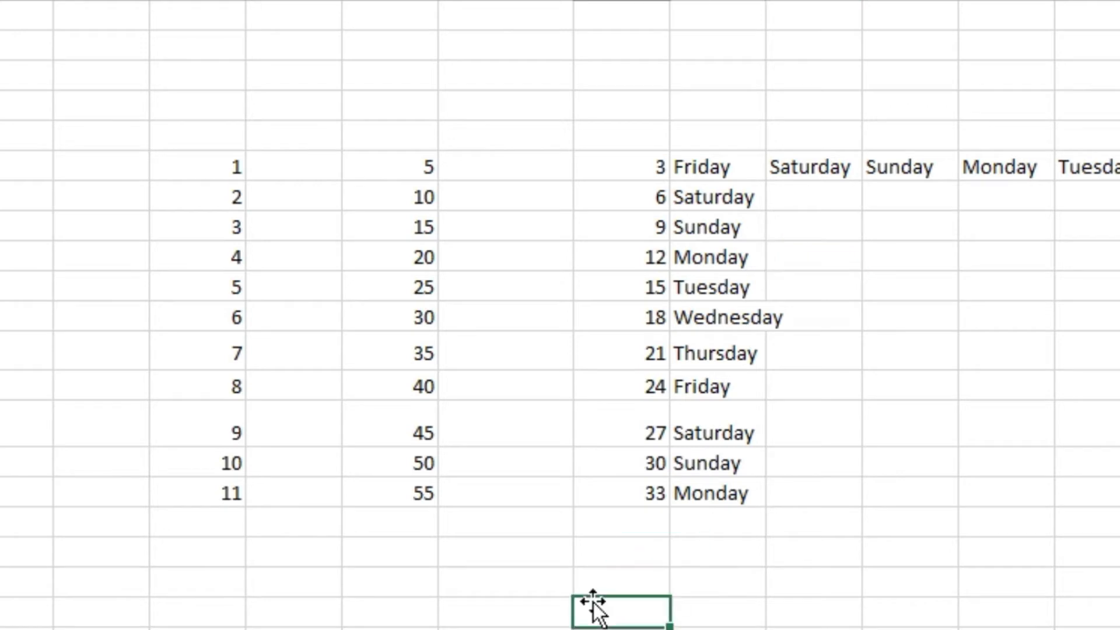
text(March)
drag(672, 625, 1108, 624)
click(910, 629)
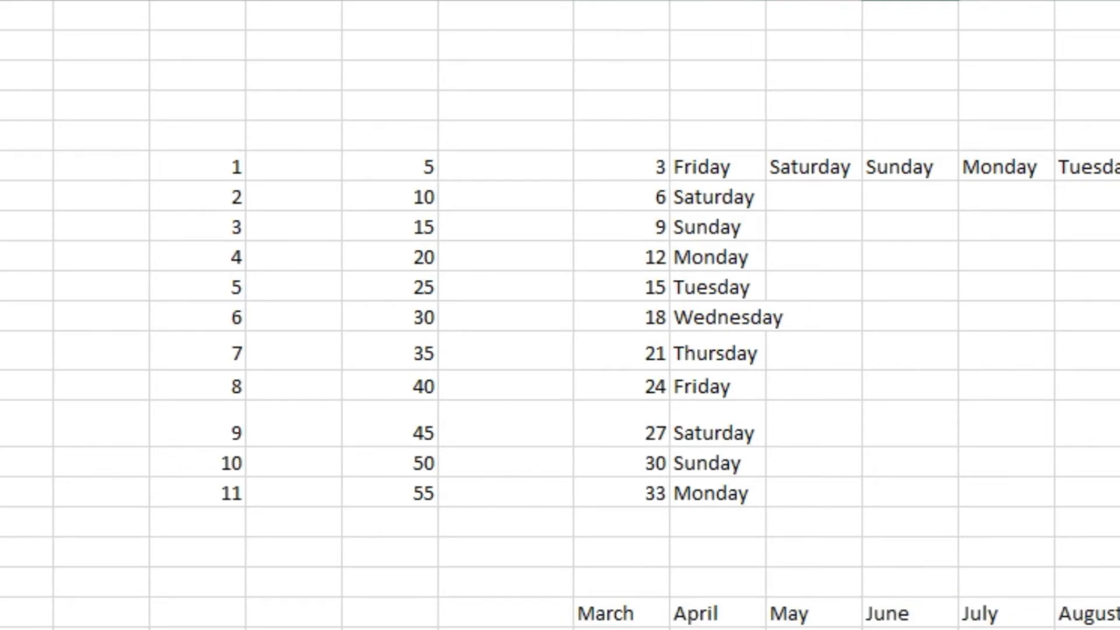
Clear all the number, weekday and month series from Sheet1.
drag(62, 51, 1115, 627)
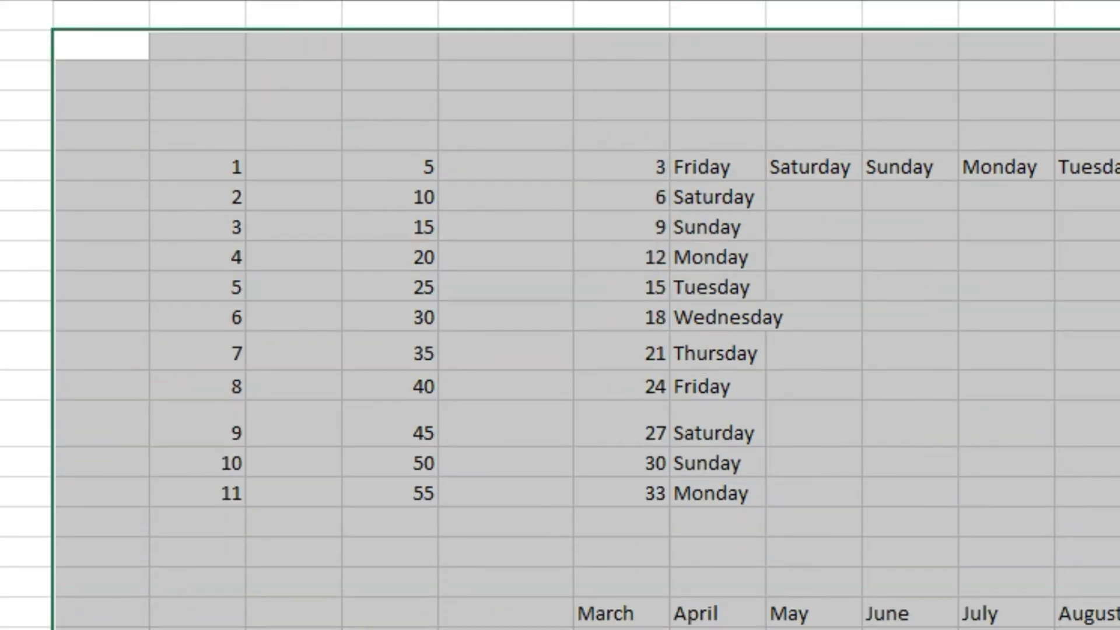
key(Delete)
click(1088, 582)
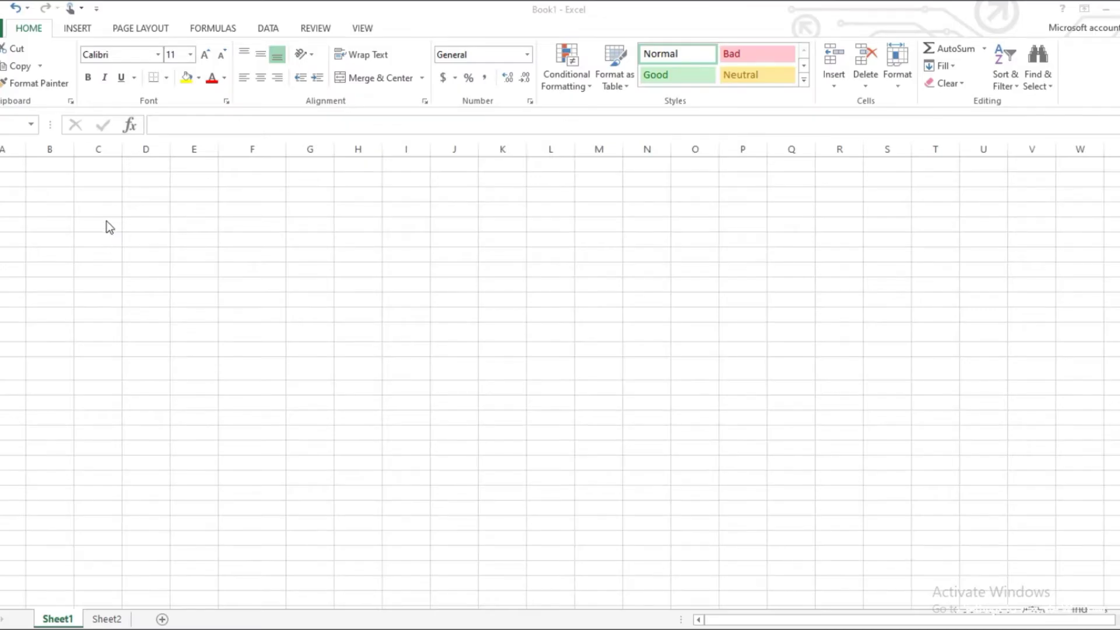
Enter the labels No 1 in C5 and No 2 in C6.
click(96, 222)
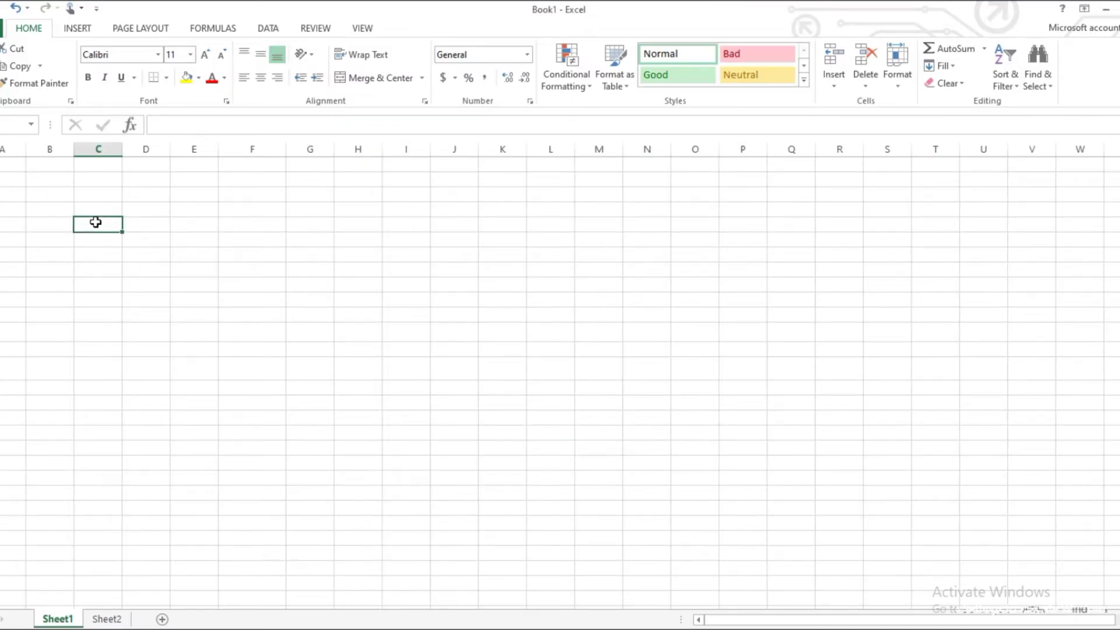
text(Nio 1)
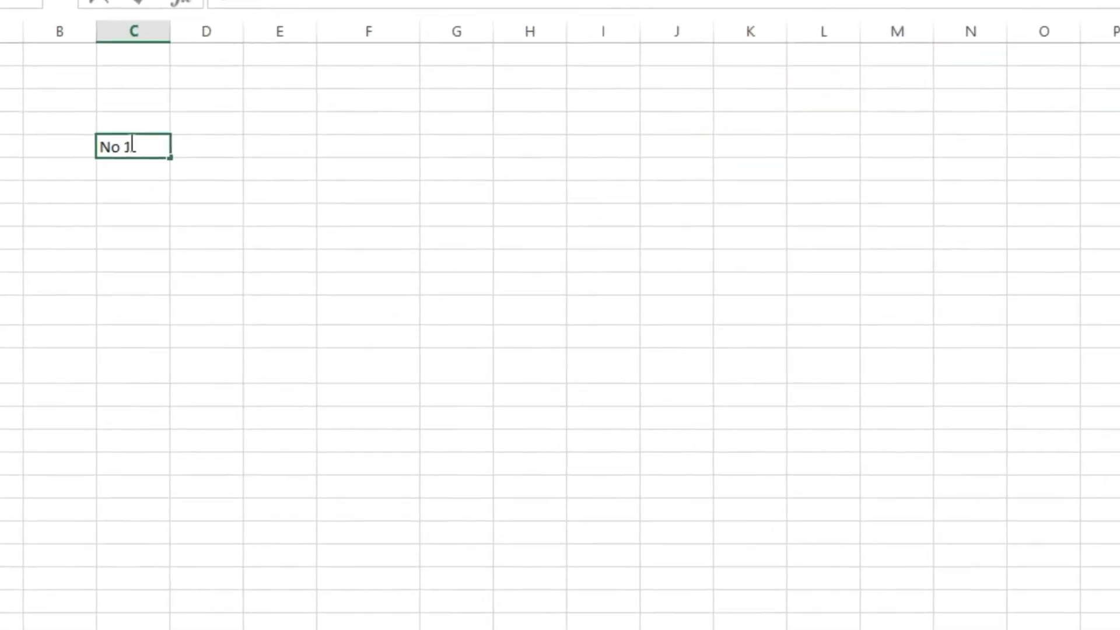
key(Return)
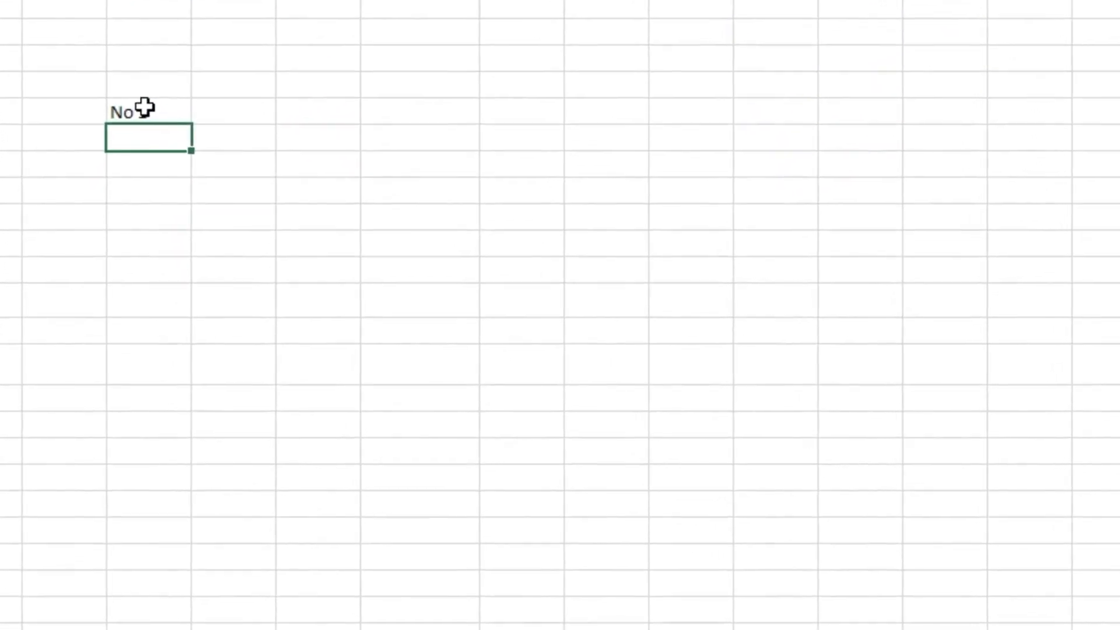
text(No )
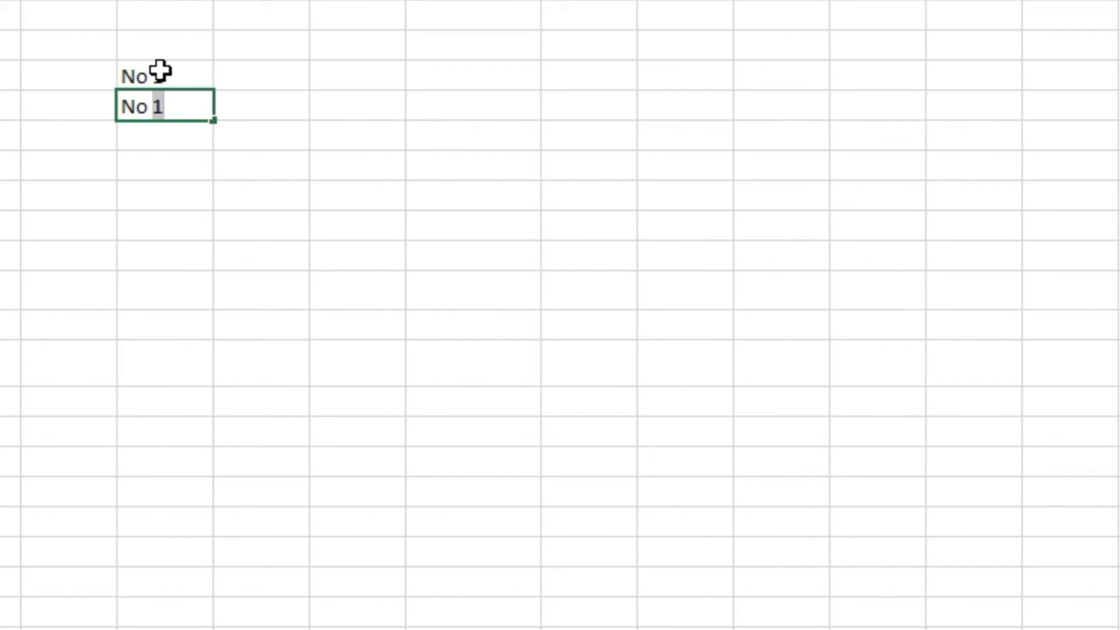
text(2)
key(Tab)
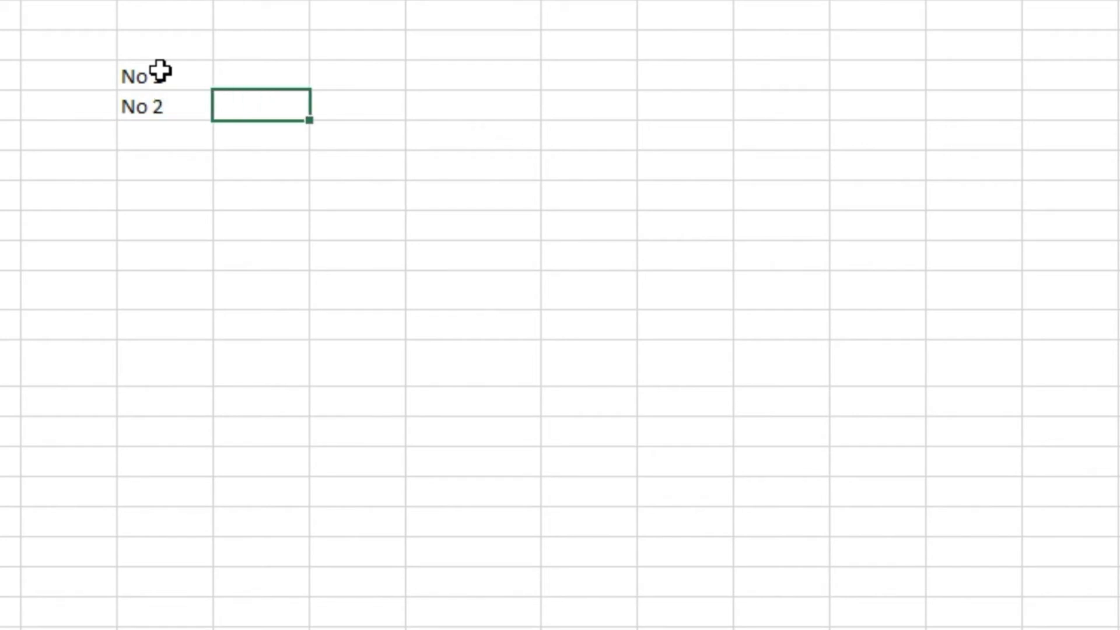
Enter 100 in D5 for No 1 and 20 in D6 for No 2.
click(285, 75)
text(100)
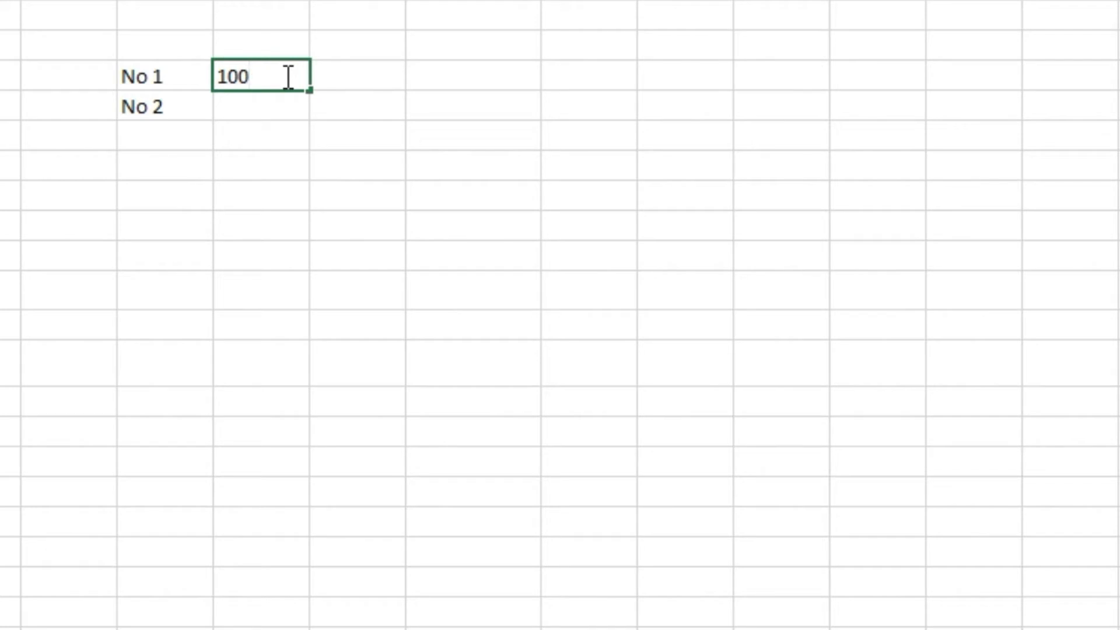
key(Return)
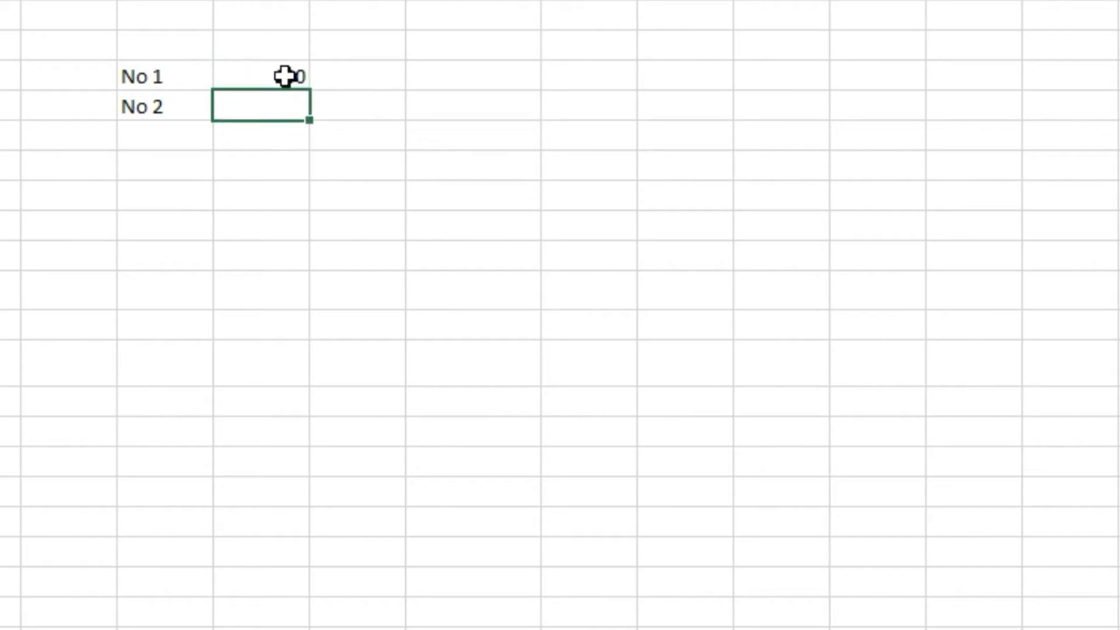
text(20)
click(306, 194)
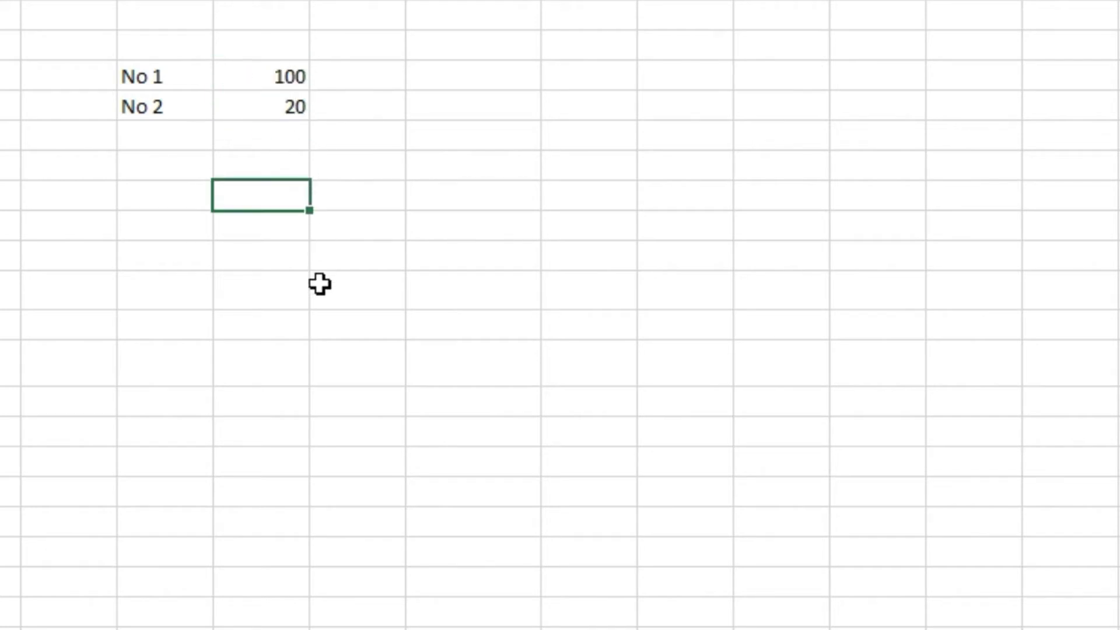
Enter the labels sum, Sep, Mul and Div in cells C16 to C19.
click(169, 431)
double_click(169, 431)
text(sum)
key(Return)
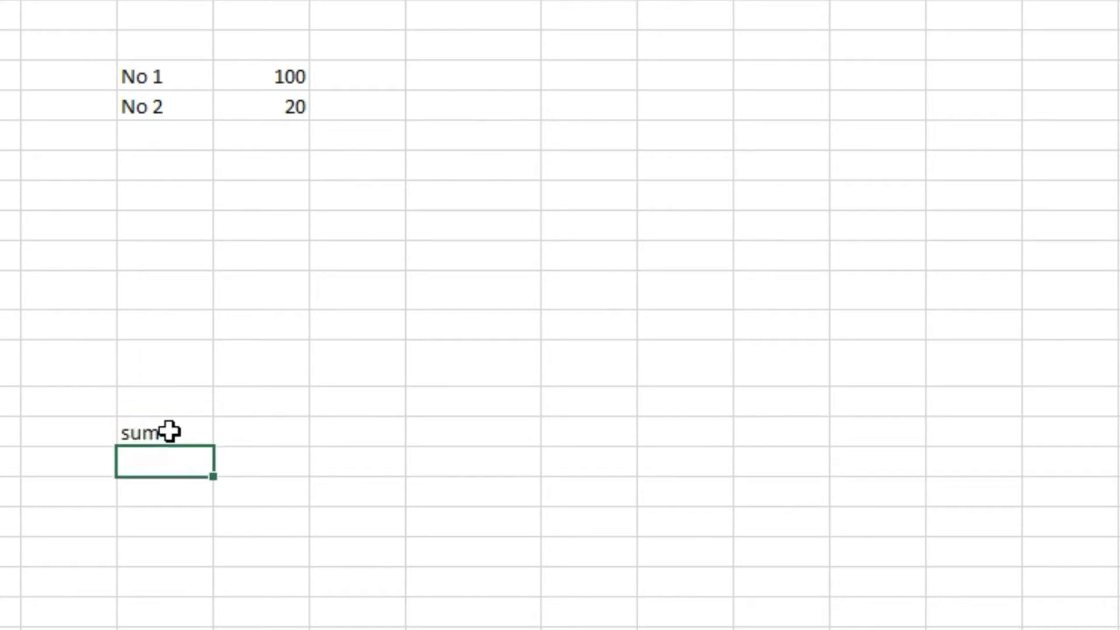
text(Sep)
key(Return)
text(Mul)
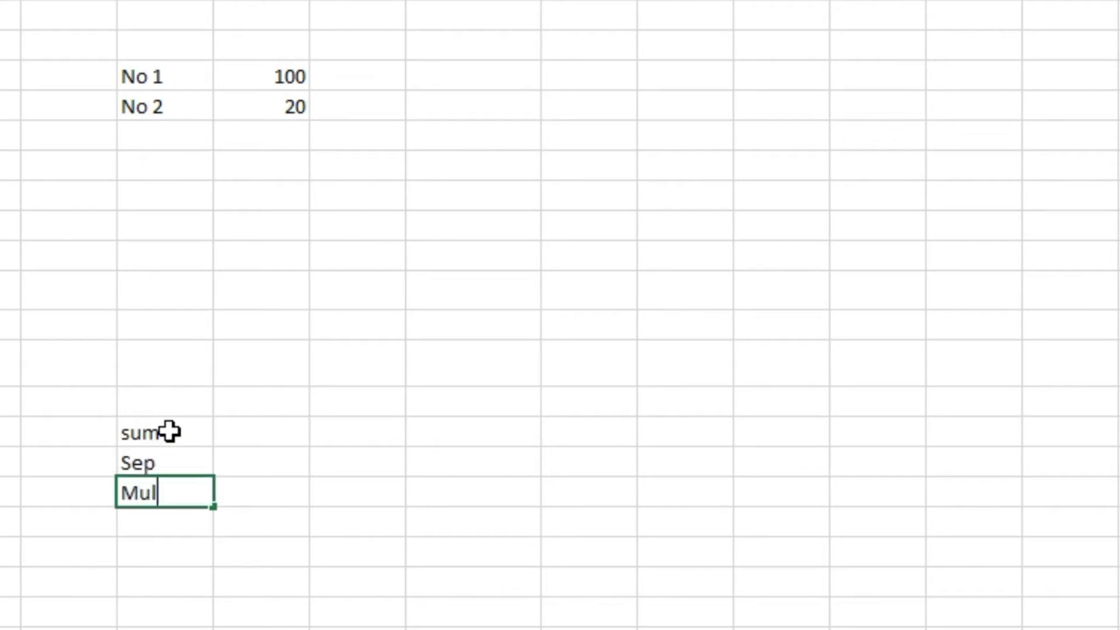
key(Return)
text(Div)
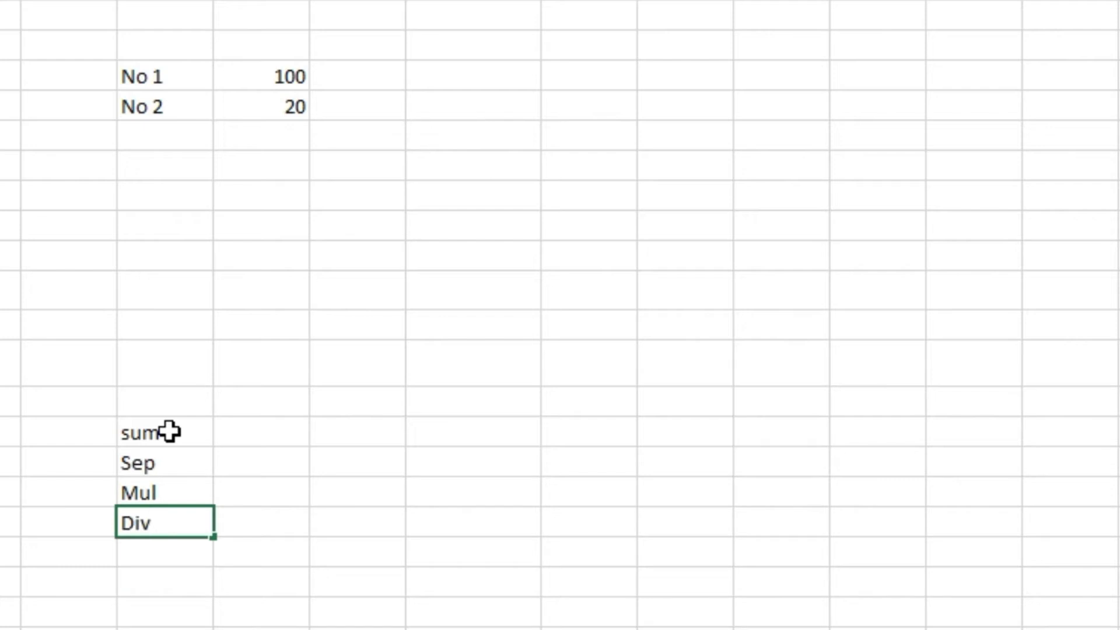
key(Tab)
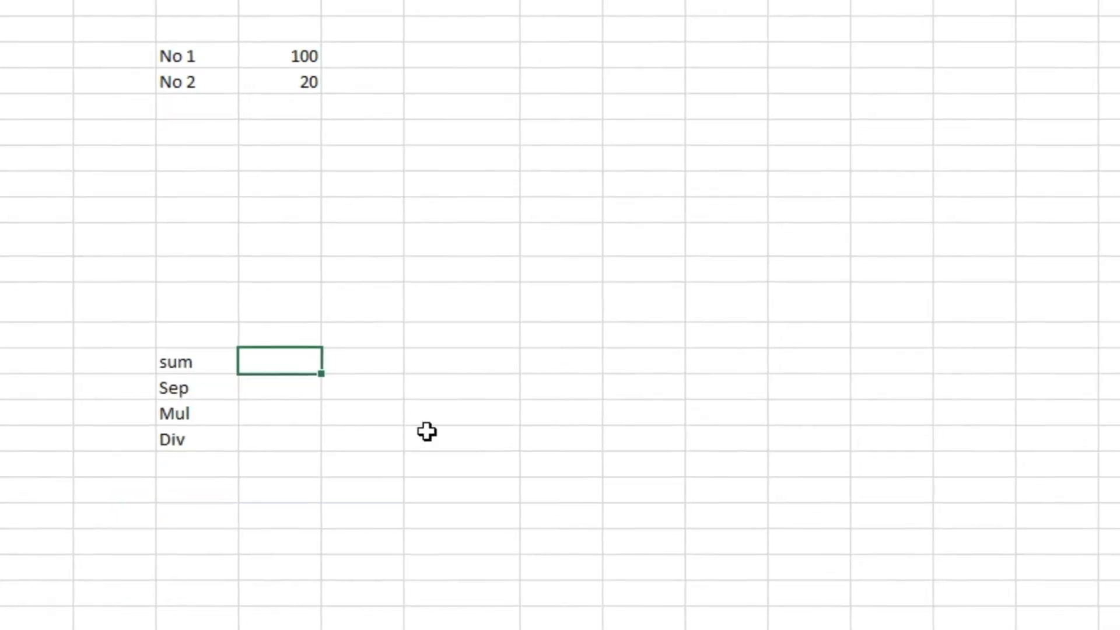
Add No 1 and No 2 beside the sum label in D16 with the formula =D5+D6.
click(280, 547)
click(303, 372)
text(=)
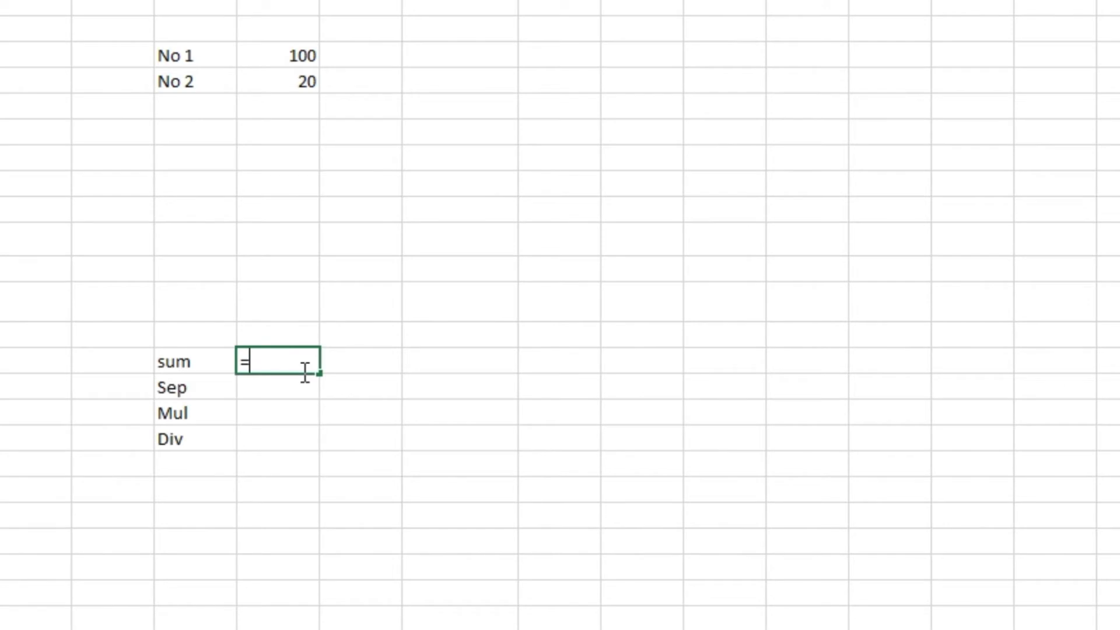
click(299, 56)
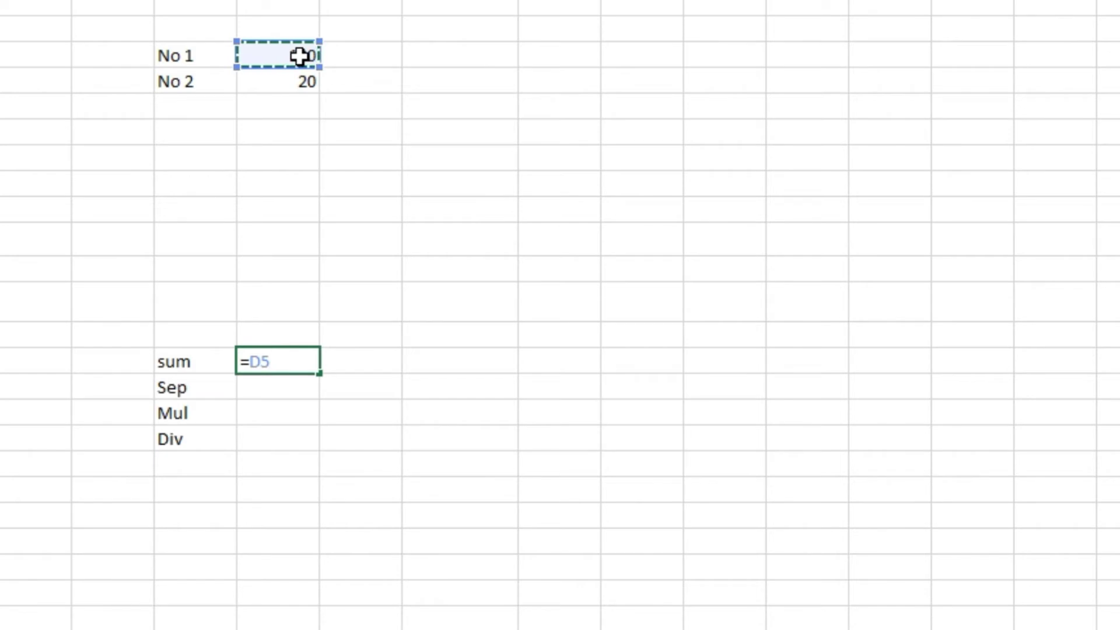
text(+)
click(288, 81)
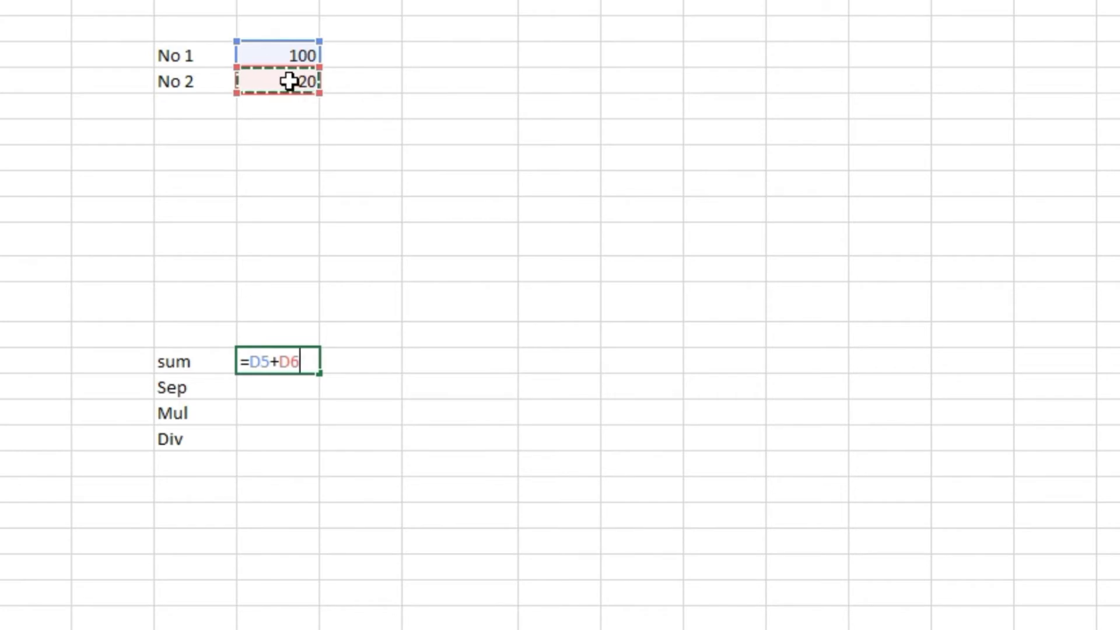
key(Return)
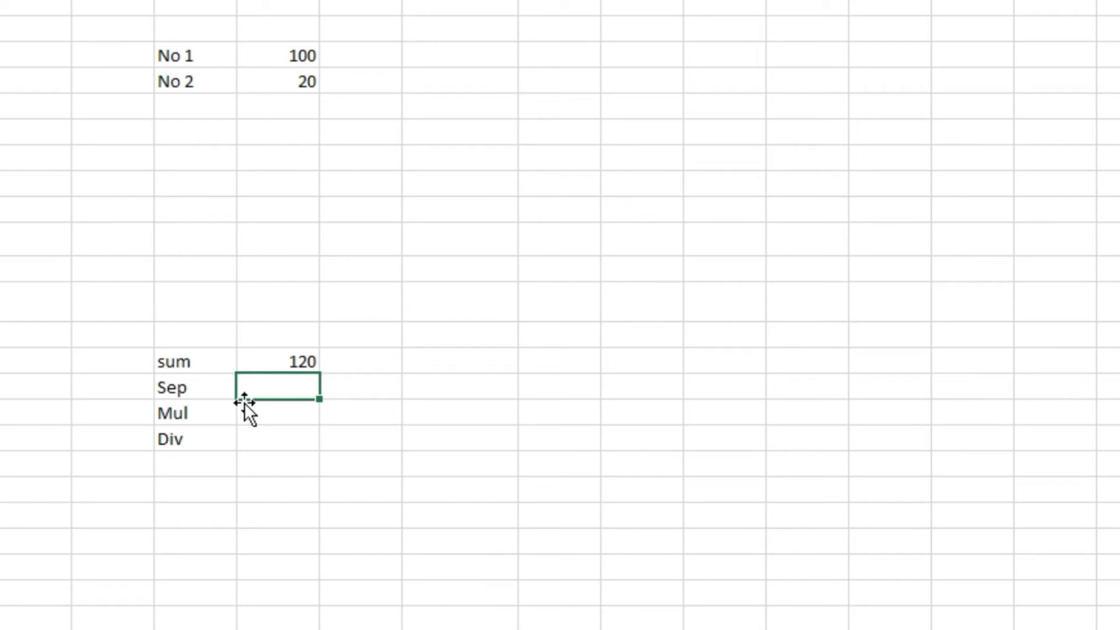
Subtract No 2 from No 1 beside the Sep label in D17 with the formula =D5-D6.
text(=)
click(290, 56)
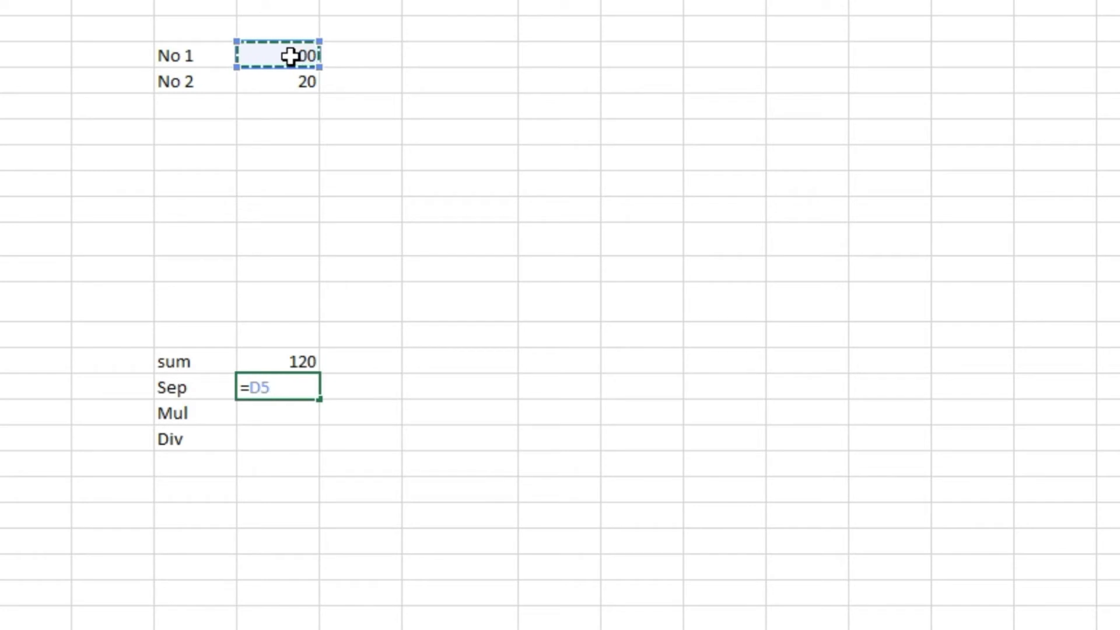
text(-)
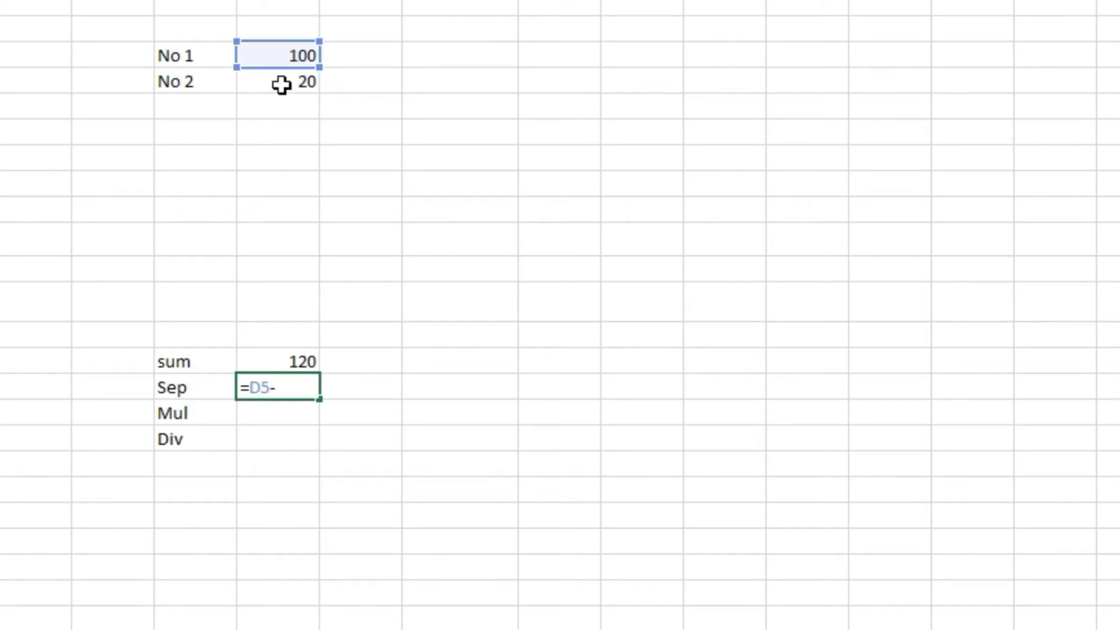
click(282, 83)
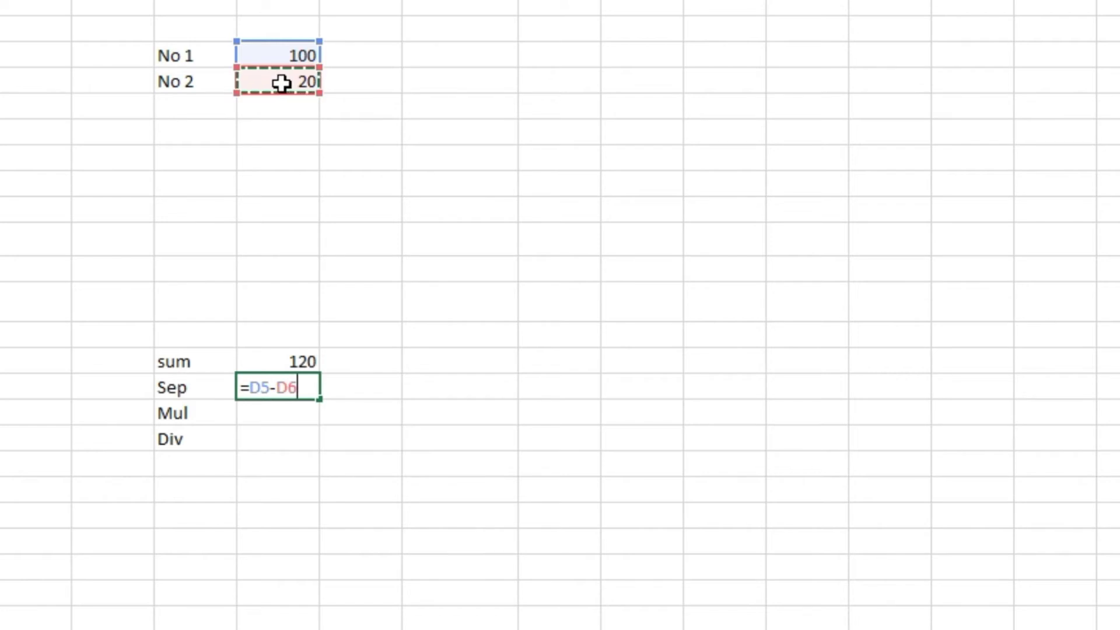
key(Return)
Multiply No 1 by No 2 beside the Mul label in D18 with the formula =D5*D6.
text(=)
click(303, 56)
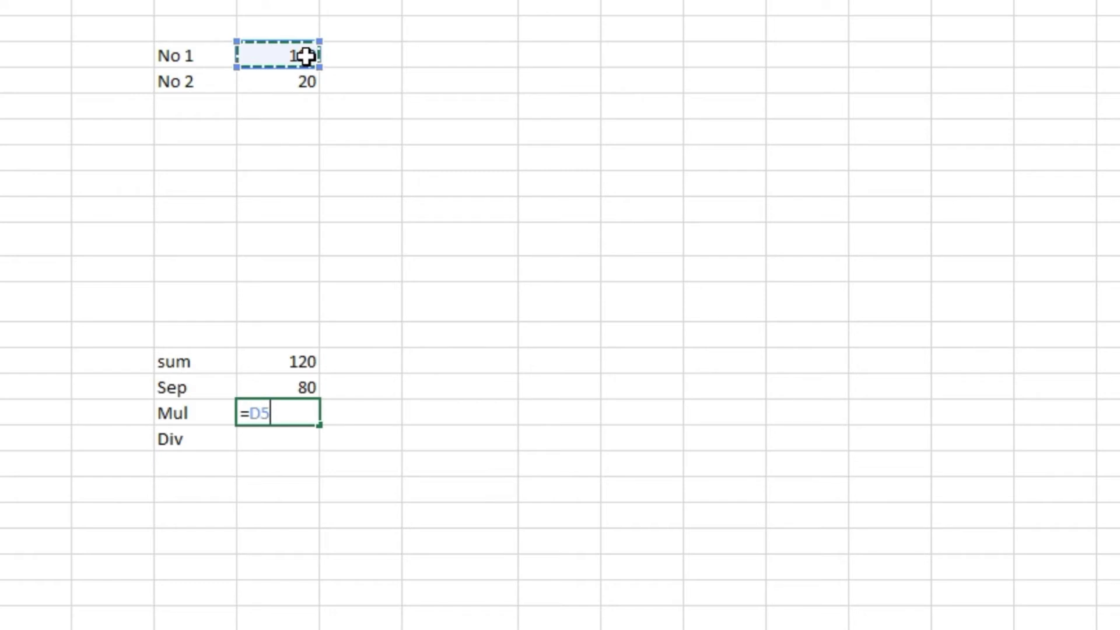
text(*)
click(279, 82)
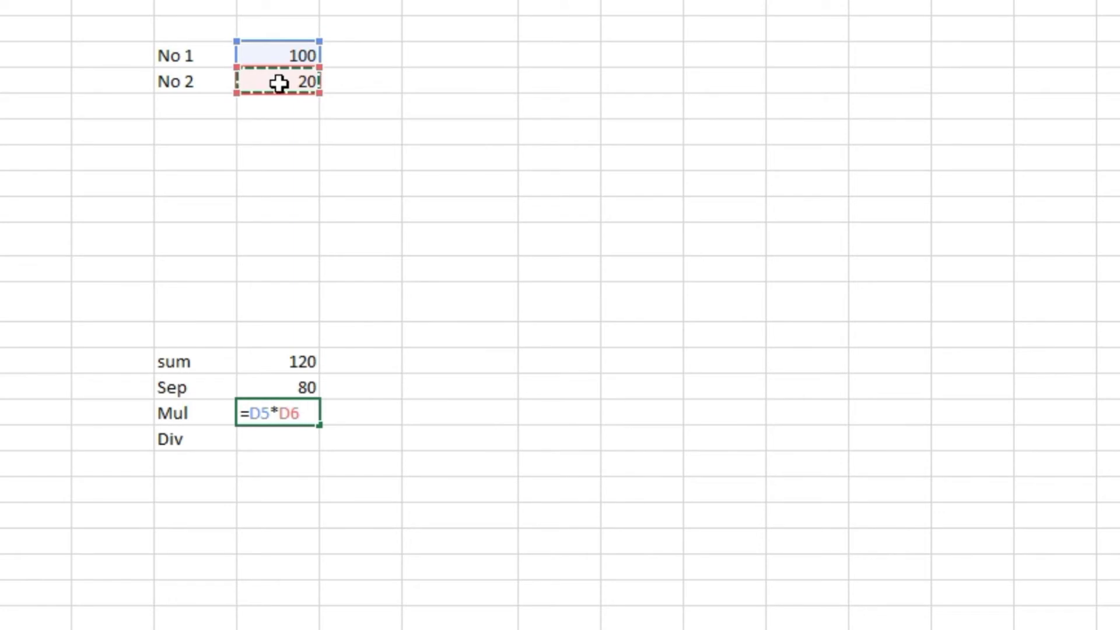
key(Return)
Divide No 1 by No 2 beside the Div label in D19 with the formula =D5/D6.
text(=)
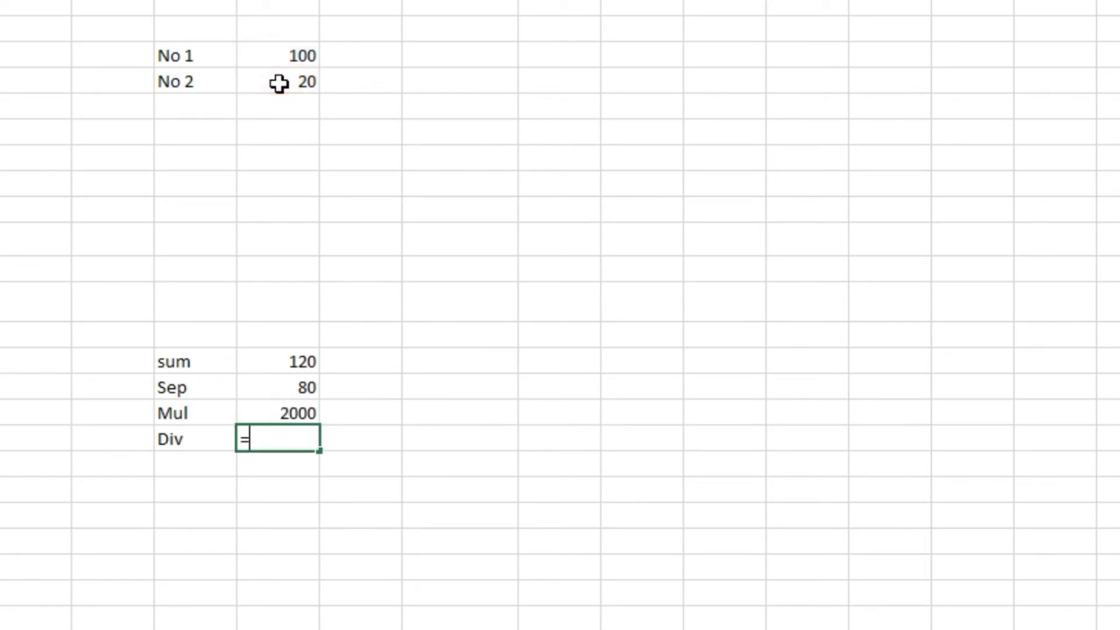
click(300, 54)
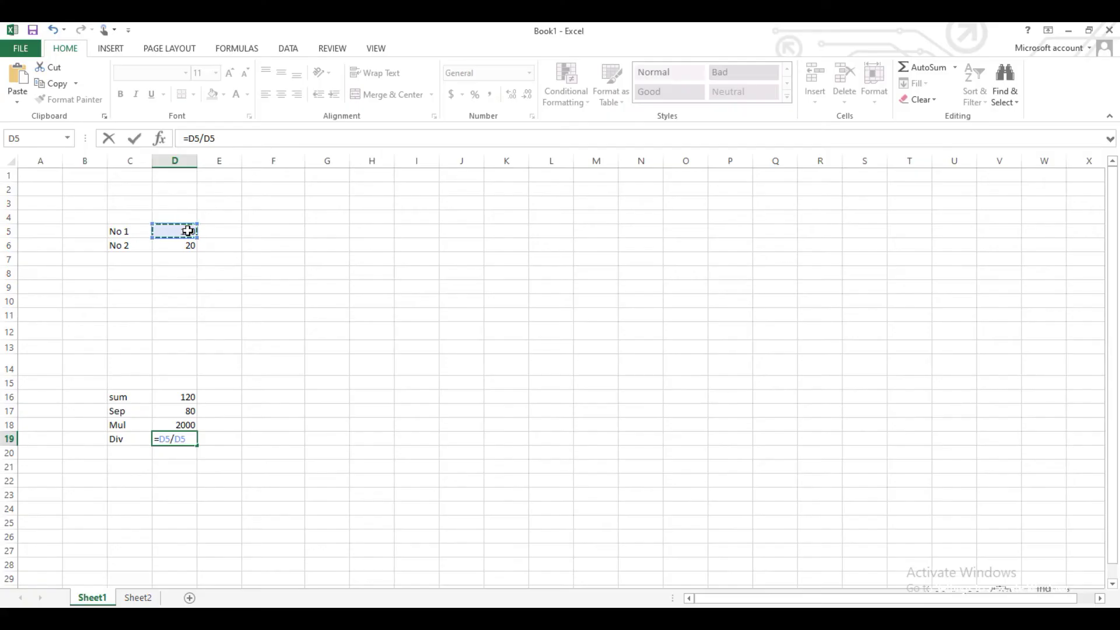
text(/)
click(300, 54)
key(BackSpace)
key(BackSpace)
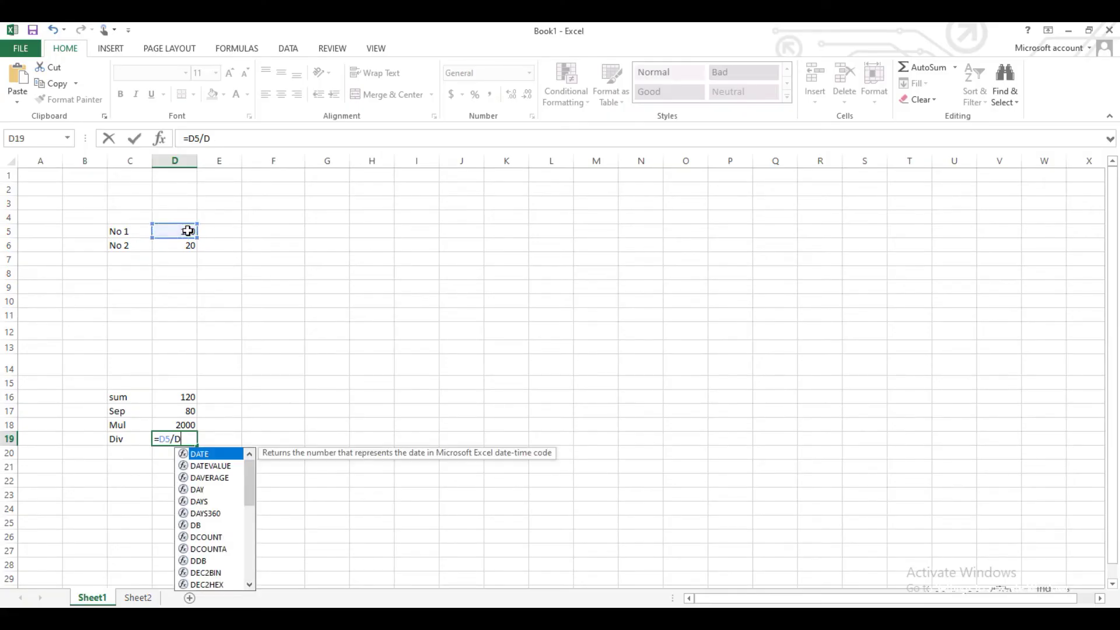
click(177, 247)
key(Return)
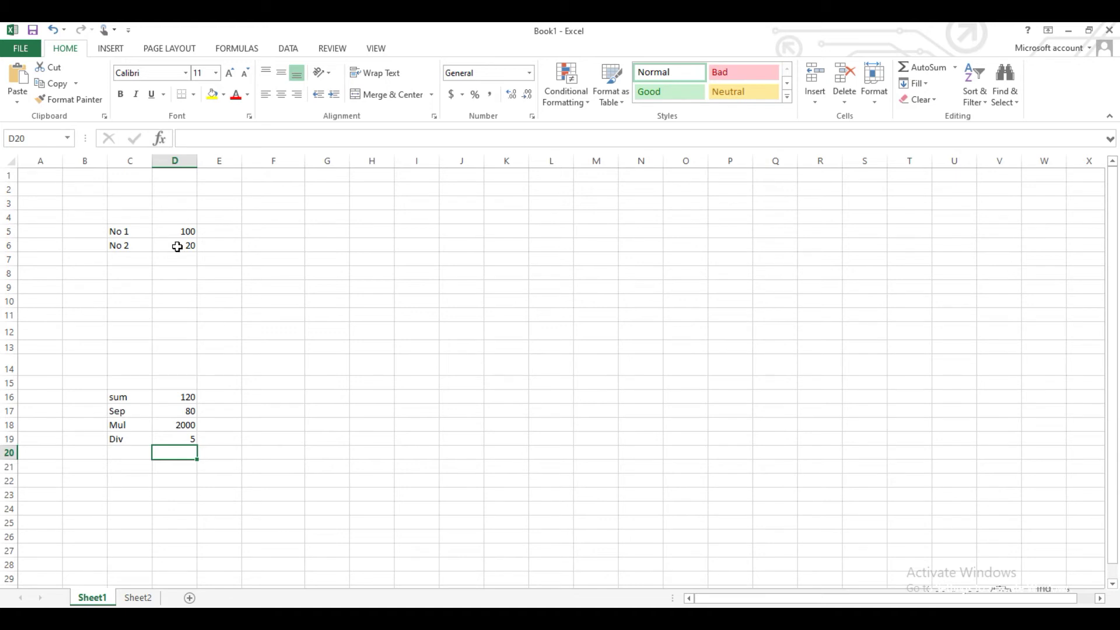
click(272, 285)
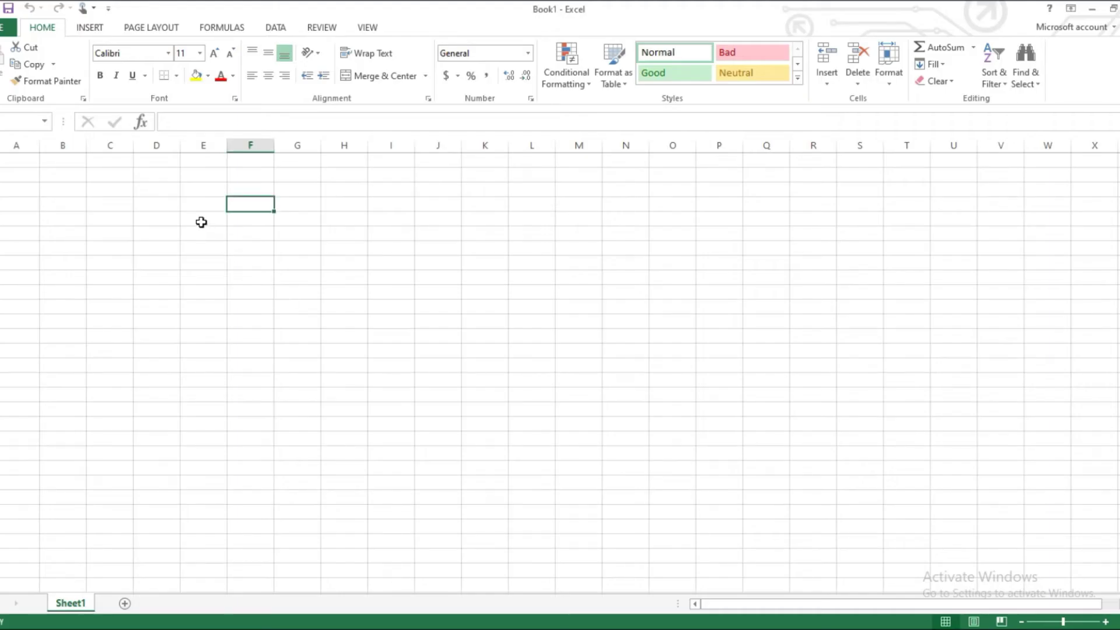
Merge and center the range D4:G7 on the blank sheet.
click(202, 222)
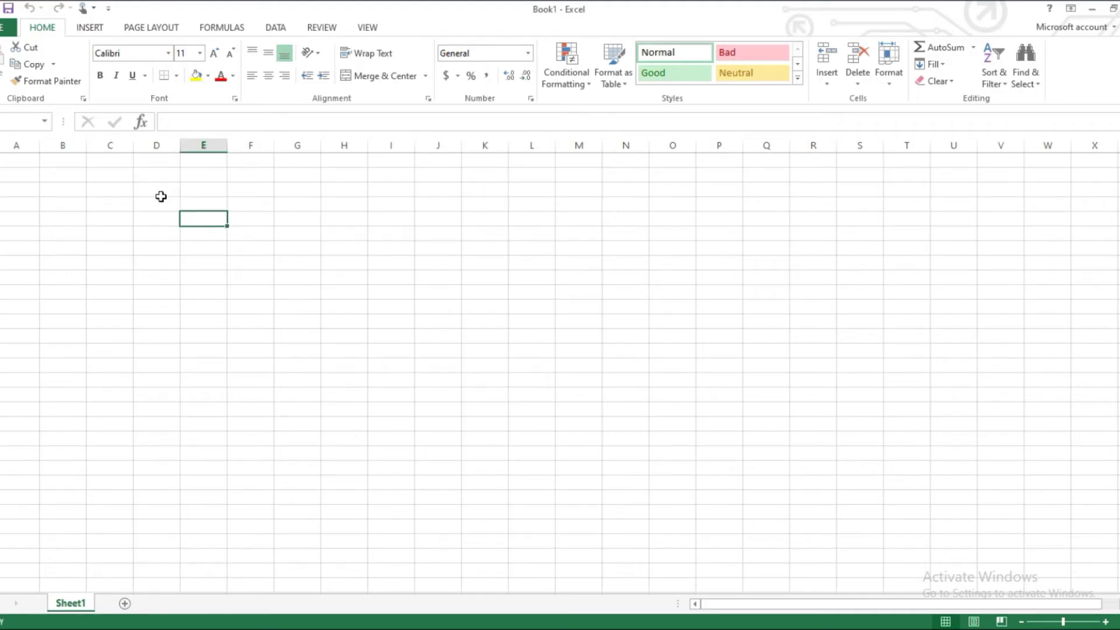
drag(160, 208, 314, 241)
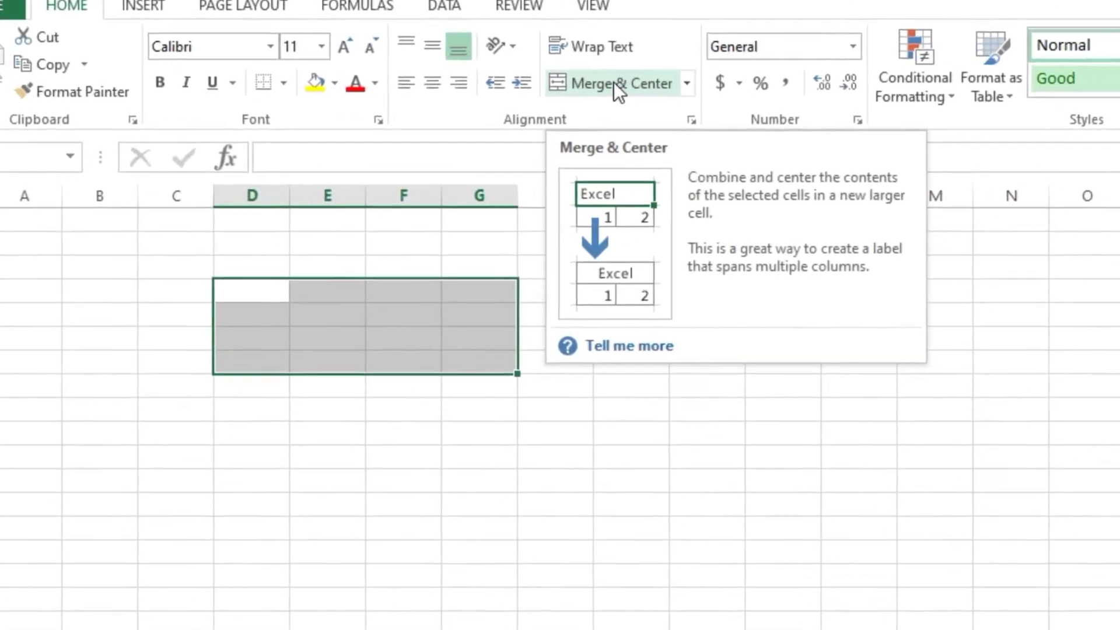
click(615, 83)
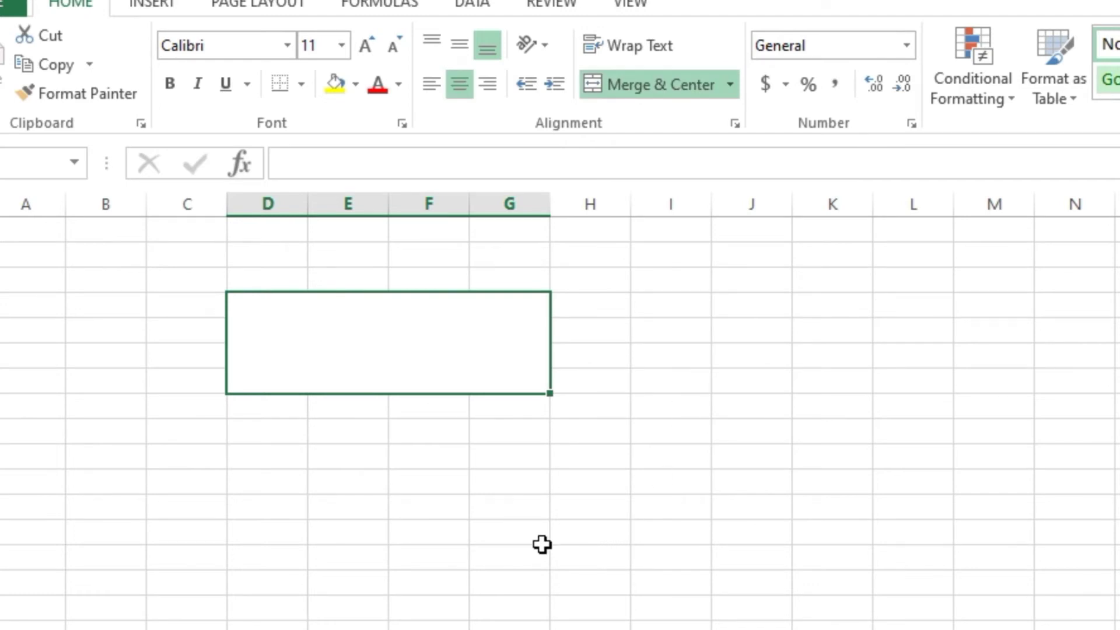
Enter the column headers item, Quantity, Rate and Total in cells D10 to G10.
click(261, 457)
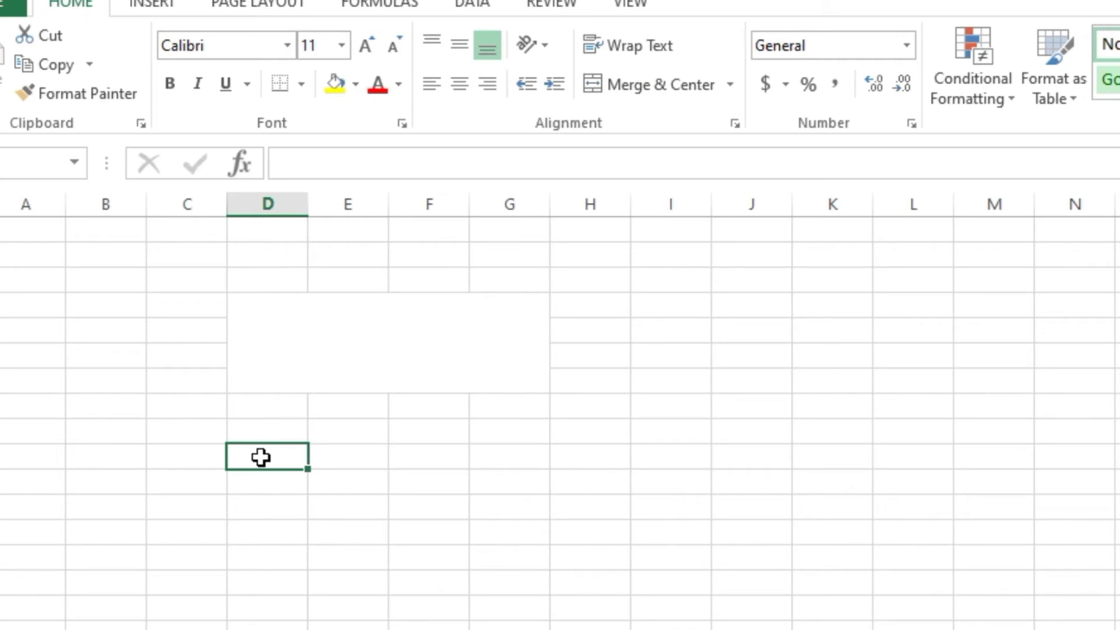
text(item)
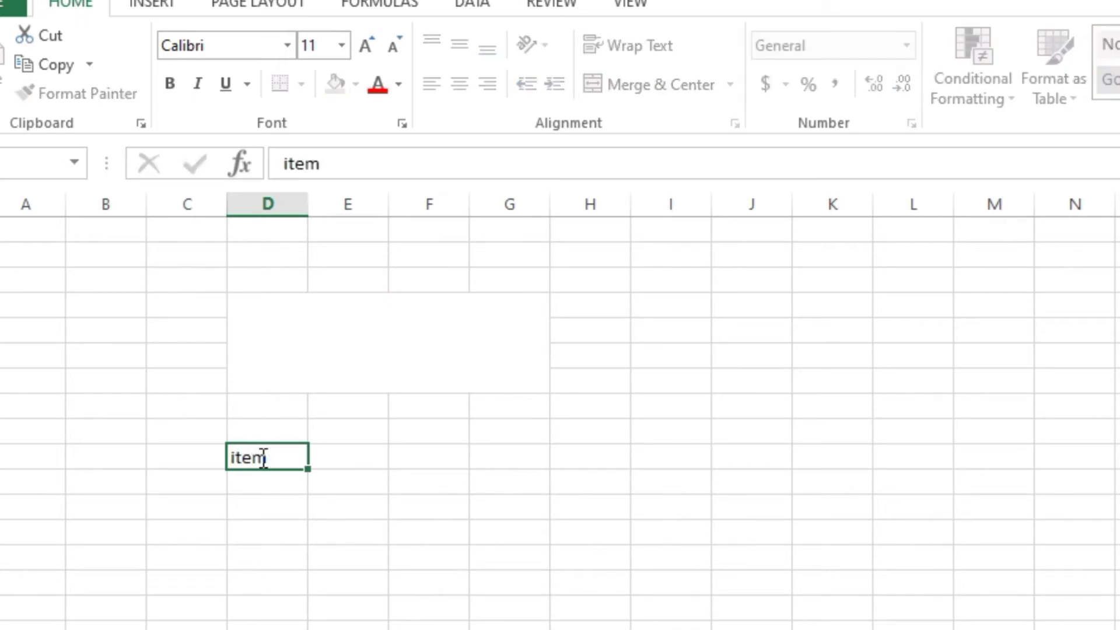
key(Tab)
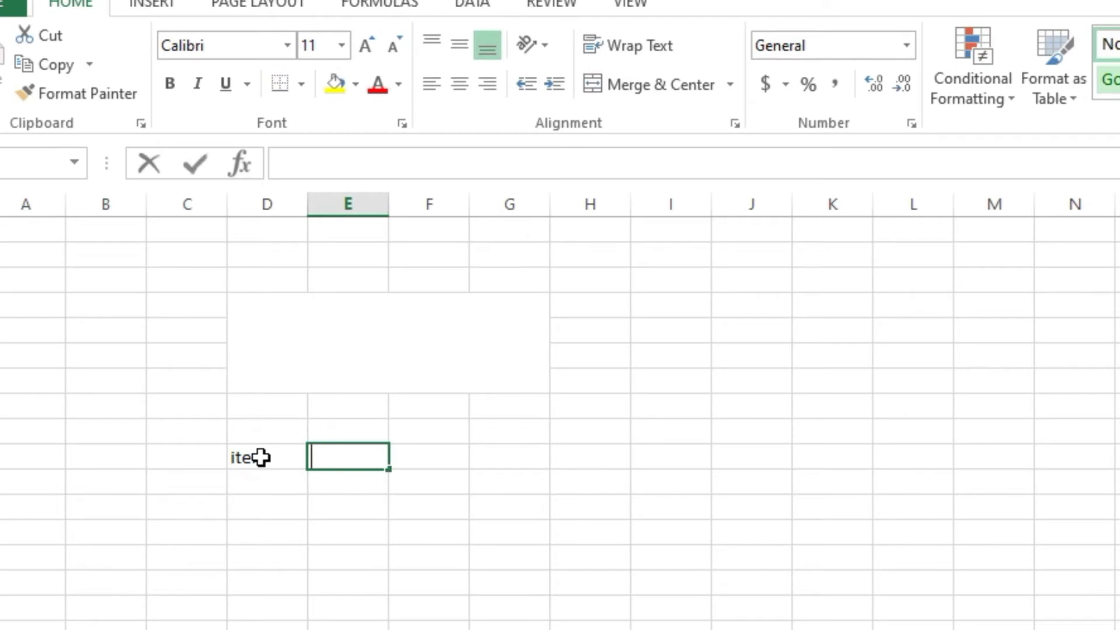
text(Quantity)
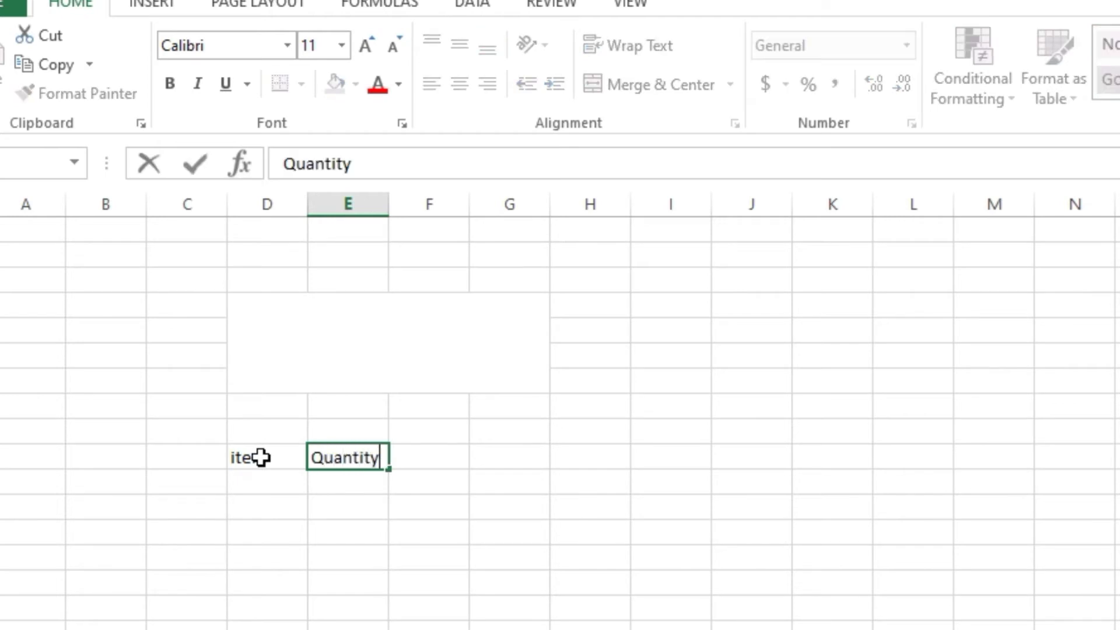
key(Tab)
text(Rate)
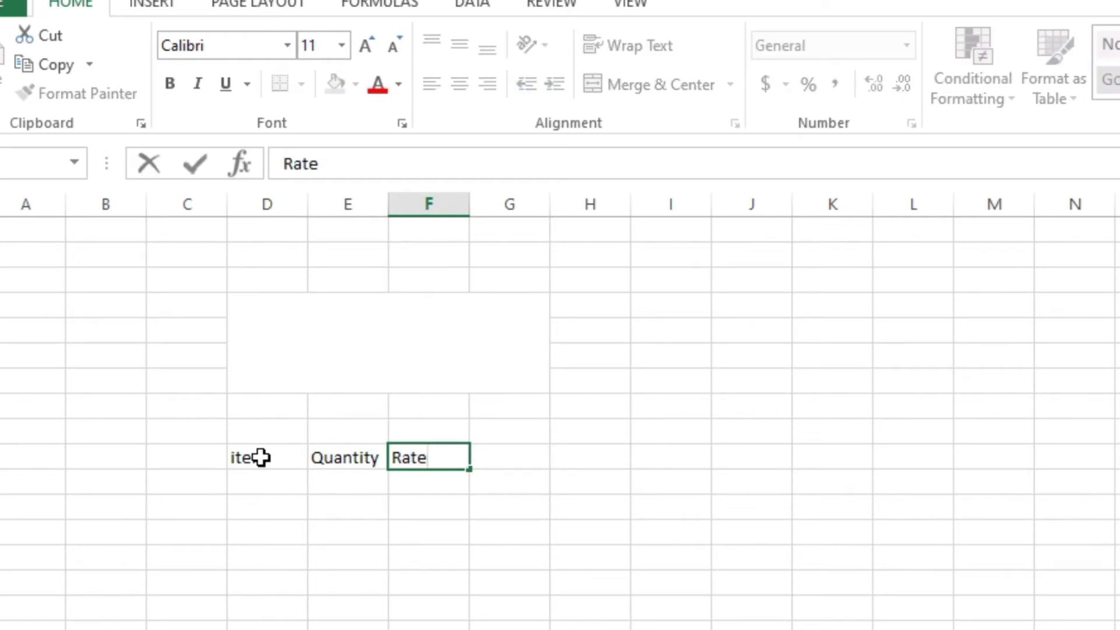
key(Tab)
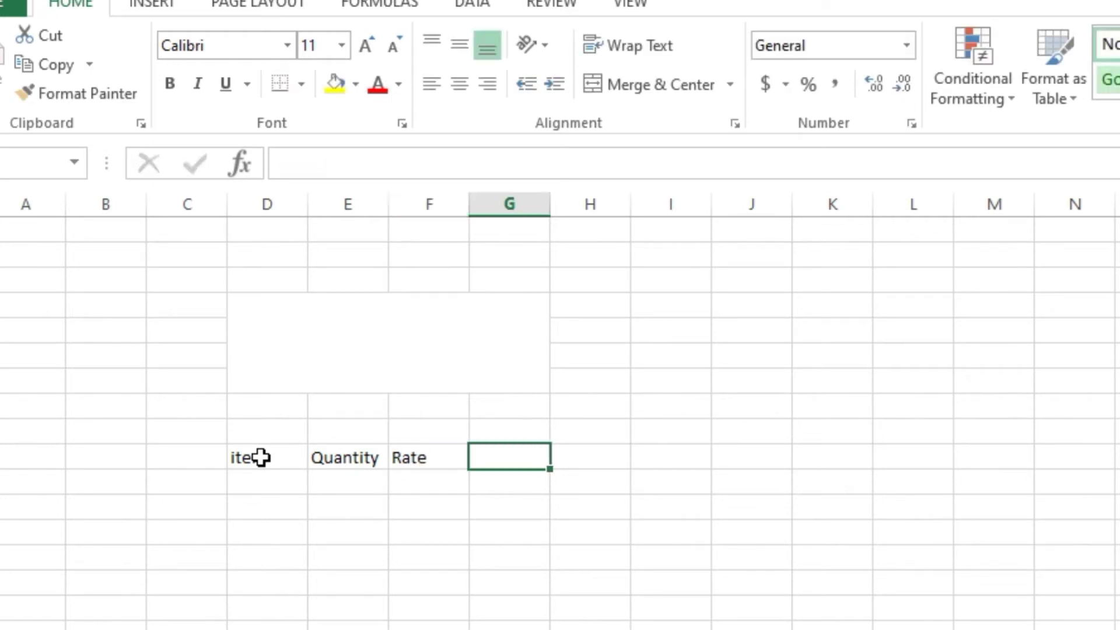
text(Tot)
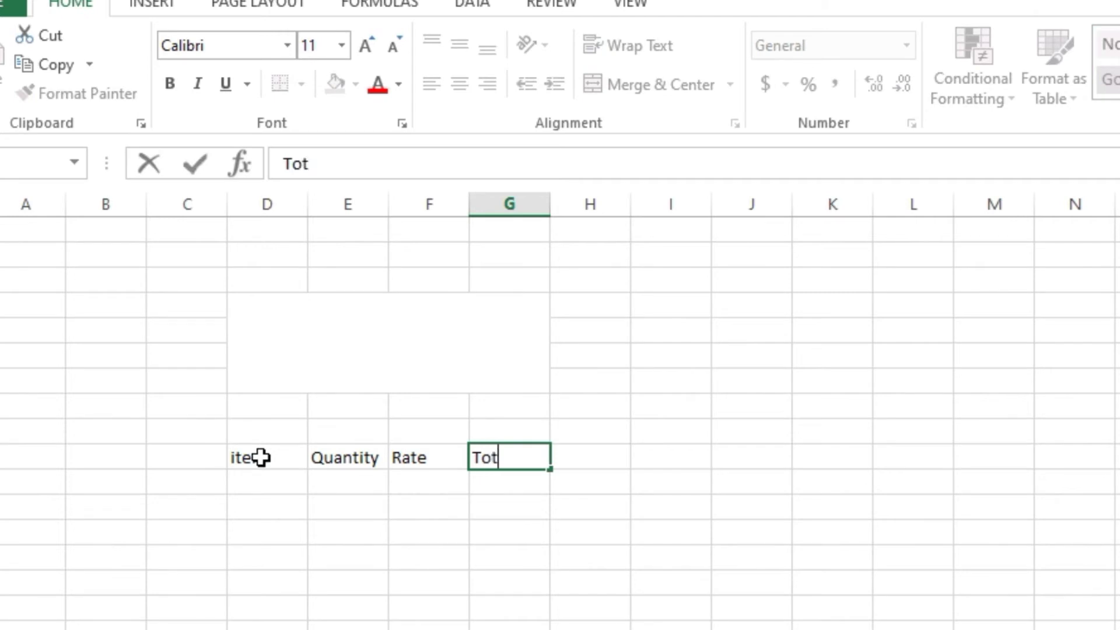
text(al)
key(Return)
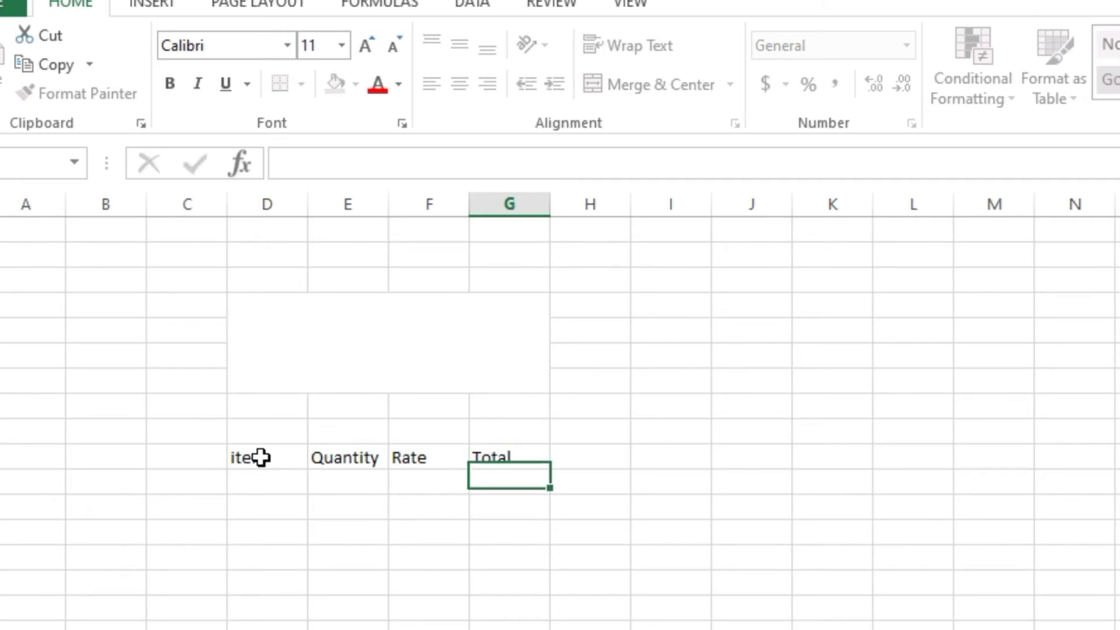
Enter the title Home Bedujet in the merged cell above the headers.
key(Left)
key(Left)
key(Left)
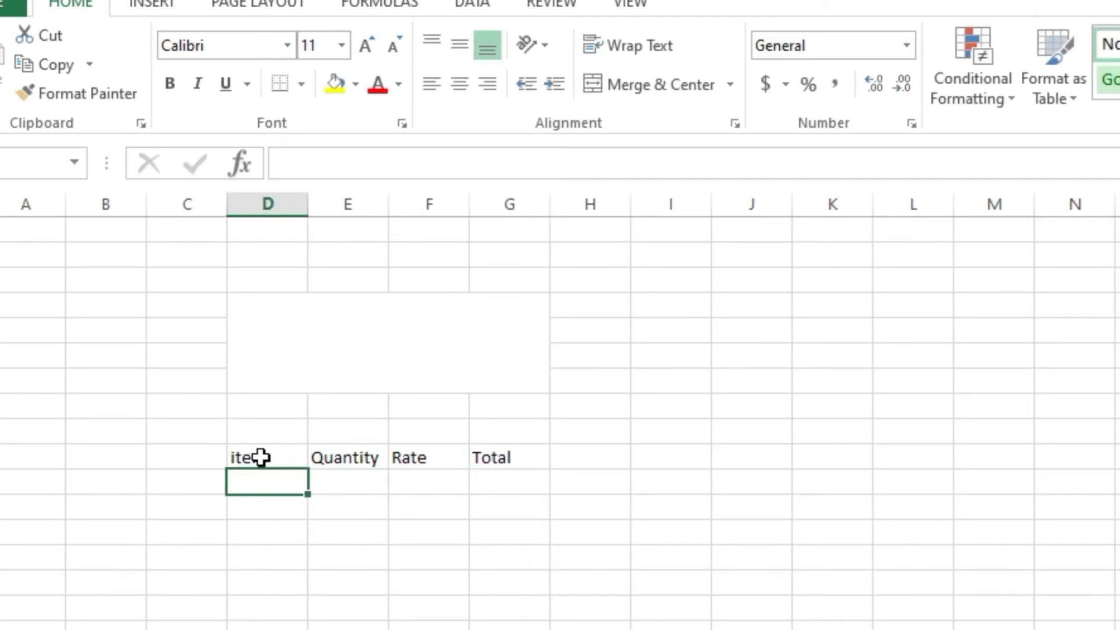
key(Up)
key(Up)
key(Up)
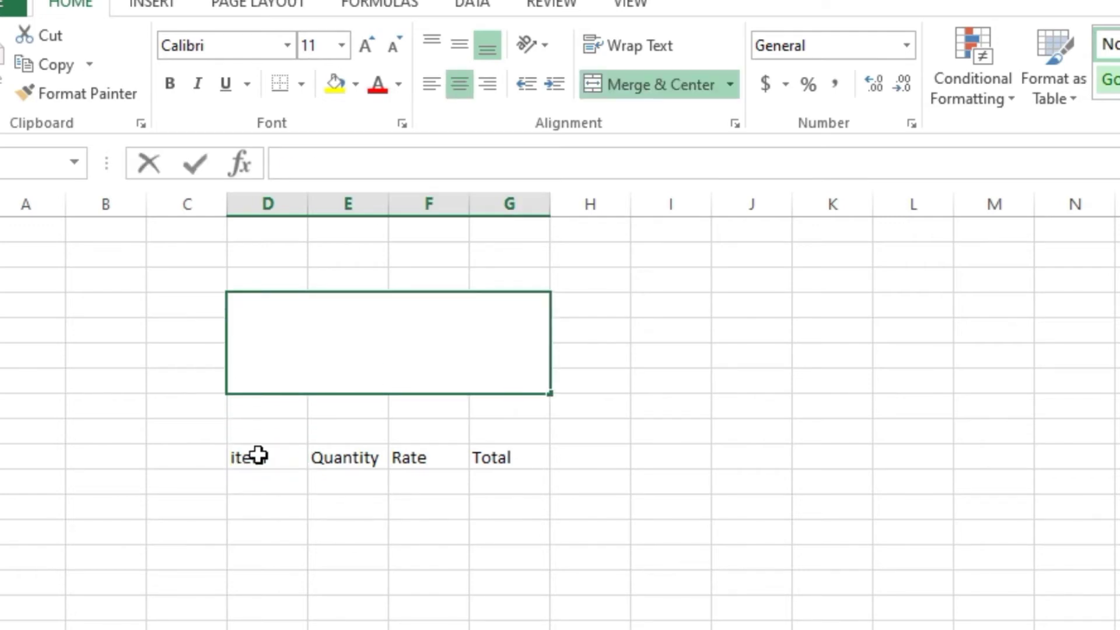
text(ome)
key(BackSpace)
key(BackSpace)
key(BackSpace)
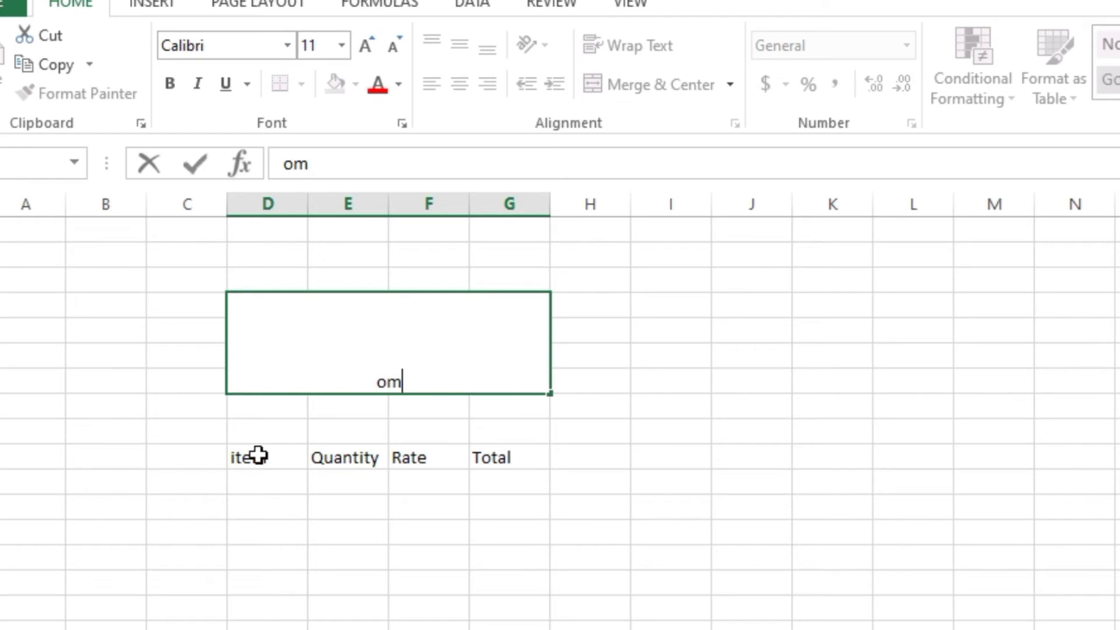
text(Home )
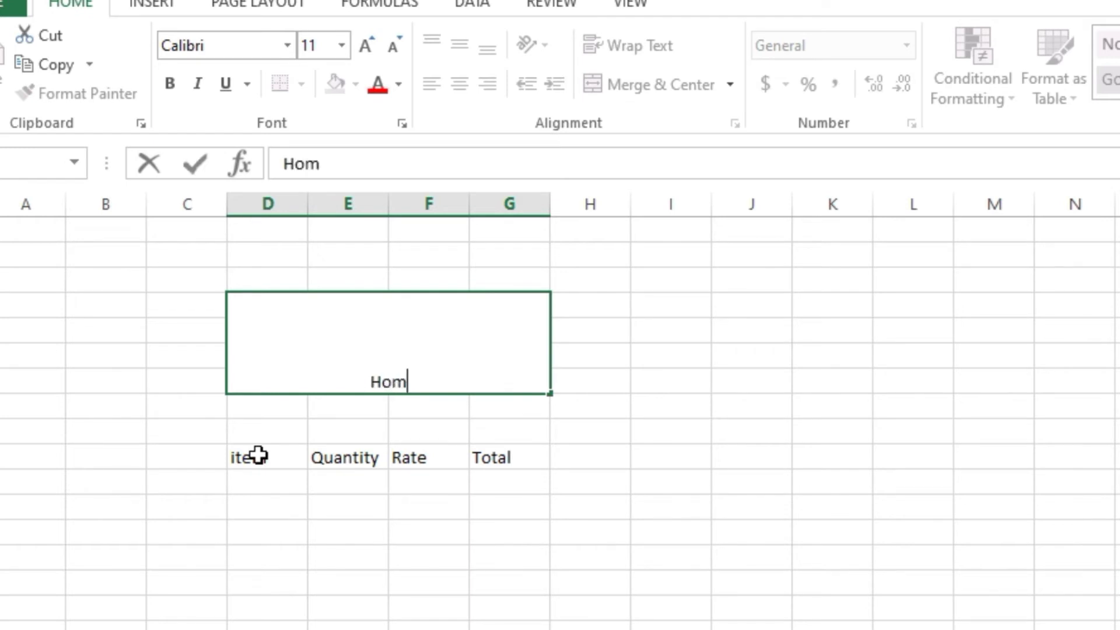
text(Bed)
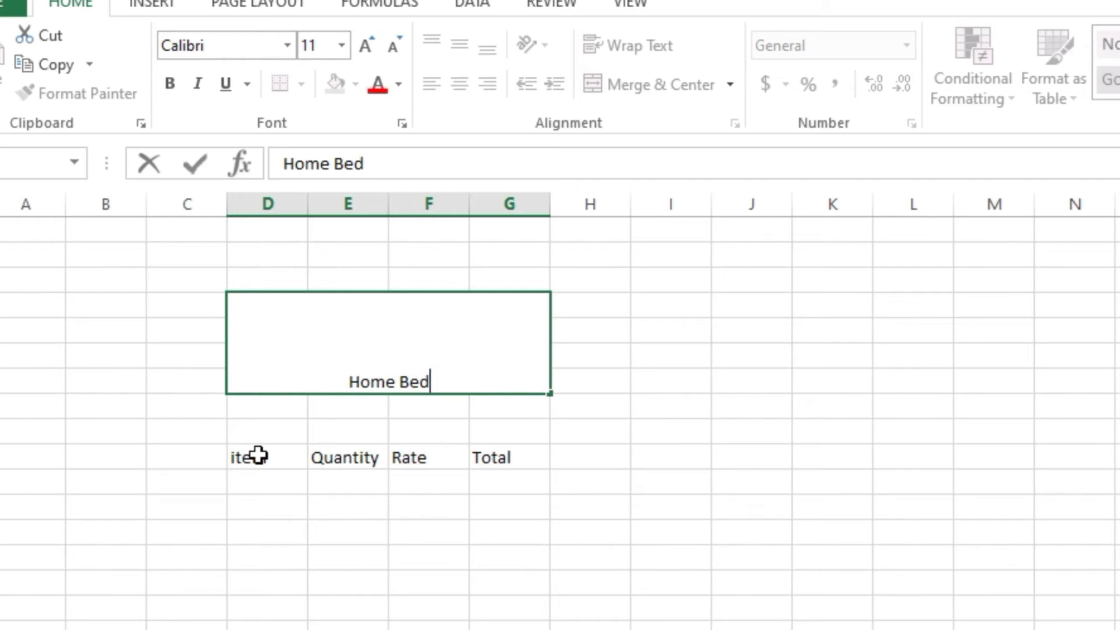
text(ujet)
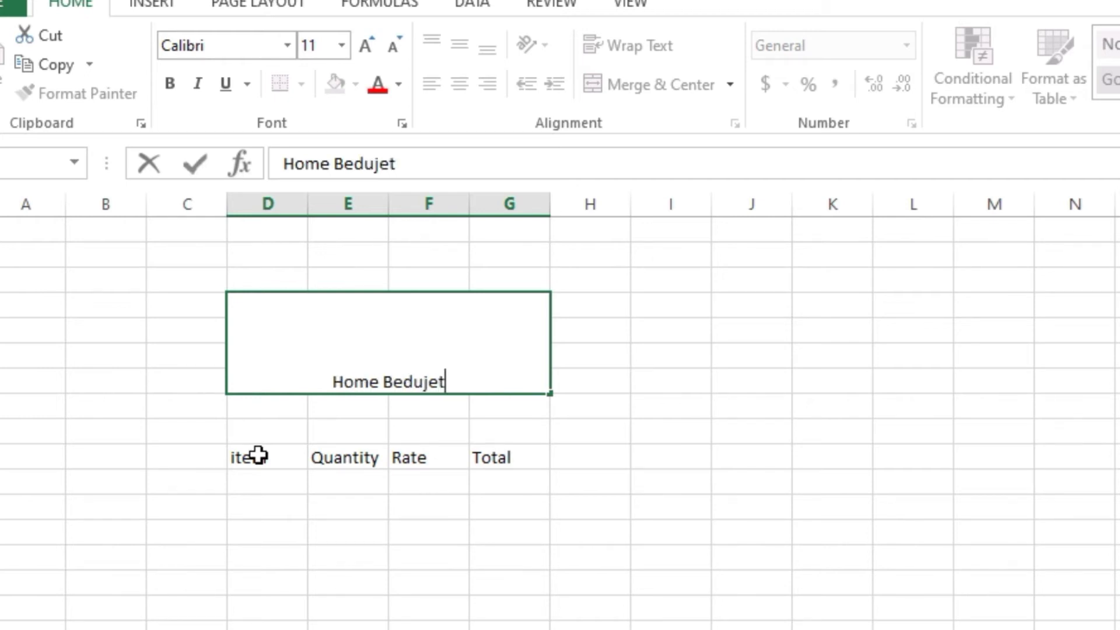
click(333, 510)
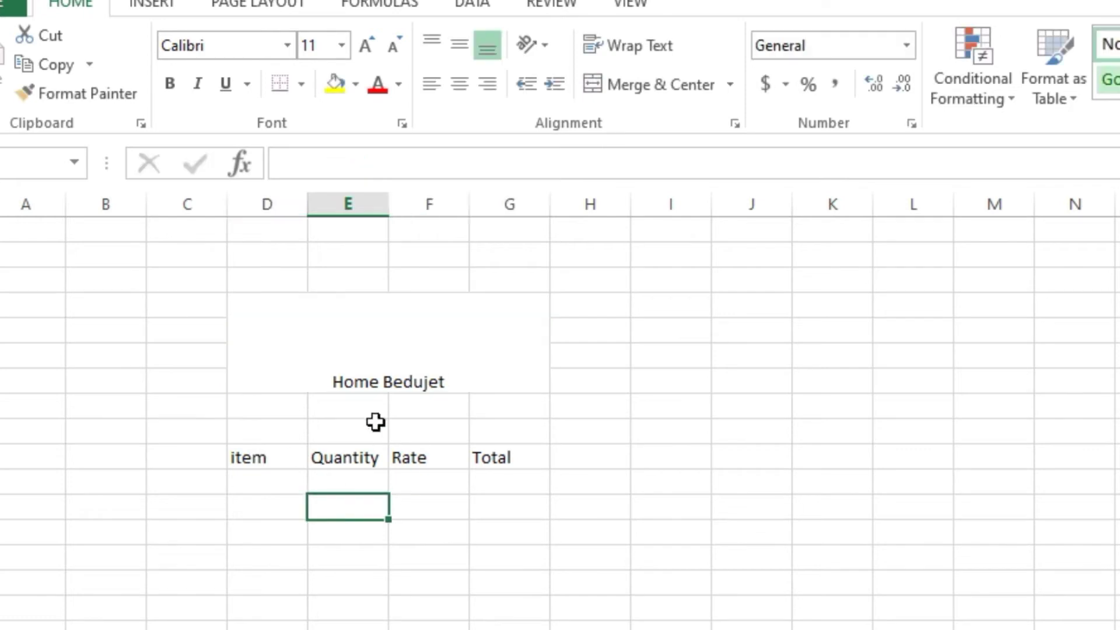
Increase the font size of the Home Bedujet title to 24.
click(402, 380)
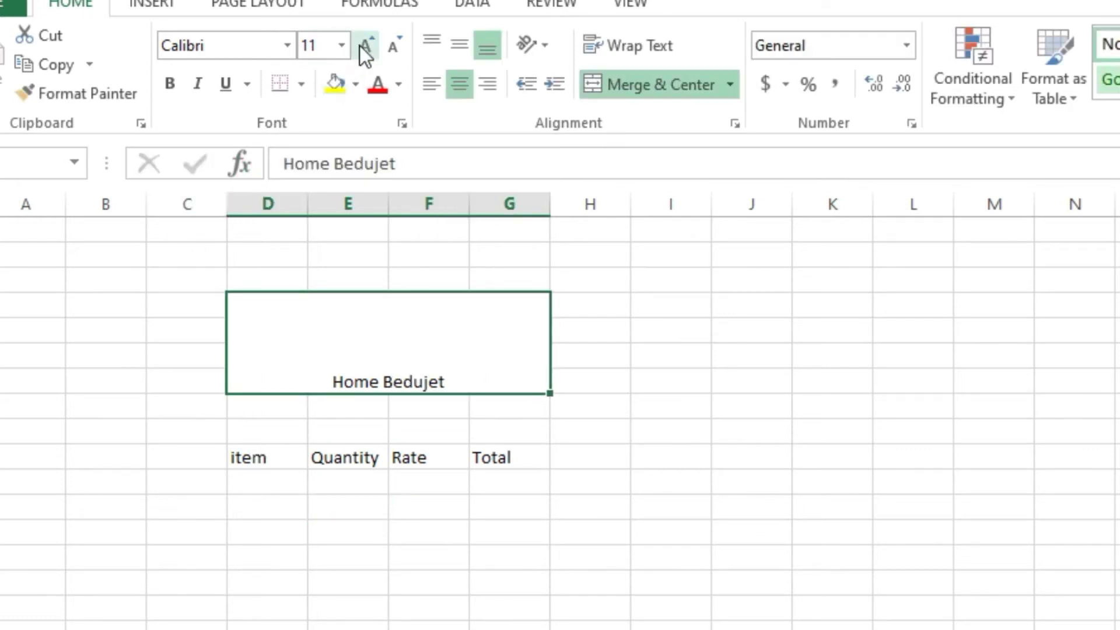
click(363, 46)
click(366, 46)
click(365, 47)
click(365, 47)
click(366, 47)
click(366, 47)
click(366, 47)
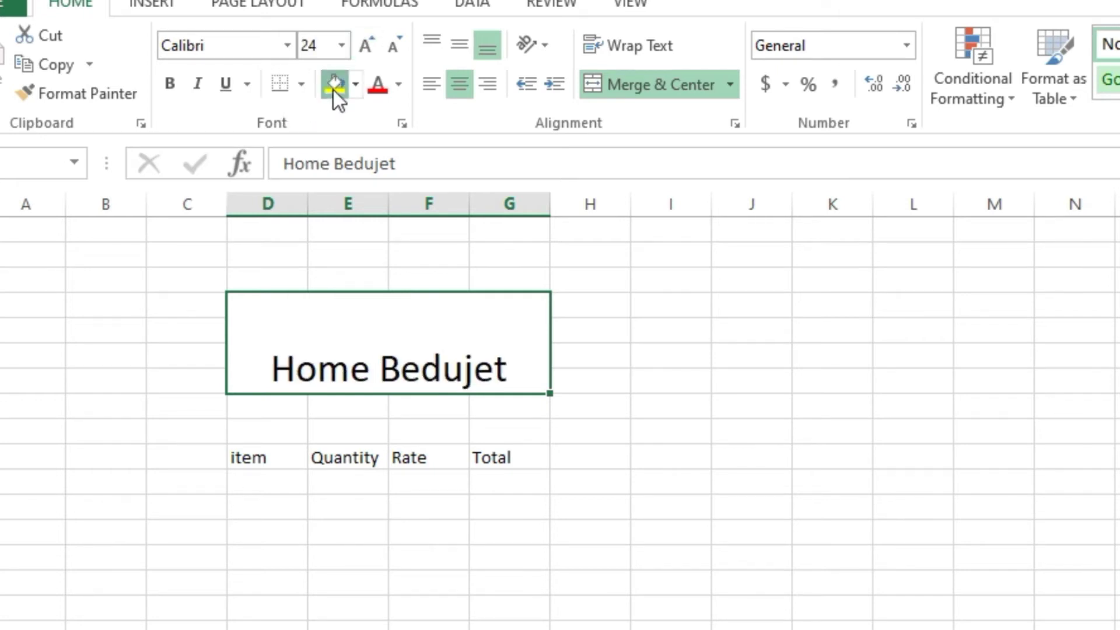
Give the Home Bedujet title cell a yellow fill and red font color.
click(335, 87)
click(377, 88)
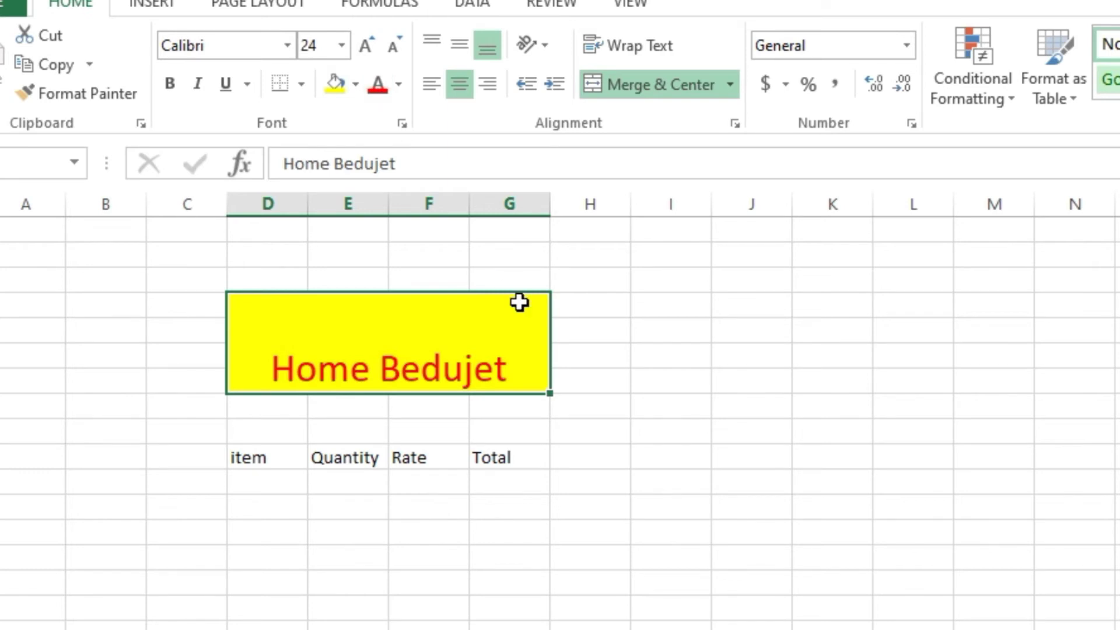
click(531, 529)
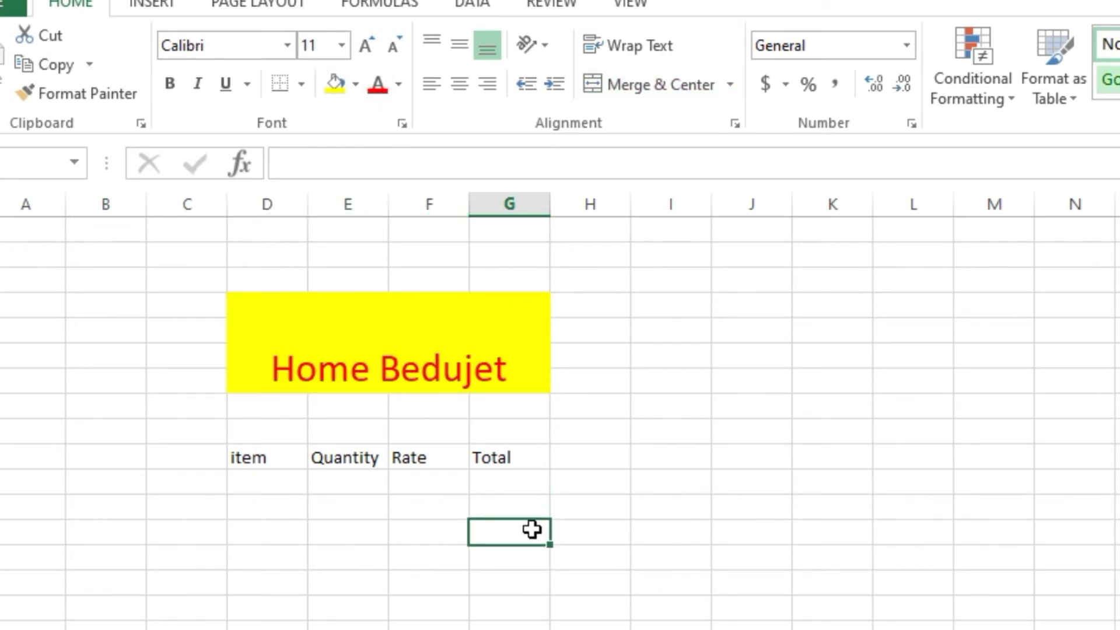
Enter the items Oil, Milk, E bill, G Bill and School Fee in cells D12 to D16.
click(285, 505)
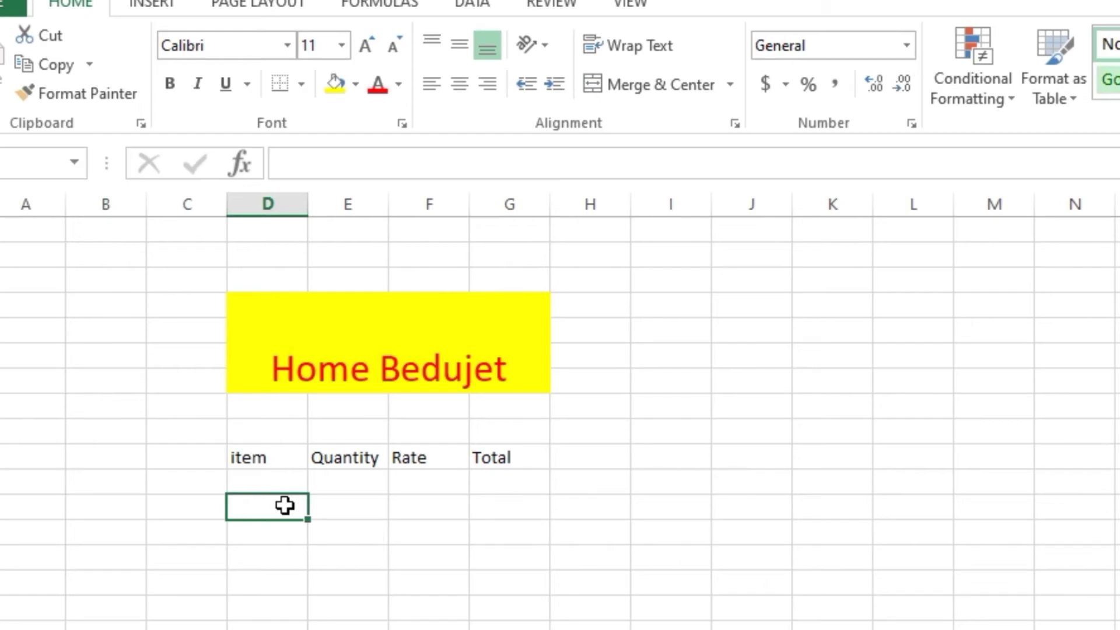
text(Oil)
key(Return)
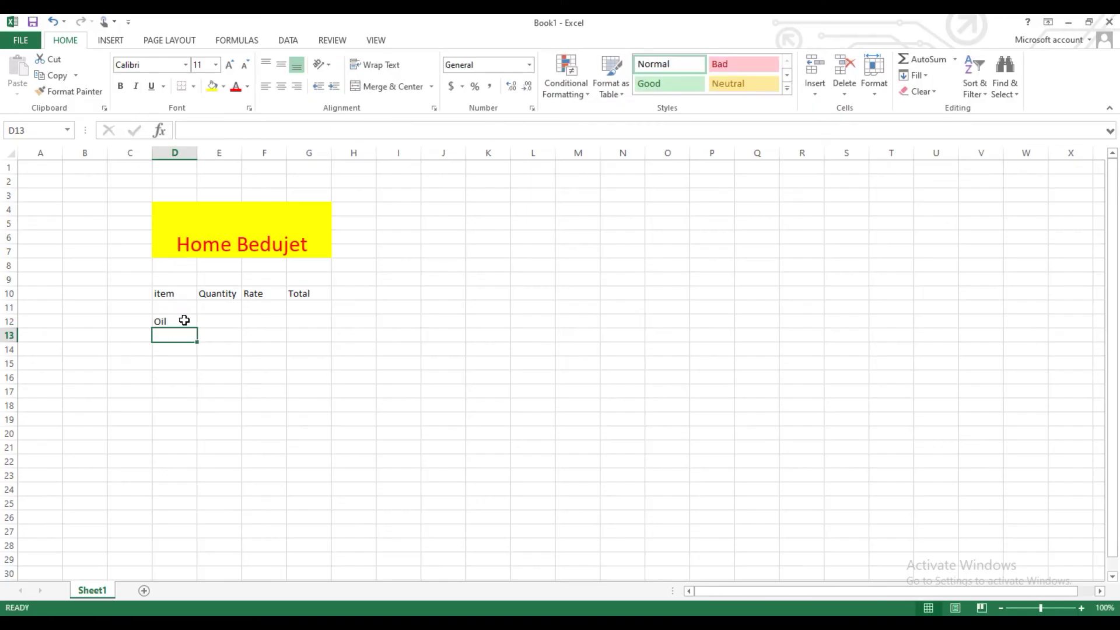
text(Milk)
key(Return)
text(E bill)
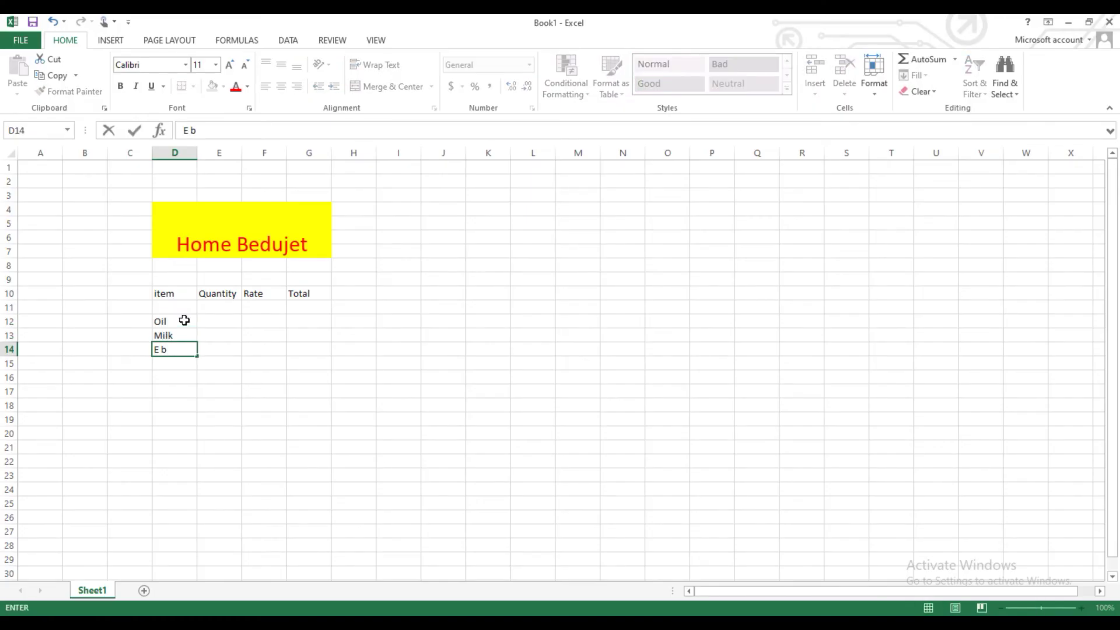
key(Return)
text(G Bill)
key(Return)
text(Sch)
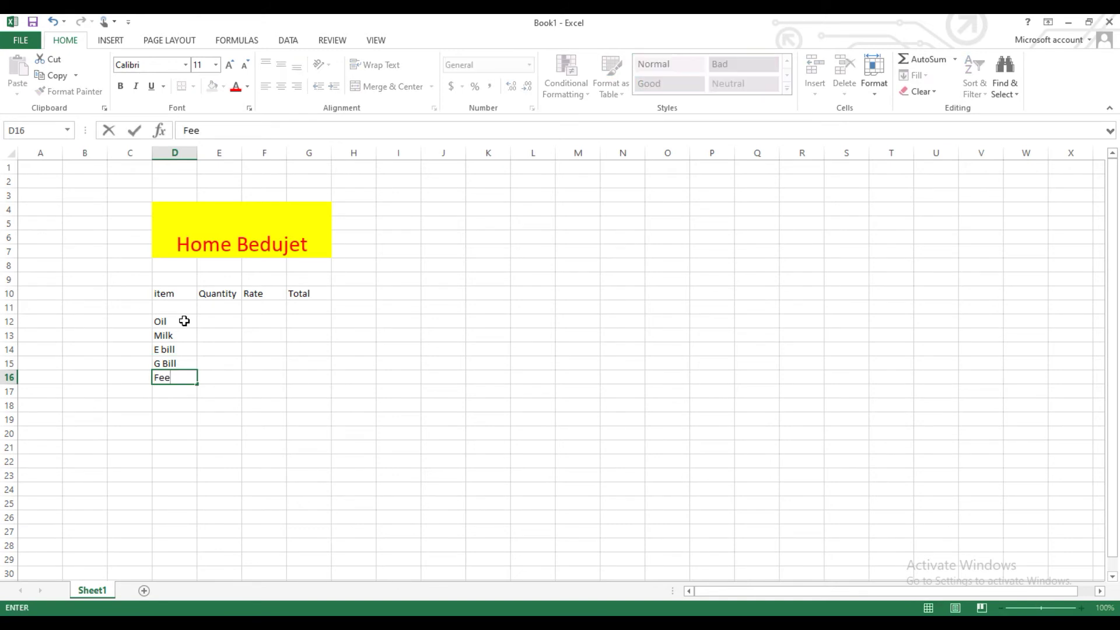
text(ool Fee)
key(Return)
Enter the row label Toatal in cell D21, below the item list.
key(Return)
key(Return)
key(Return)
key(Return)
text(T)
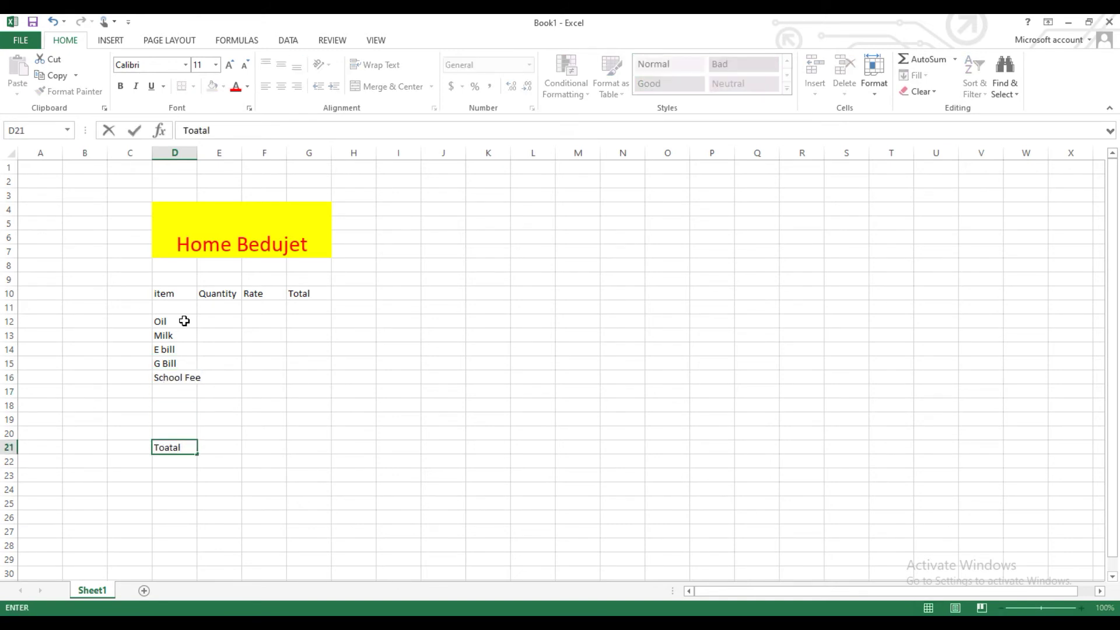
text(oatal)
key(Tab)
Enter the quantities 2, 30, 1, 1 and 2 in cells E12 to E16 and widen the item column to fit School Fee.
key(Up)
key(Up)
key(Up)
key(Up)
key(Up)
key(Up)
key(Up)
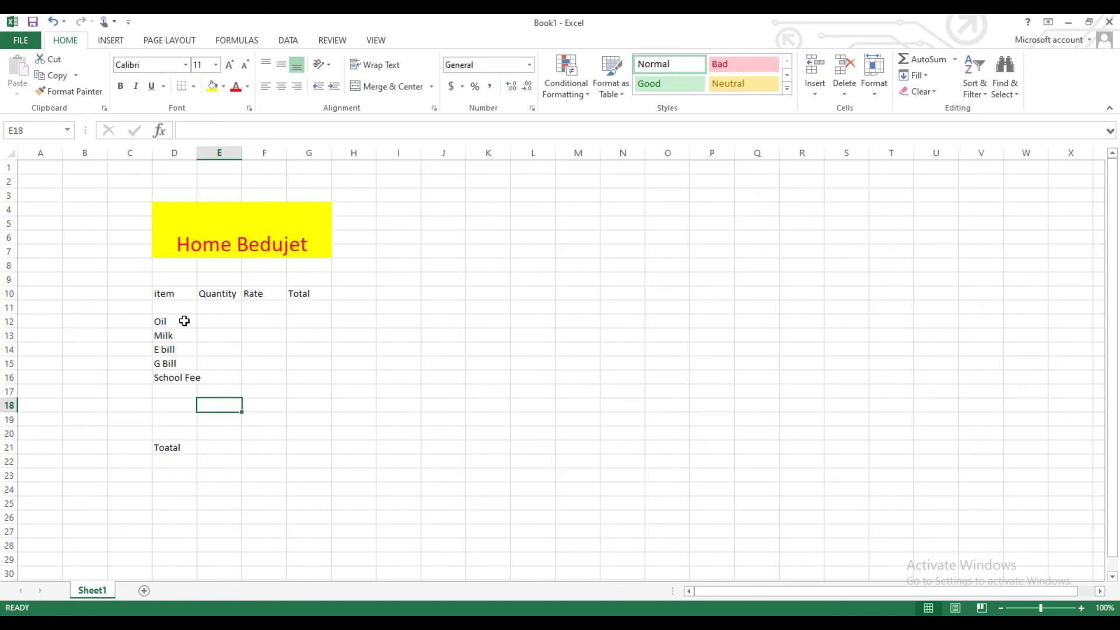
key(Up)
key(Up)
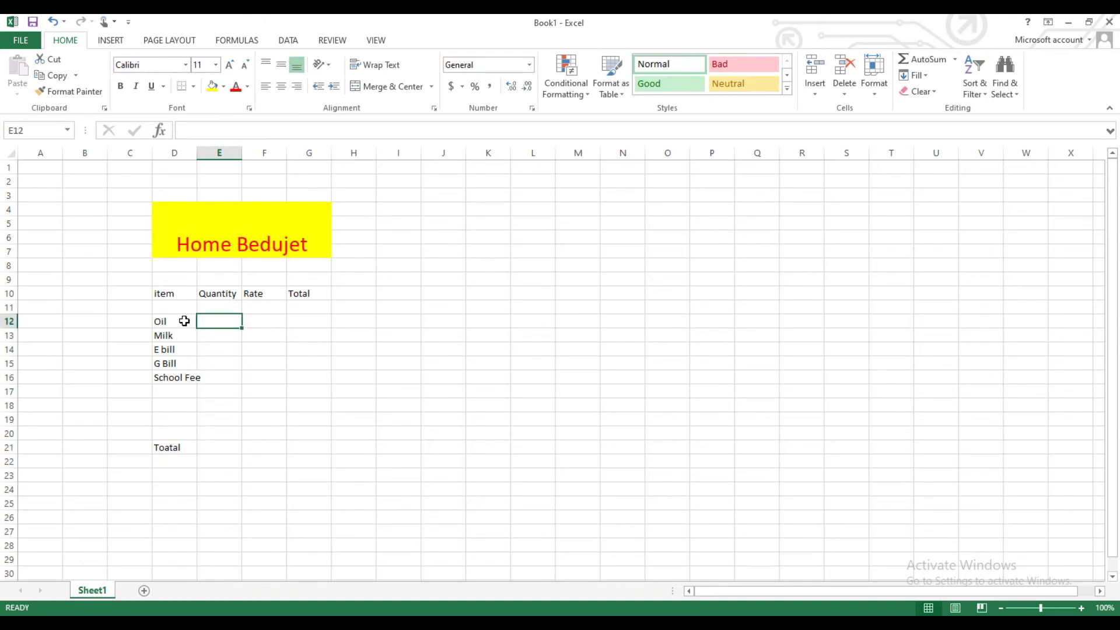
text(2)
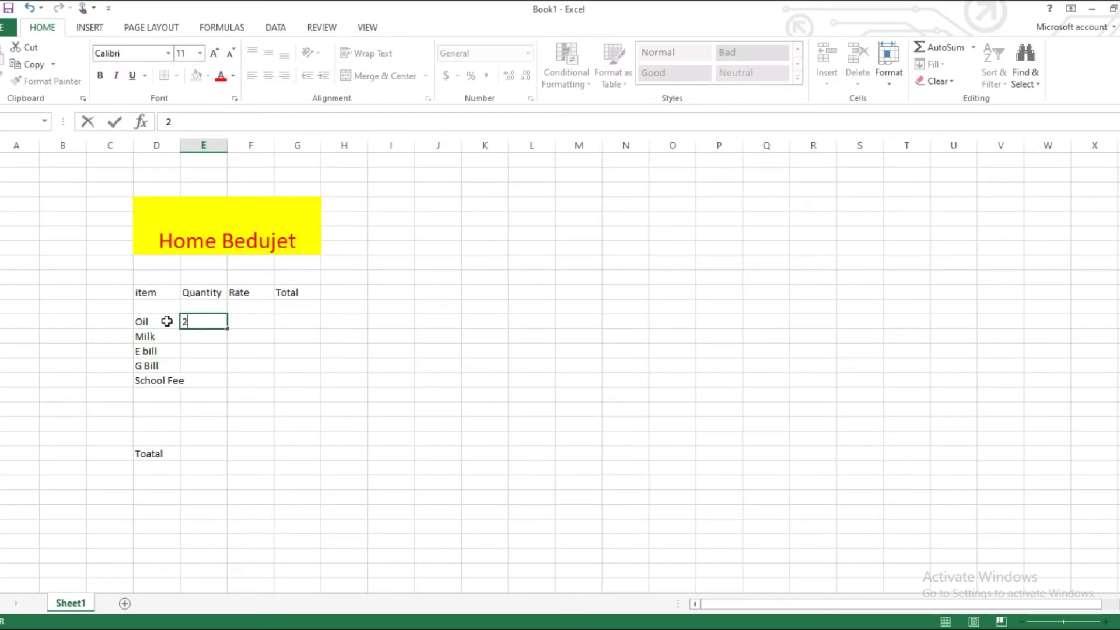
key(Return)
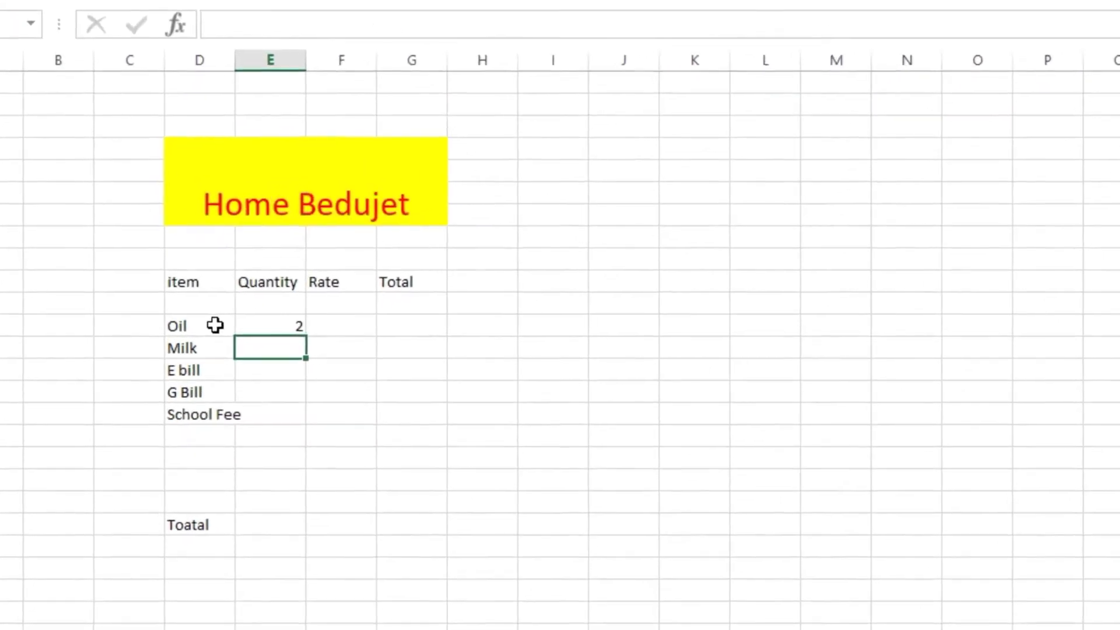
text(30)
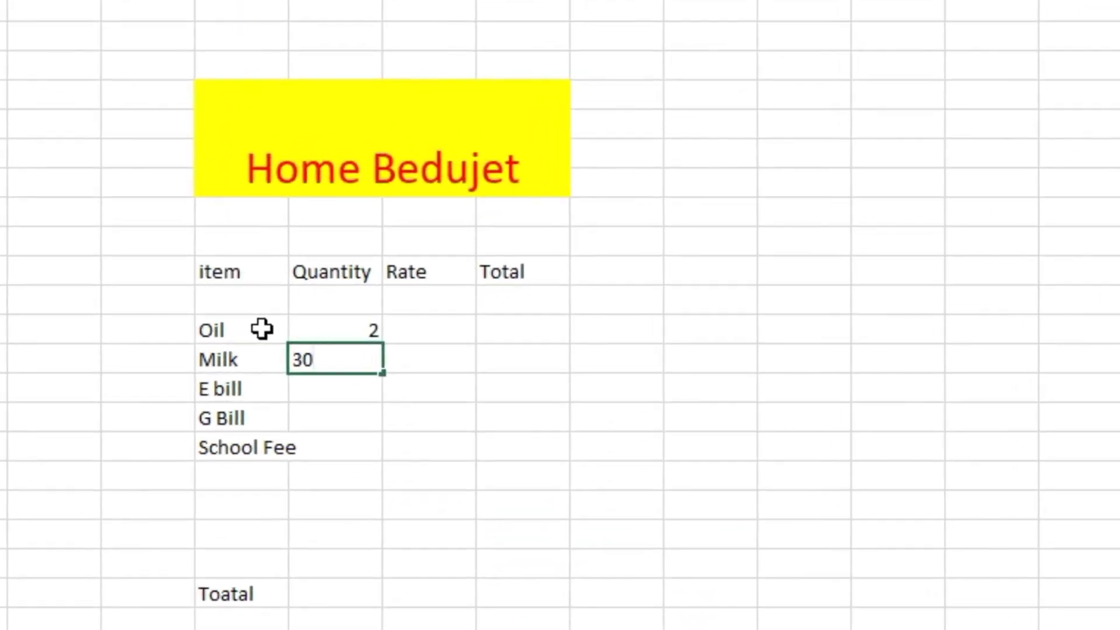
key(Return)
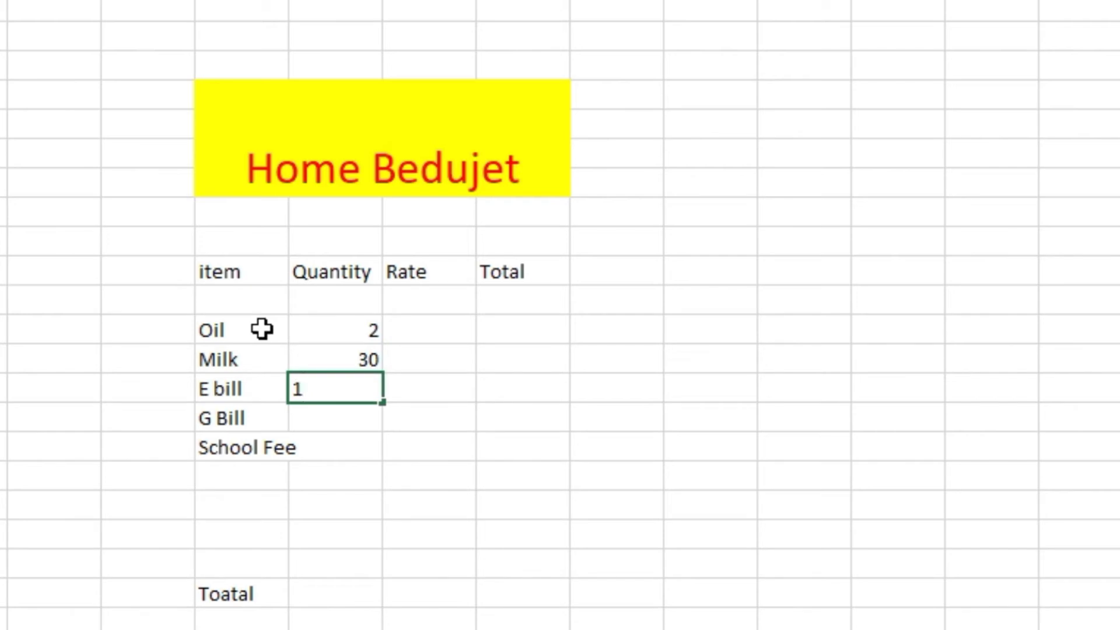
key(Return)
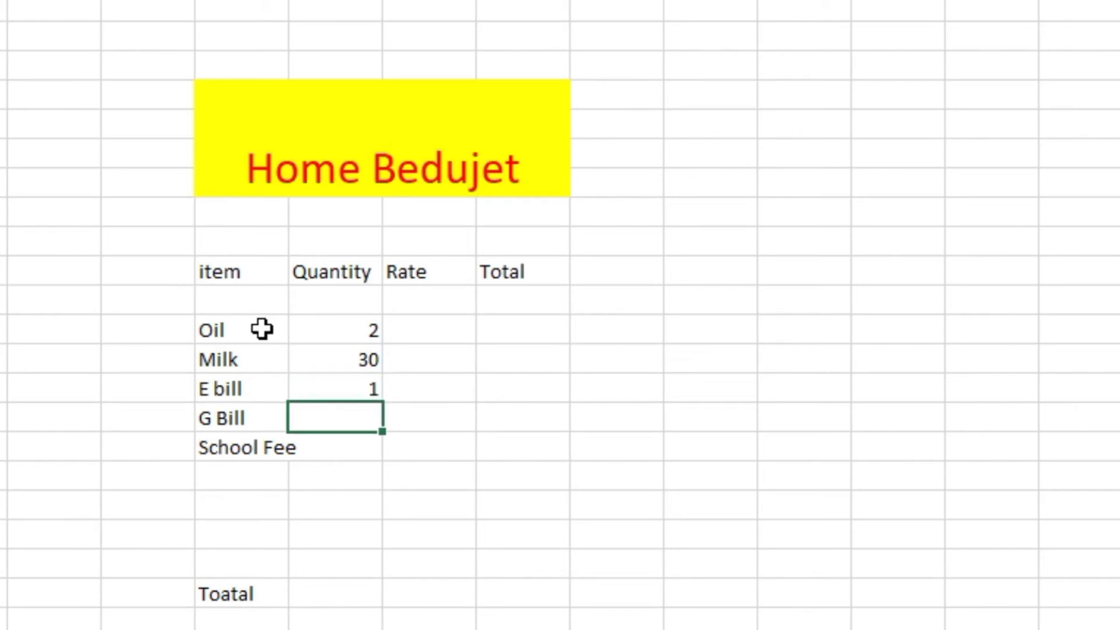
key(Return)
text(2)
key(Return)
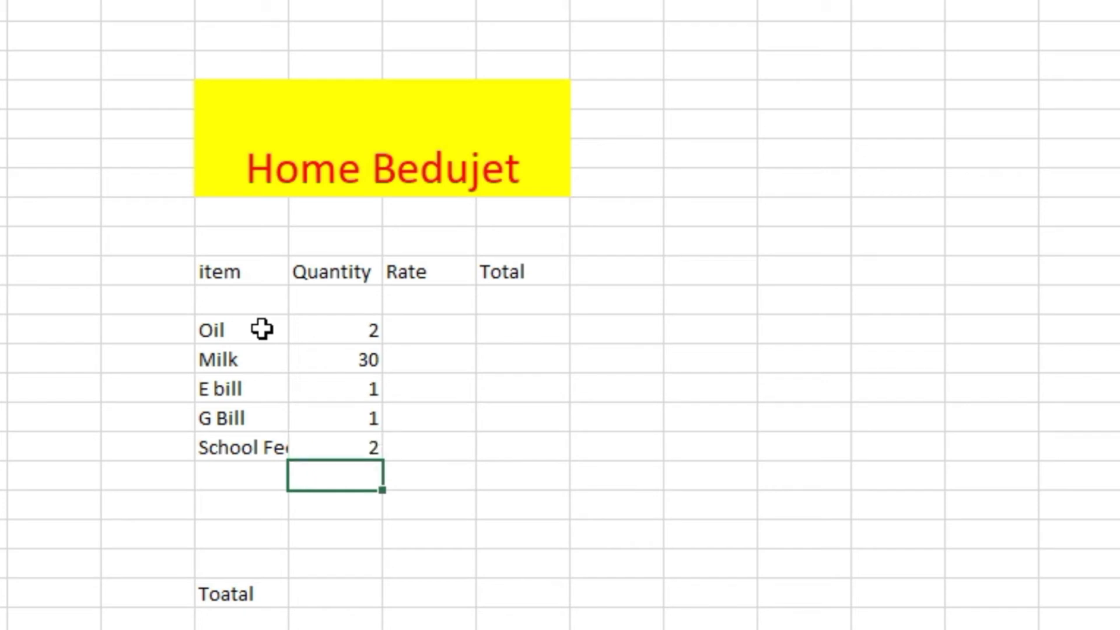
drag(288, 1, 363, 1)
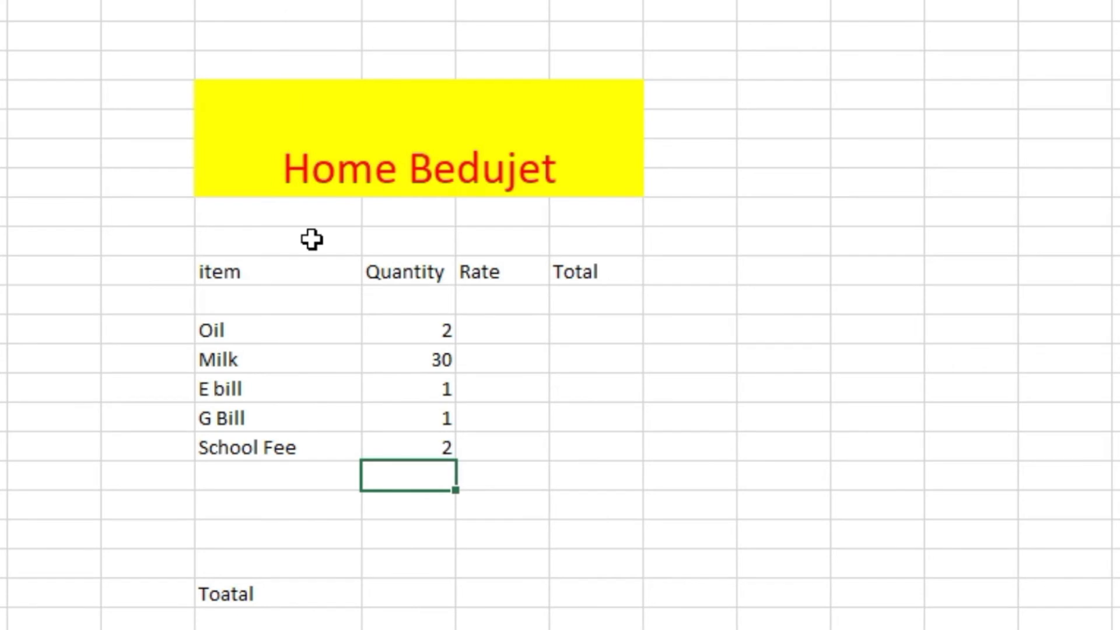
Enter the rates 300, 120, 1500, 300 and 500 in cells F12 to F16.
click(499, 335)
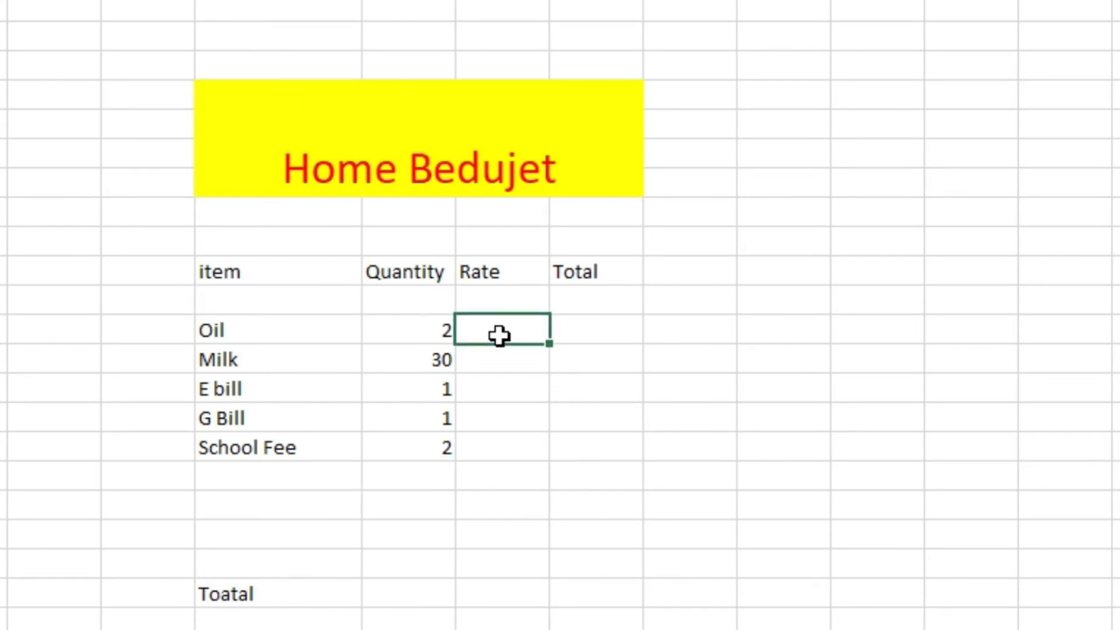
text(300)
key(Return)
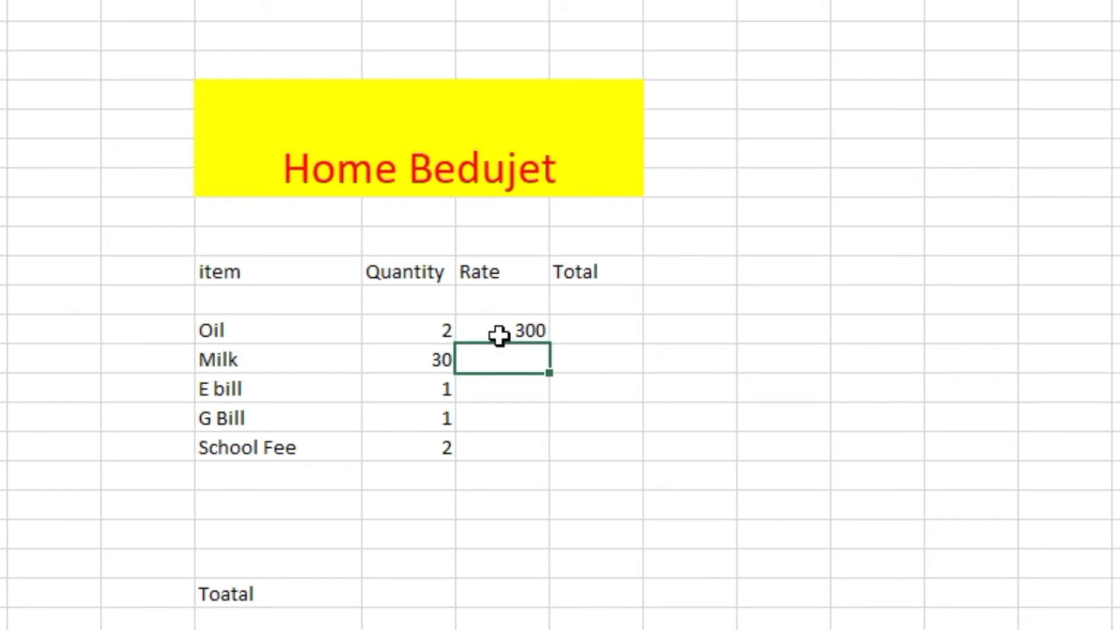
text(120)
key(Return)
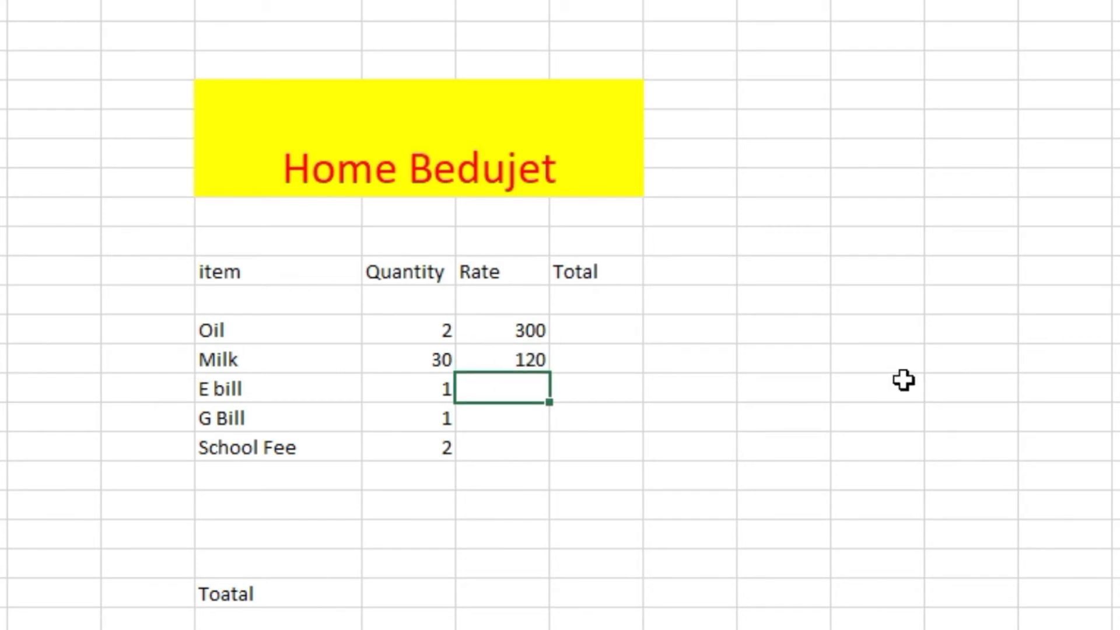
text(1500)
key(Return)
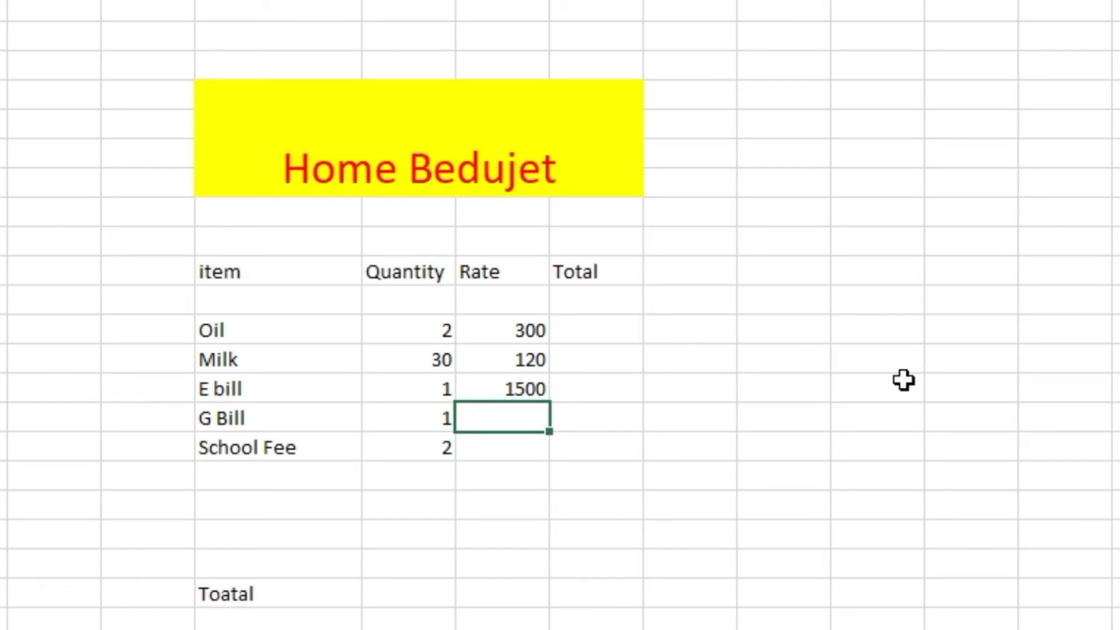
text(300)
key(Return)
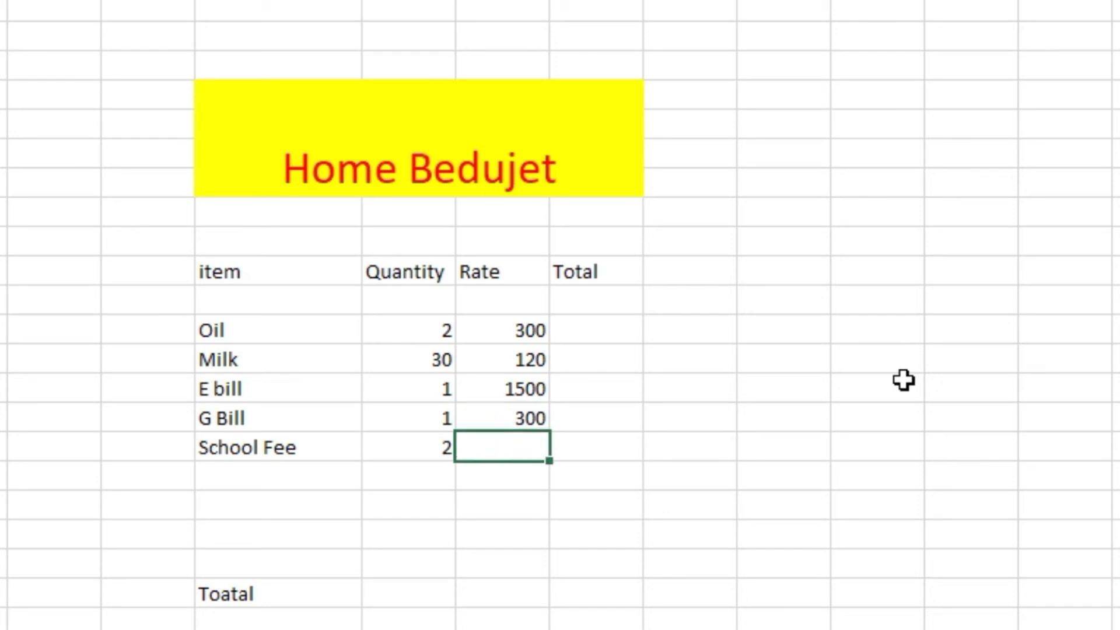
text(500)
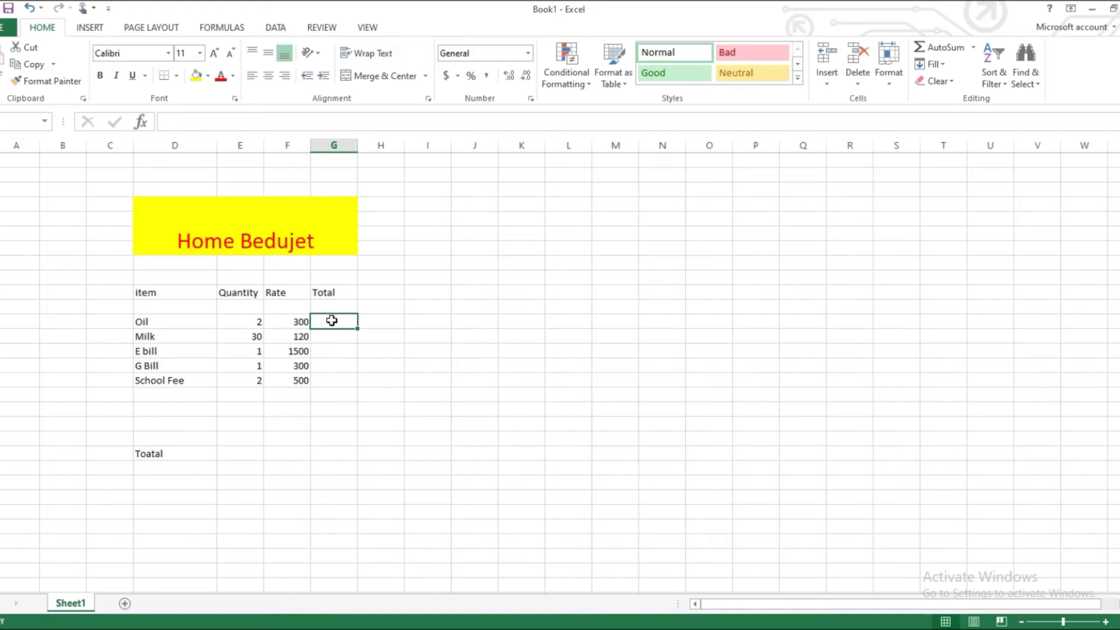
Calculate Oil's total in G12 by multiplying quantity and rate with the formula =E12*F12.
text(=)
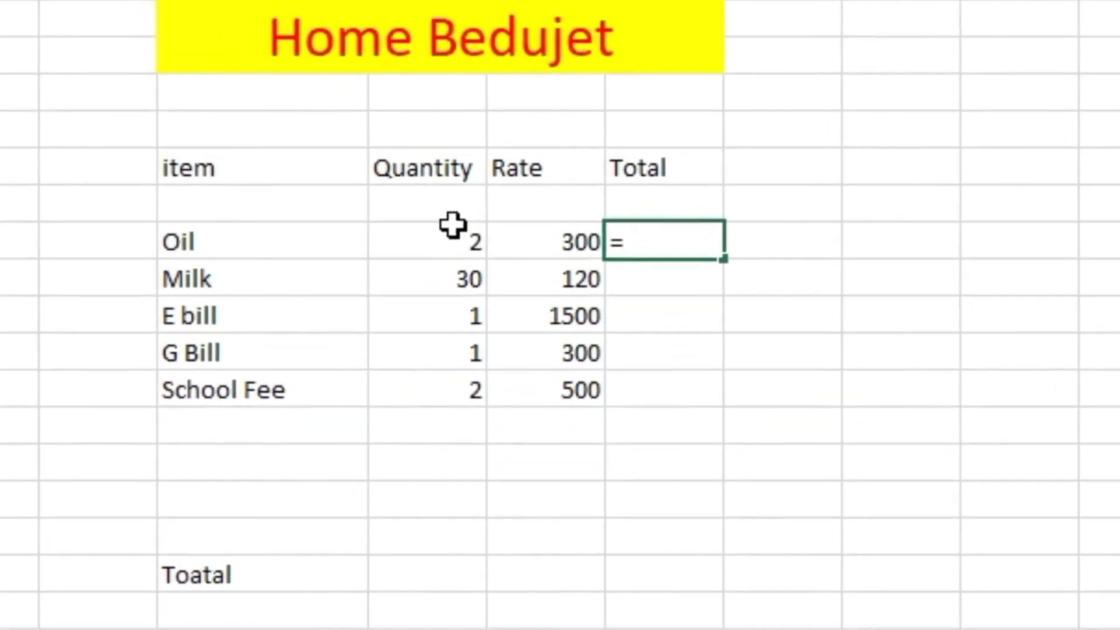
click(388, 260)
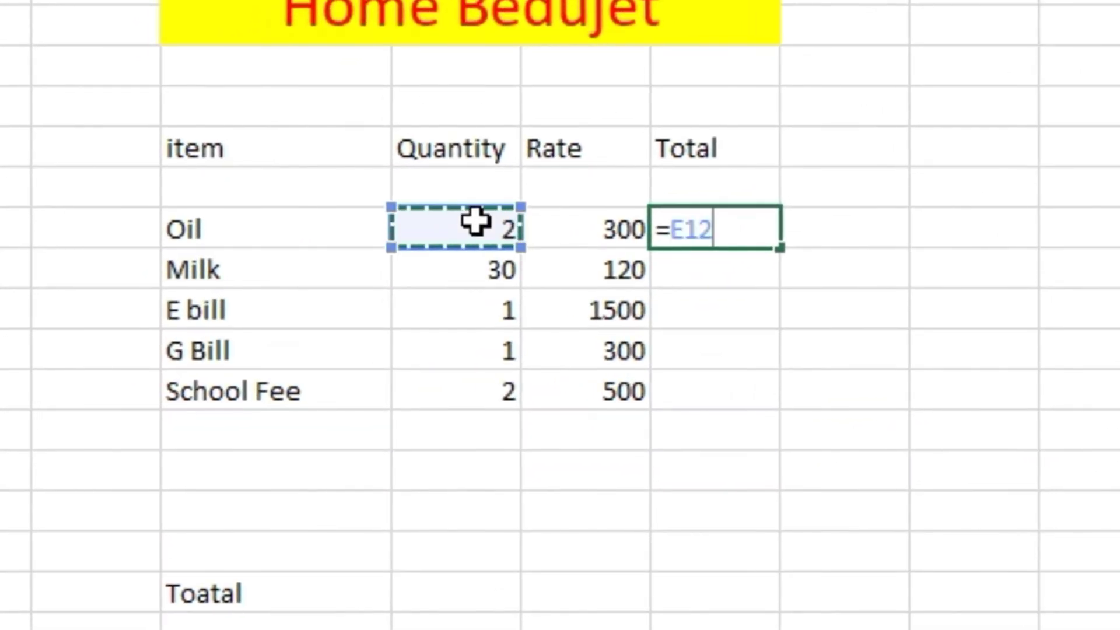
text(*)
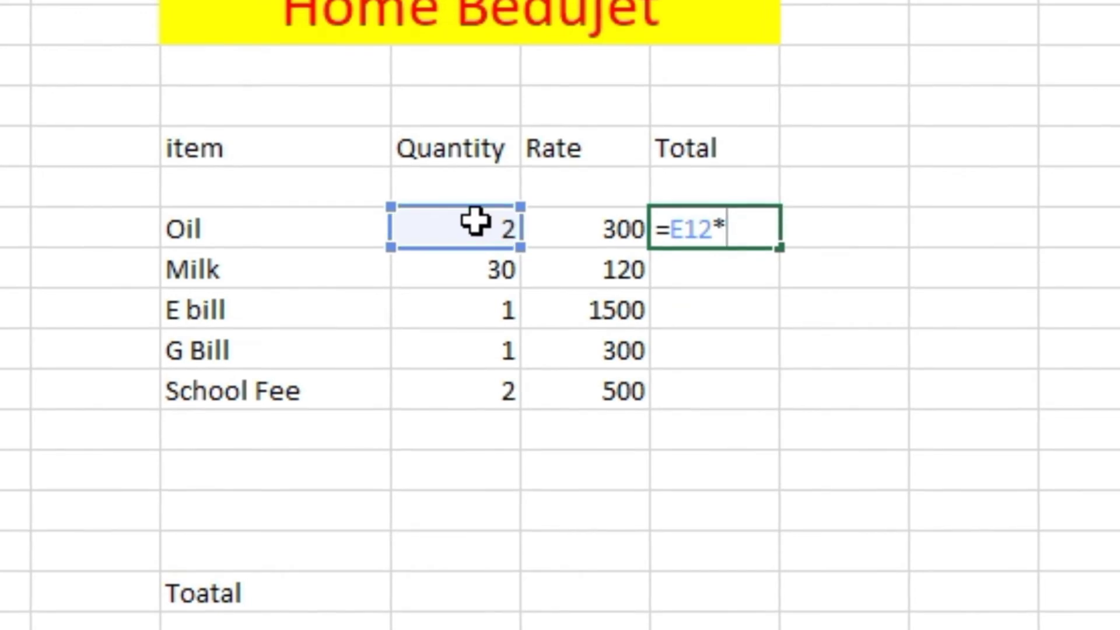
click(562, 220)
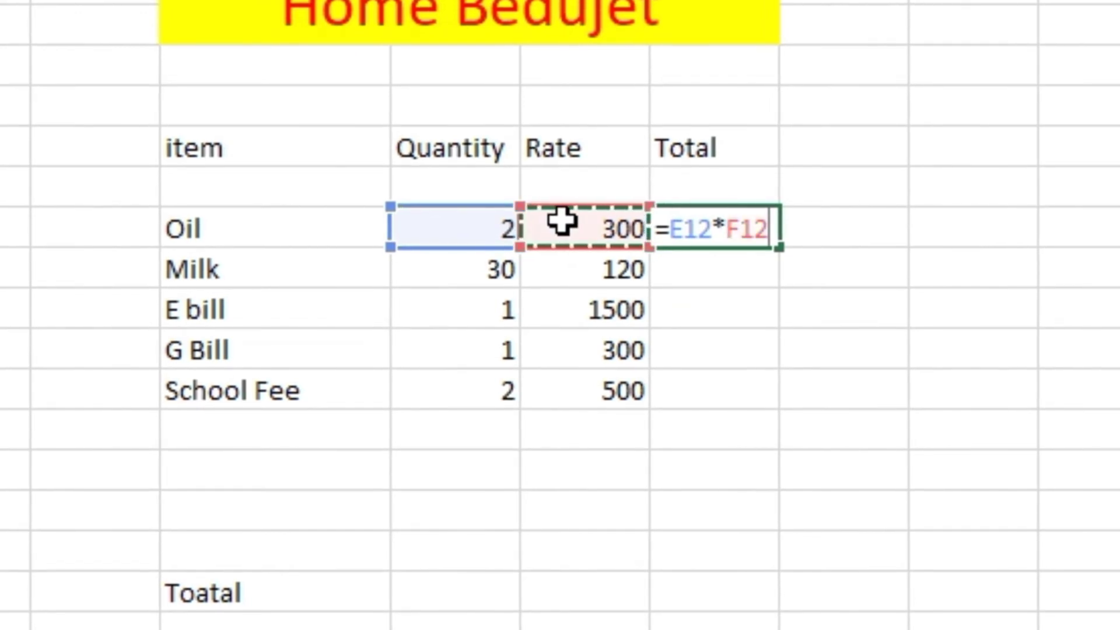
key(Return)
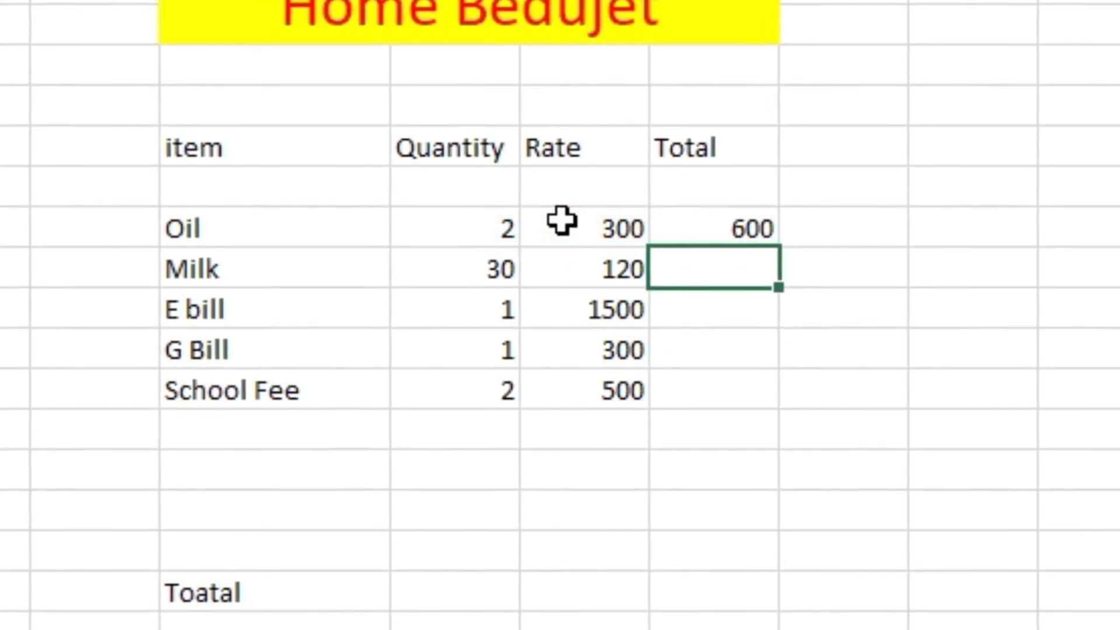
Calculate Milk's total in G13 with =E13*F13 and fill the formula down to G19.
click(478, 265)
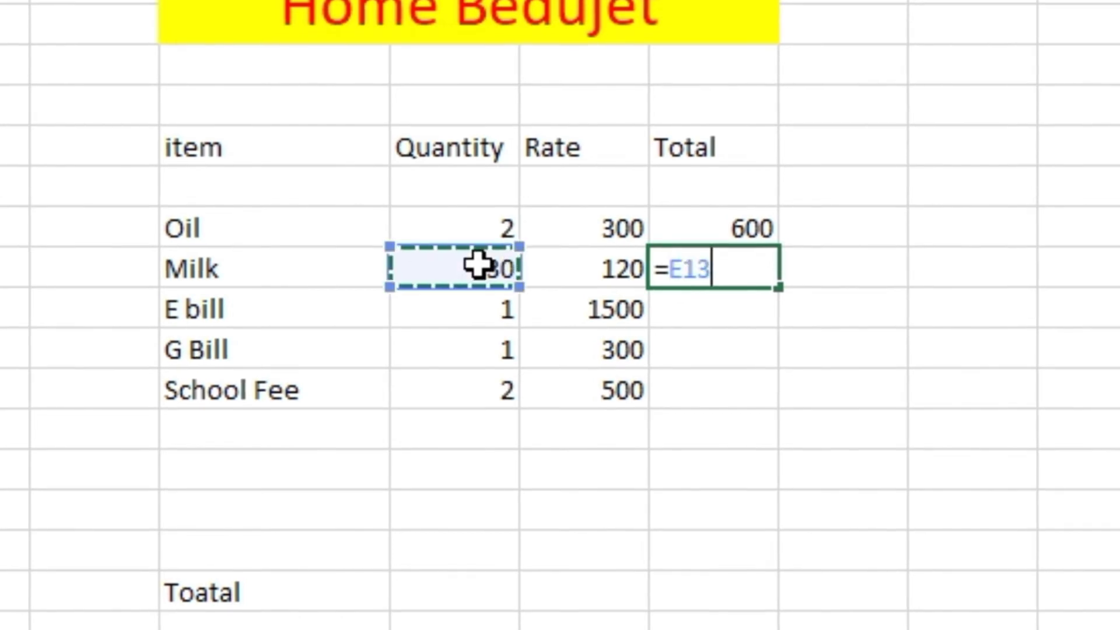
text(*)
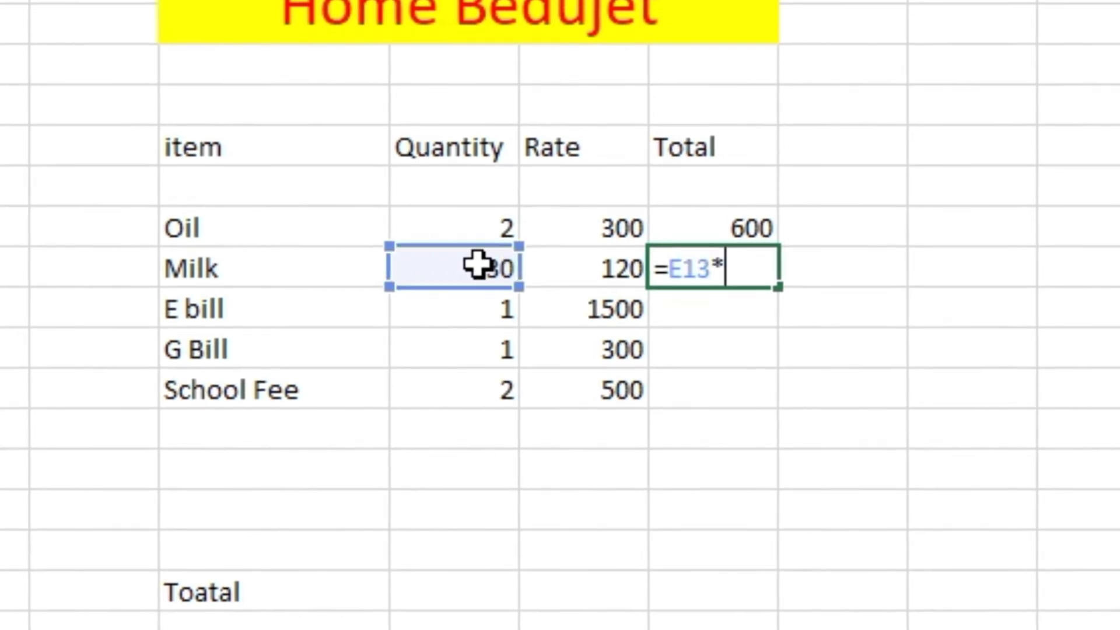
click(567, 265)
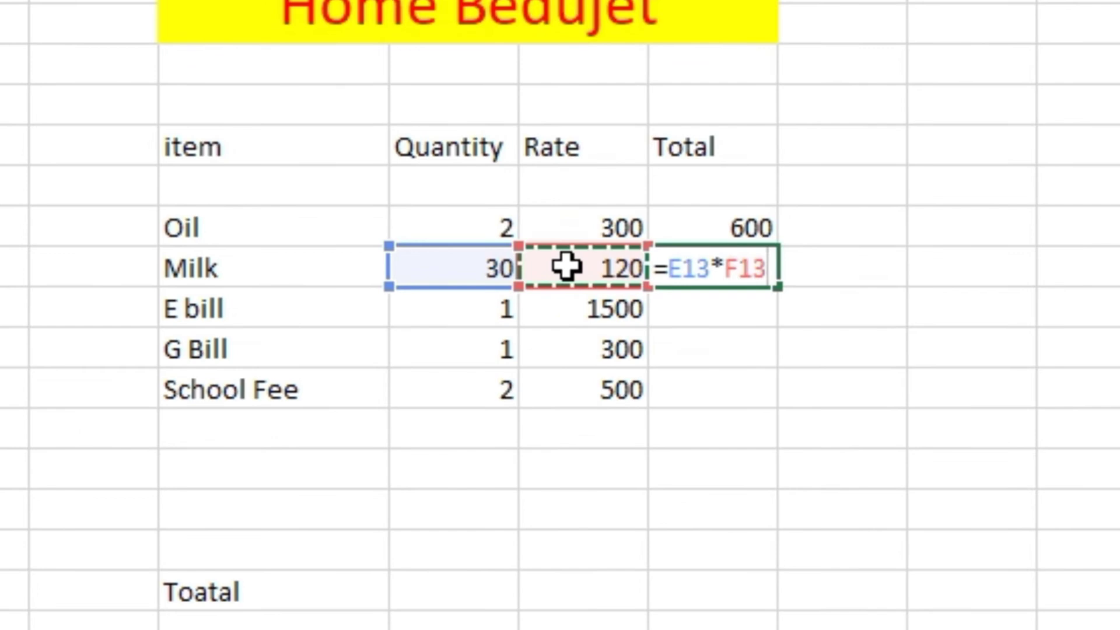
key(Return)
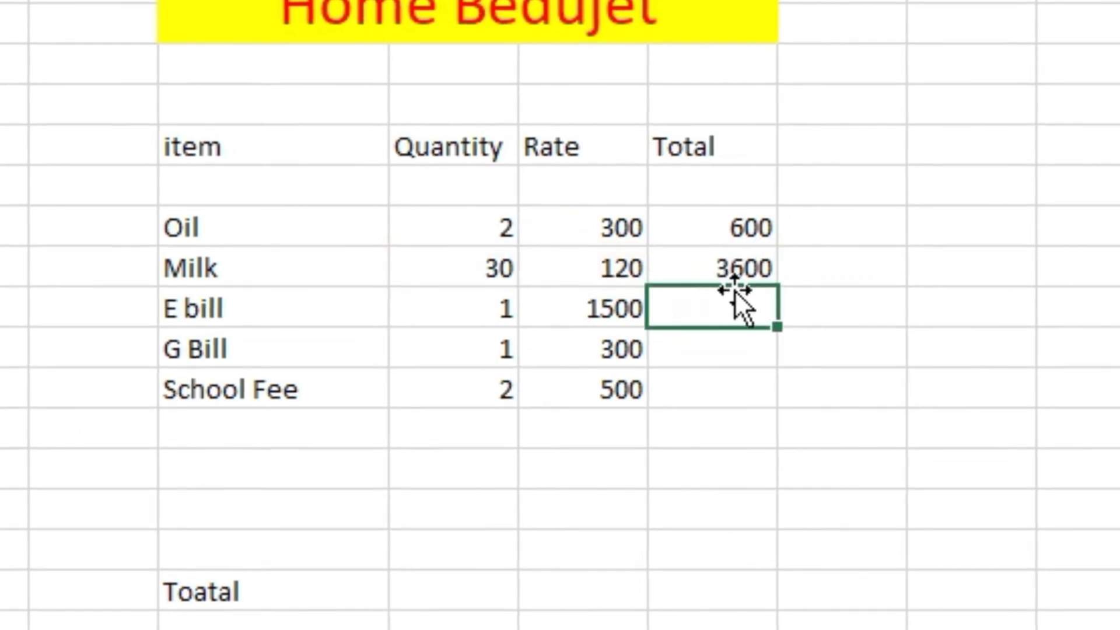
click(748, 269)
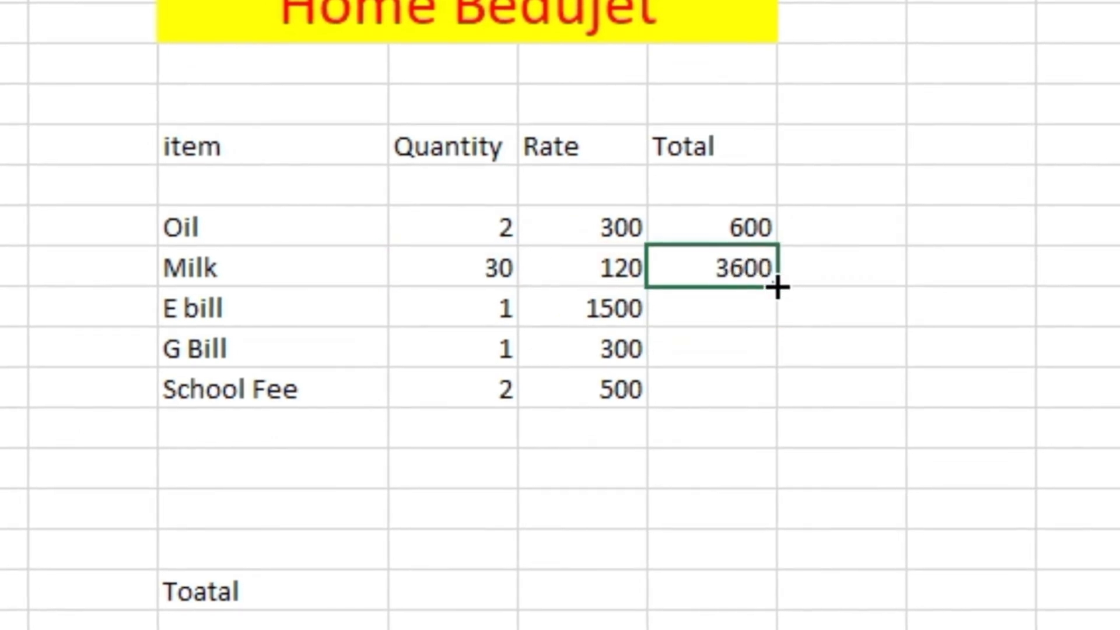
drag(778, 286, 743, 516)
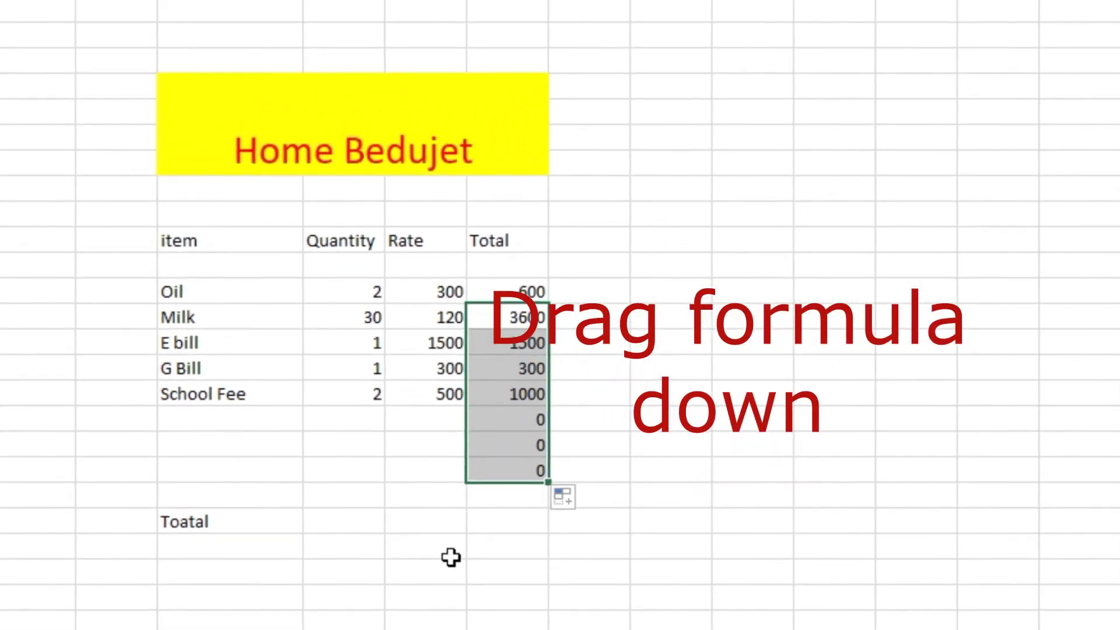
Add up the item totals in the Total column with a SUM formula in G21, on the Toatal row.
click(297, 525)
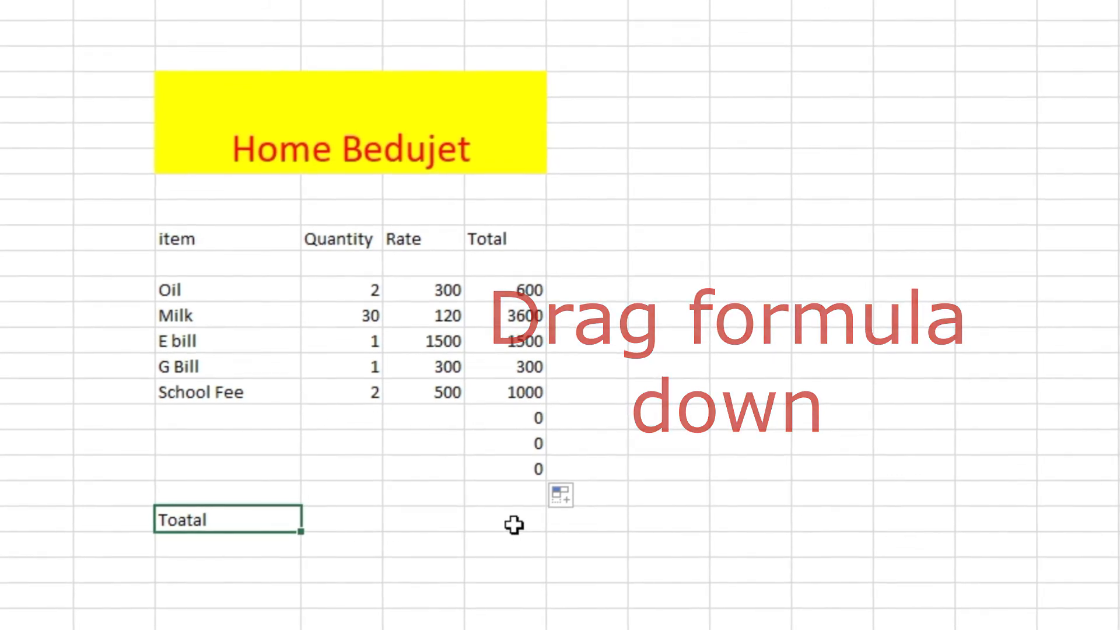
click(513, 525)
text(=s)
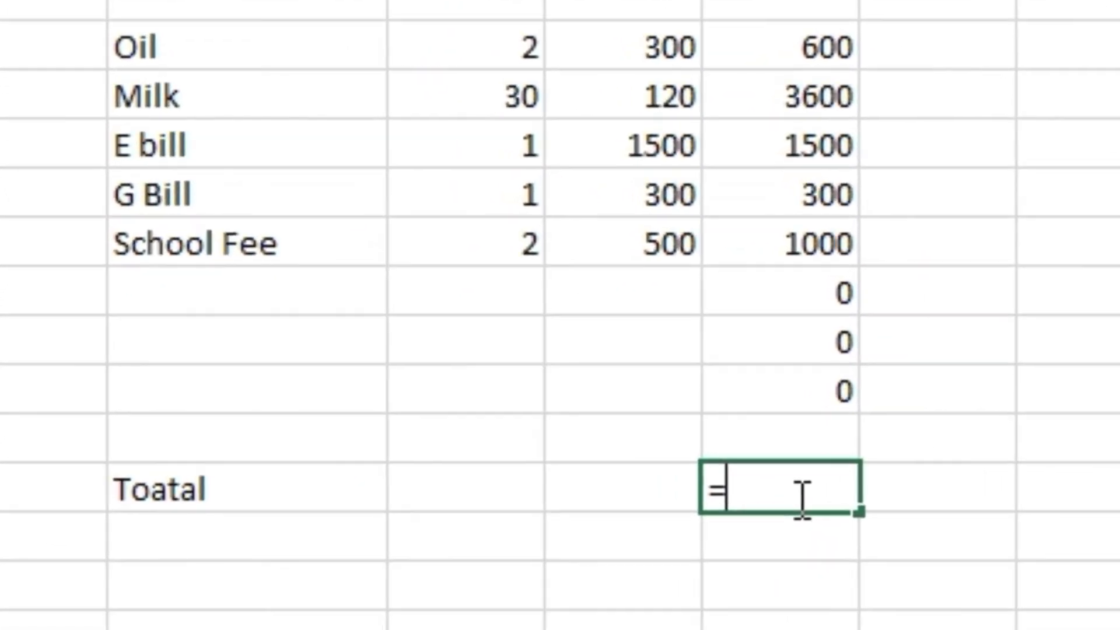
text(um()
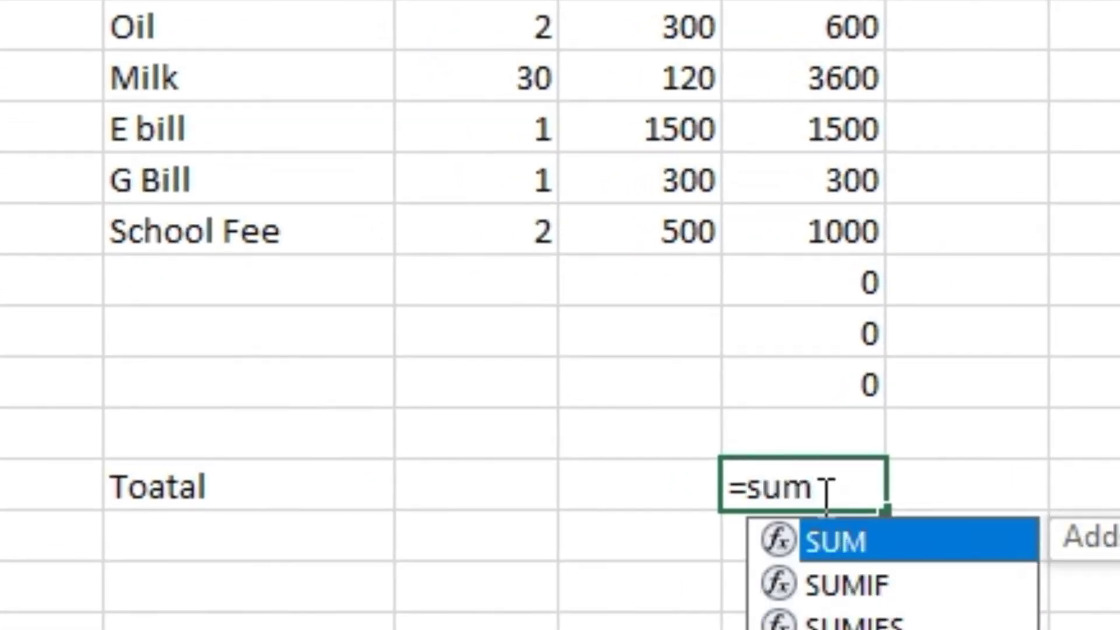
click(812, 31)
drag(818, 76, 830, 365)
text())
key(Return)
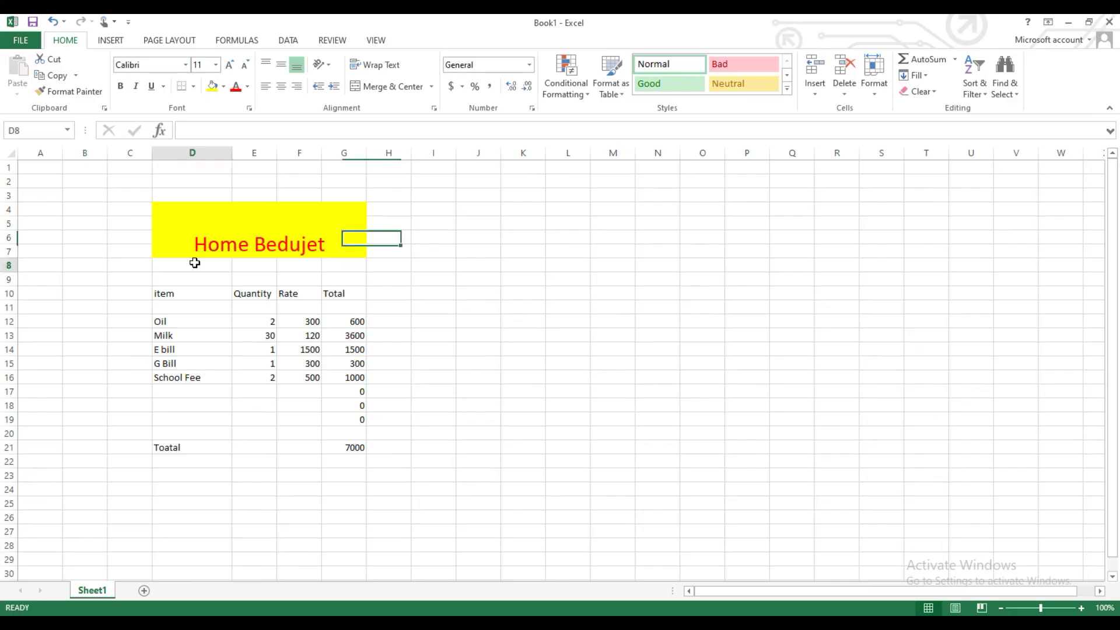
Merge and center D8:G8 below the Home Bedujet title and enter the subheading "Expences".
drag(195, 264, 361, 270)
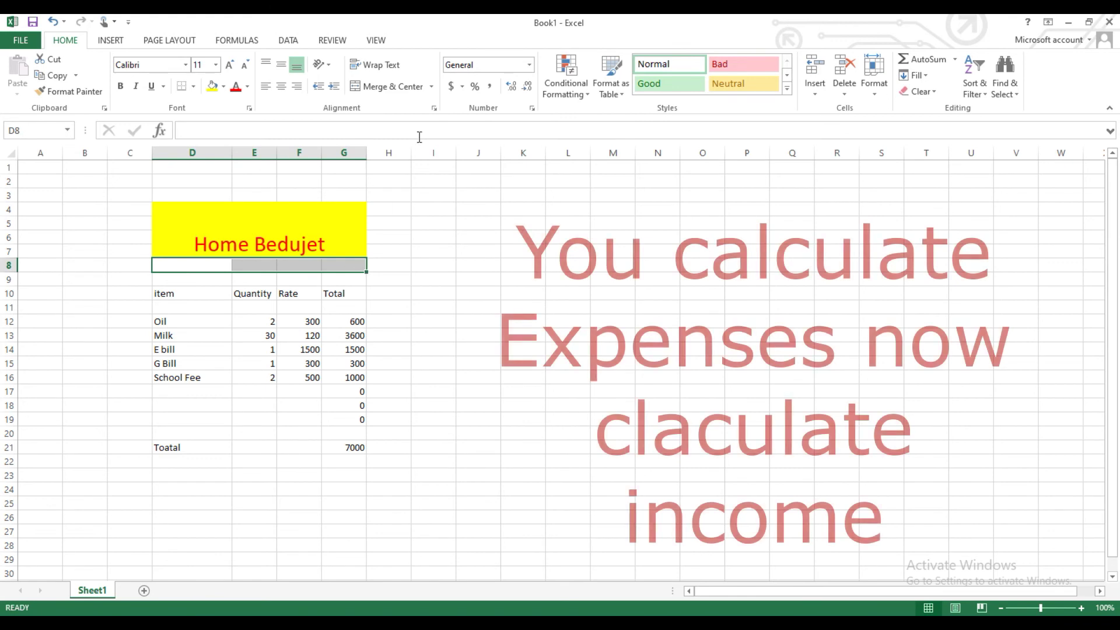
click(367, 87)
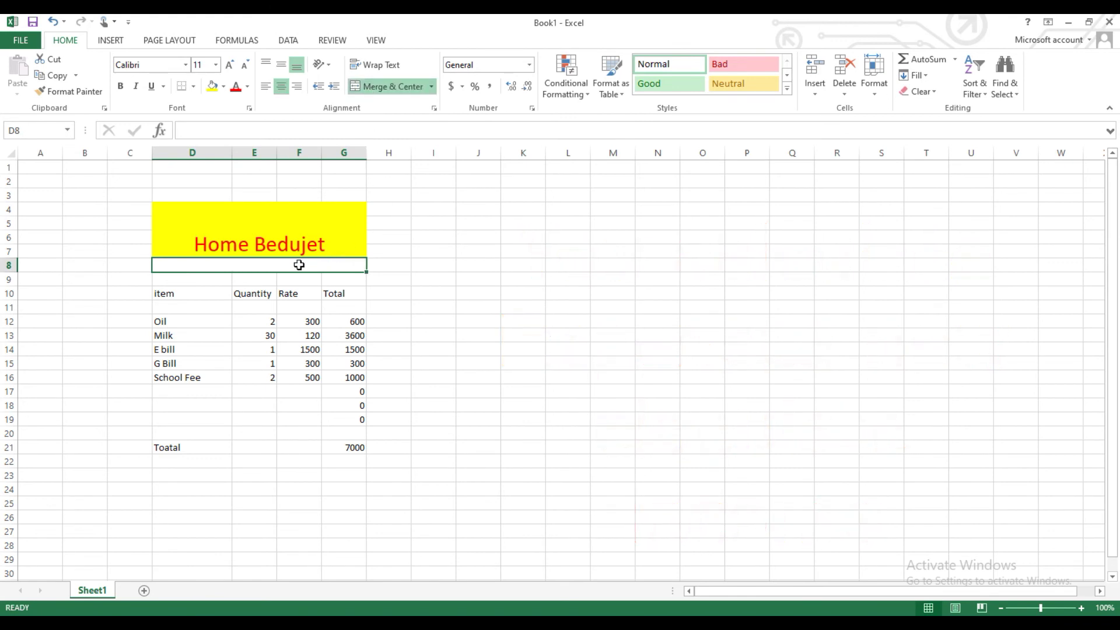
text(Expences)
click(478, 308)
Merge and center the range J4:L6 and enter the heading "Income" in it.
drag(487, 211, 552, 232)
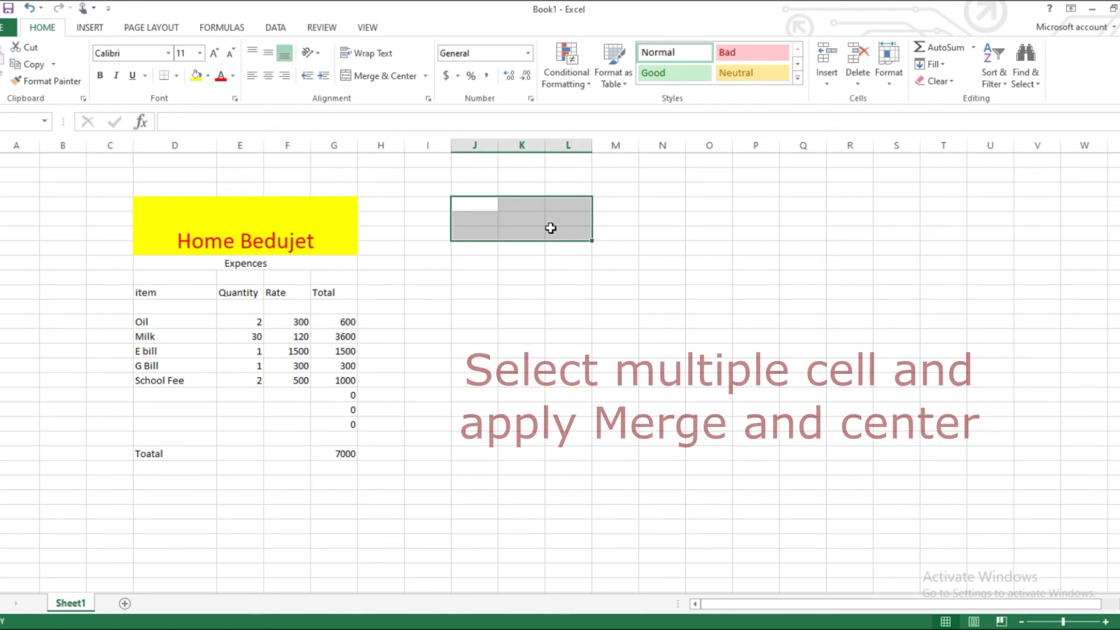
click(366, 77)
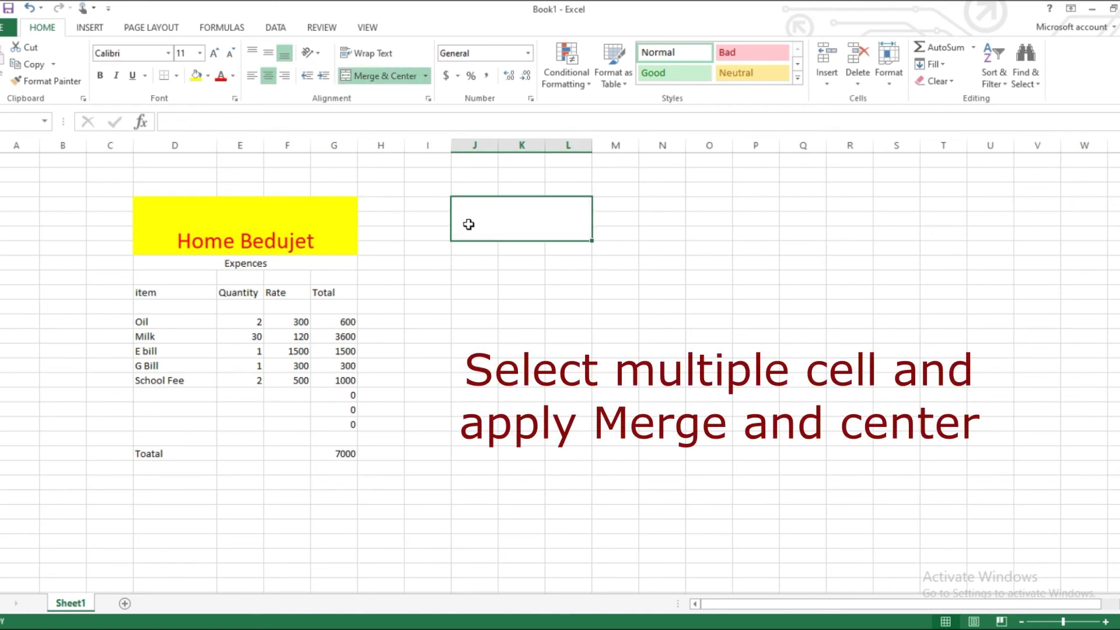
text(Inco)
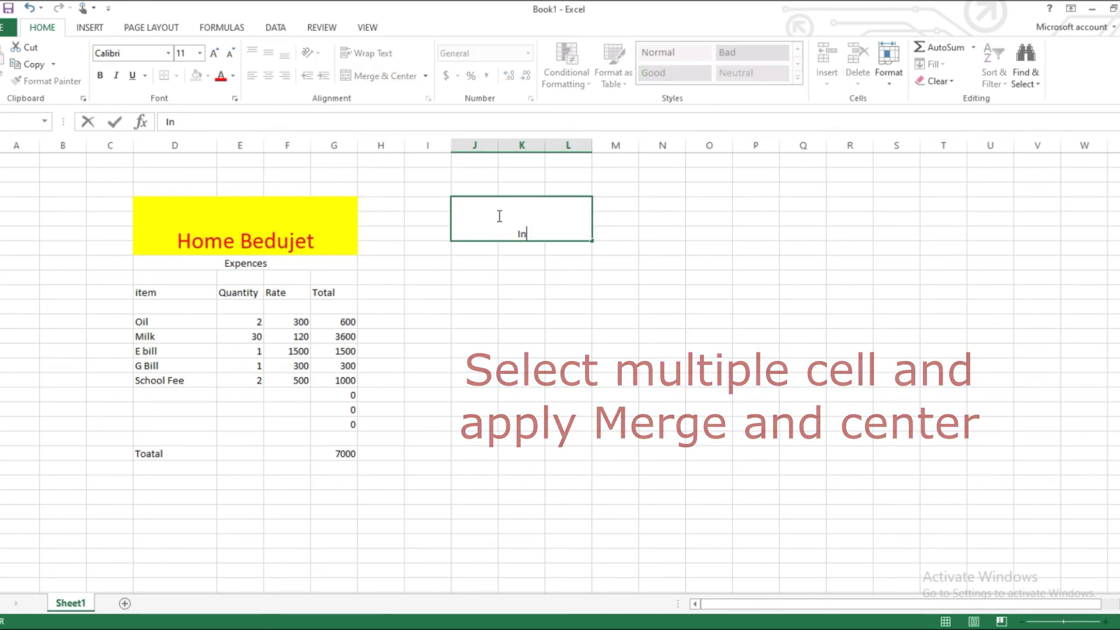
text(me)
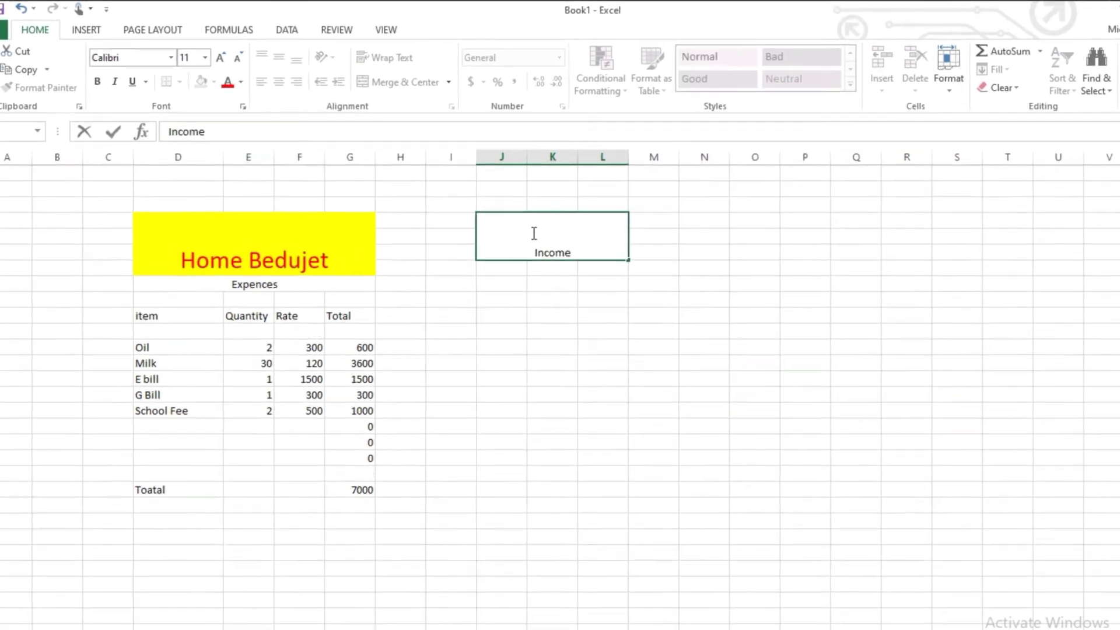
click(568, 291)
Format the Income heading with middle vertical alignment, font size 20 and a yellow fill.
click(719, 331)
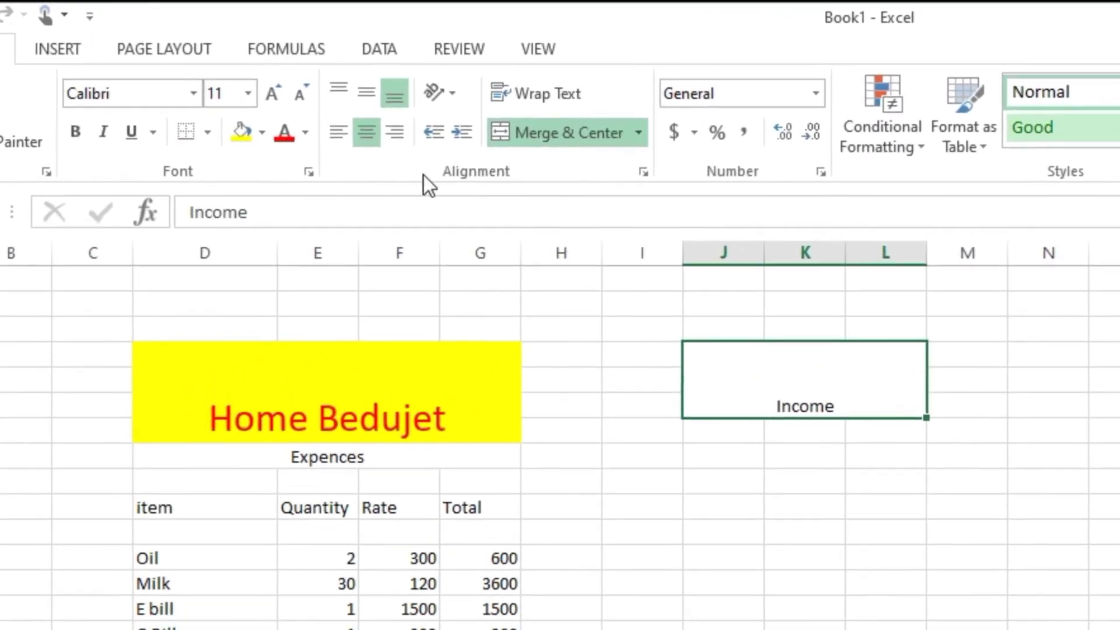
click(363, 91)
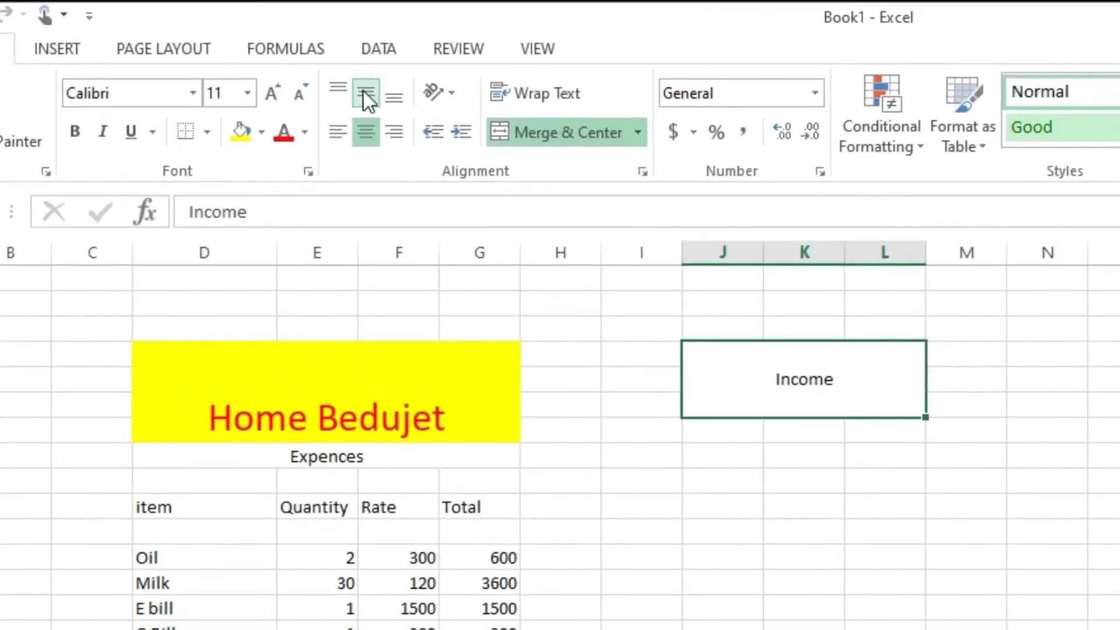
click(273, 104)
click(272, 103)
click(272, 104)
click(271, 103)
click(272, 104)
click(235, 130)
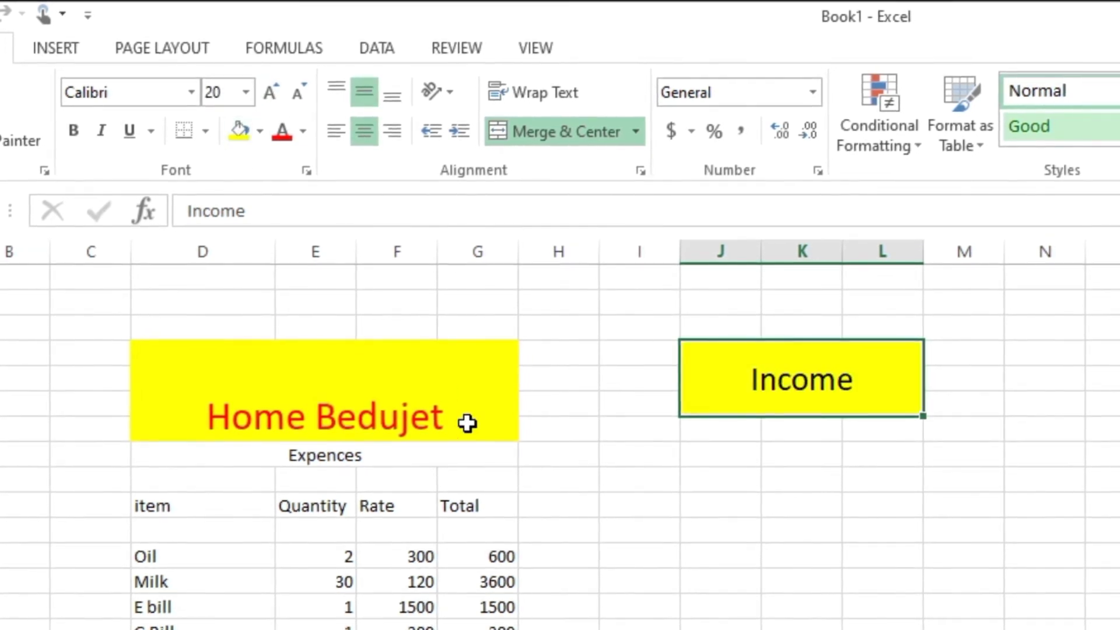
Enter the income labels "My Salery", "Father Sal" and "Brother Sal" in cells J9 to J11.
click(721, 476)
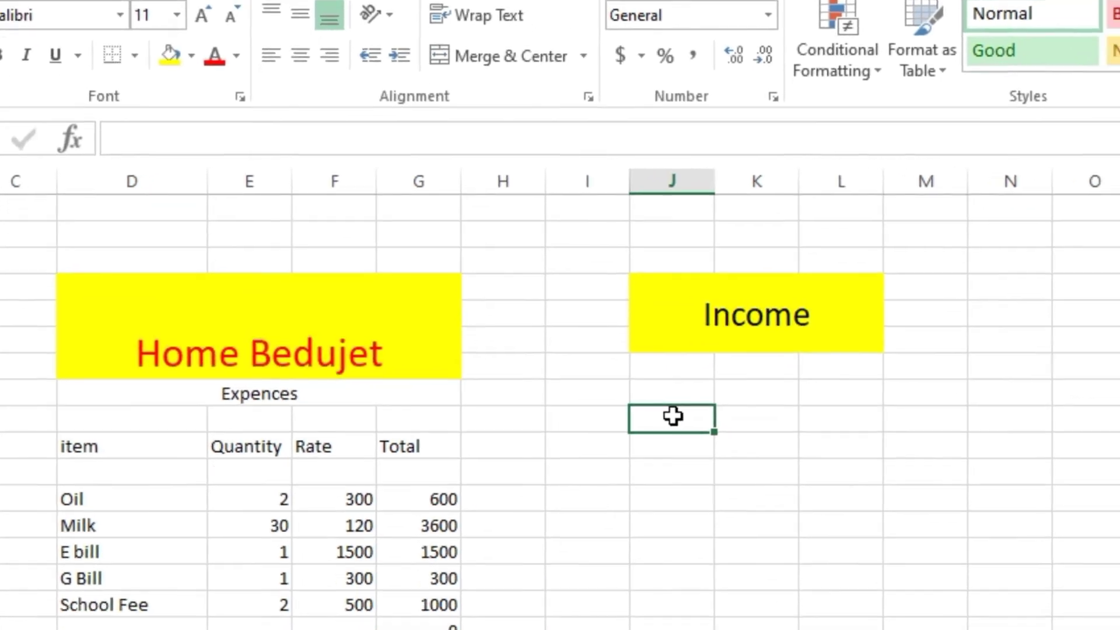
text(My)
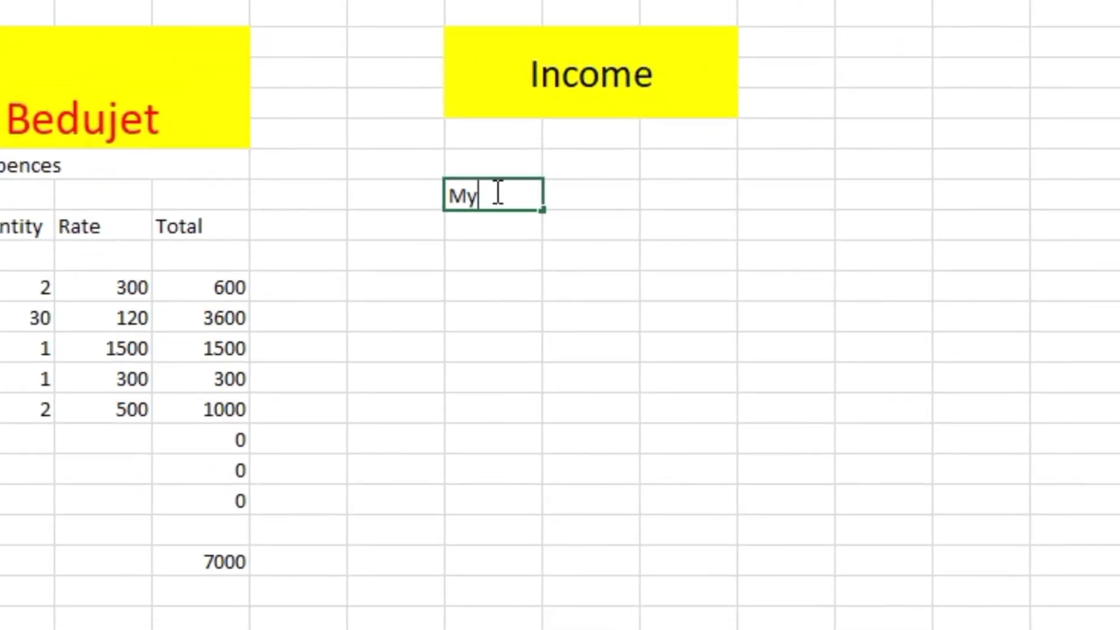
text( Salery)
key(Return)
text(Fat)
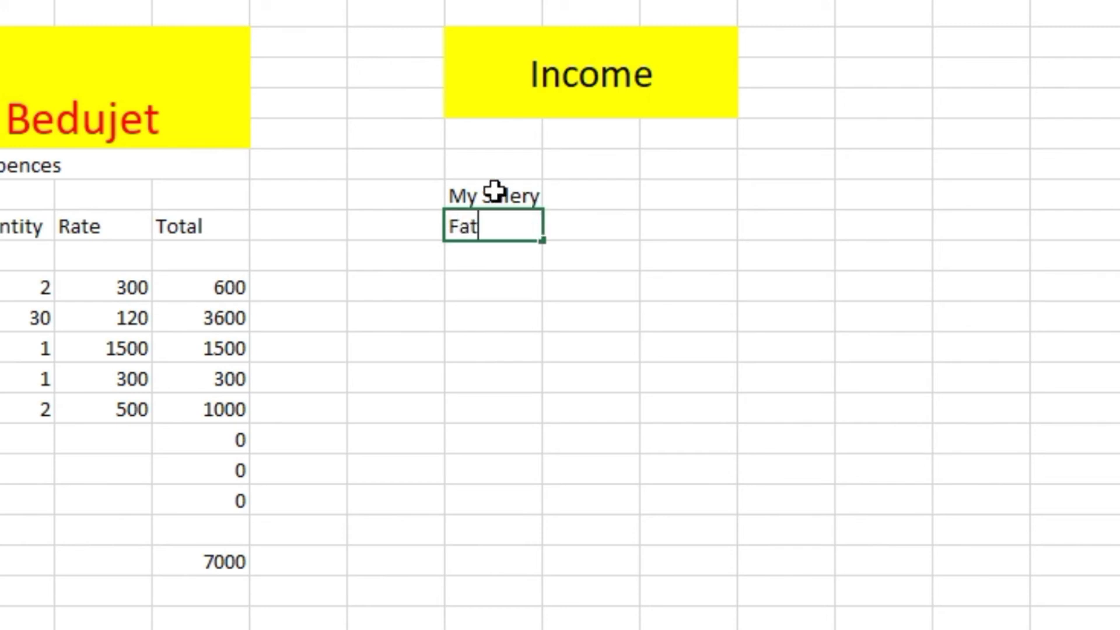
text(her Sal)
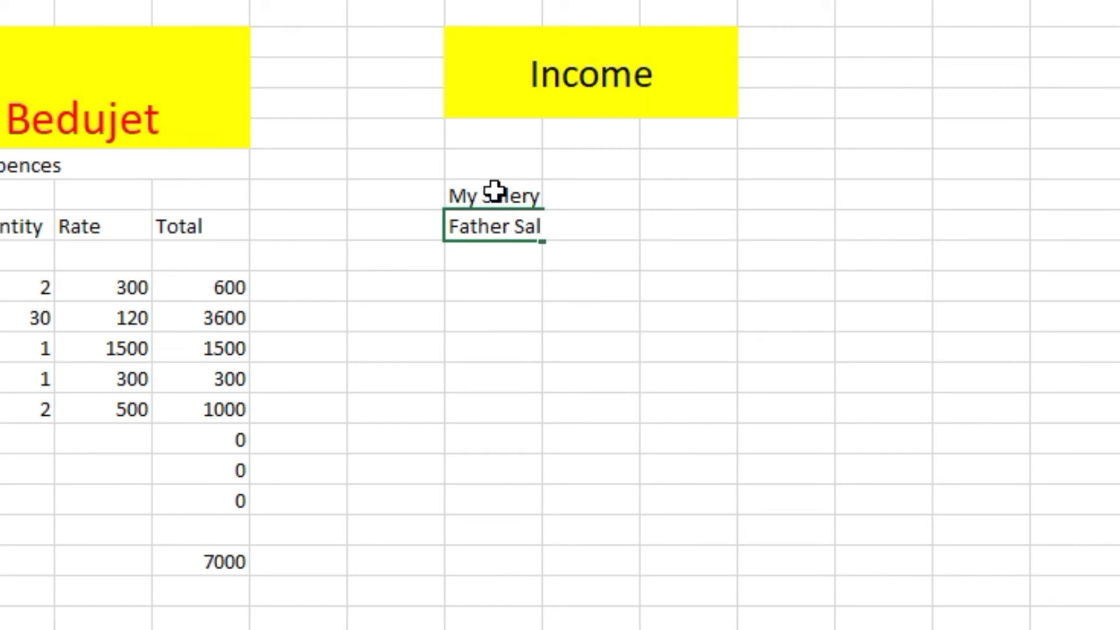
key(Return)
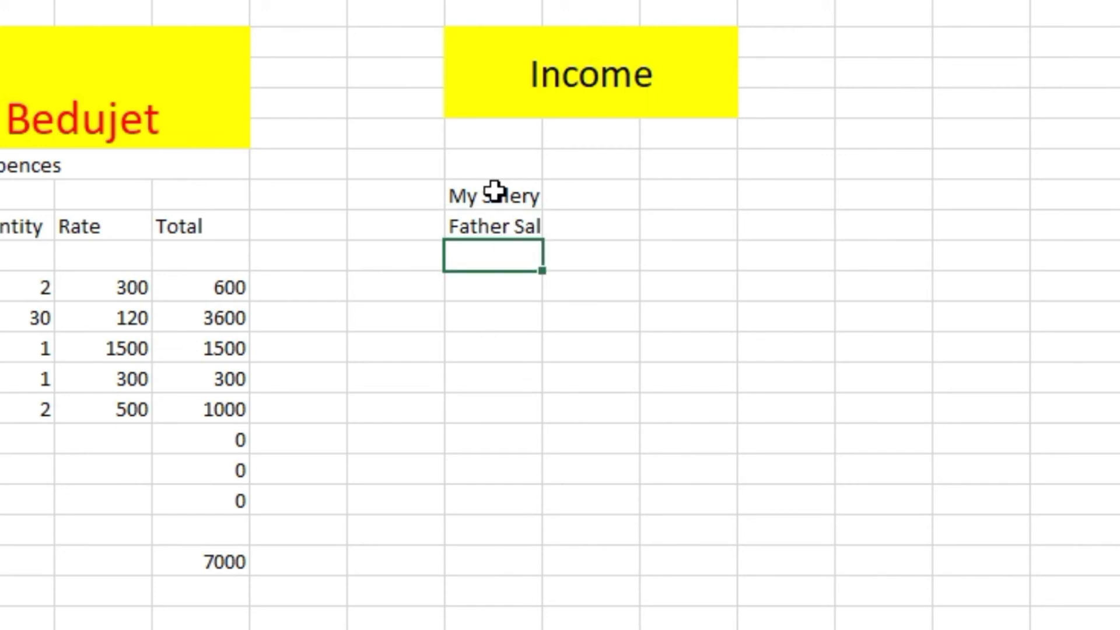
text(Brother Sal)
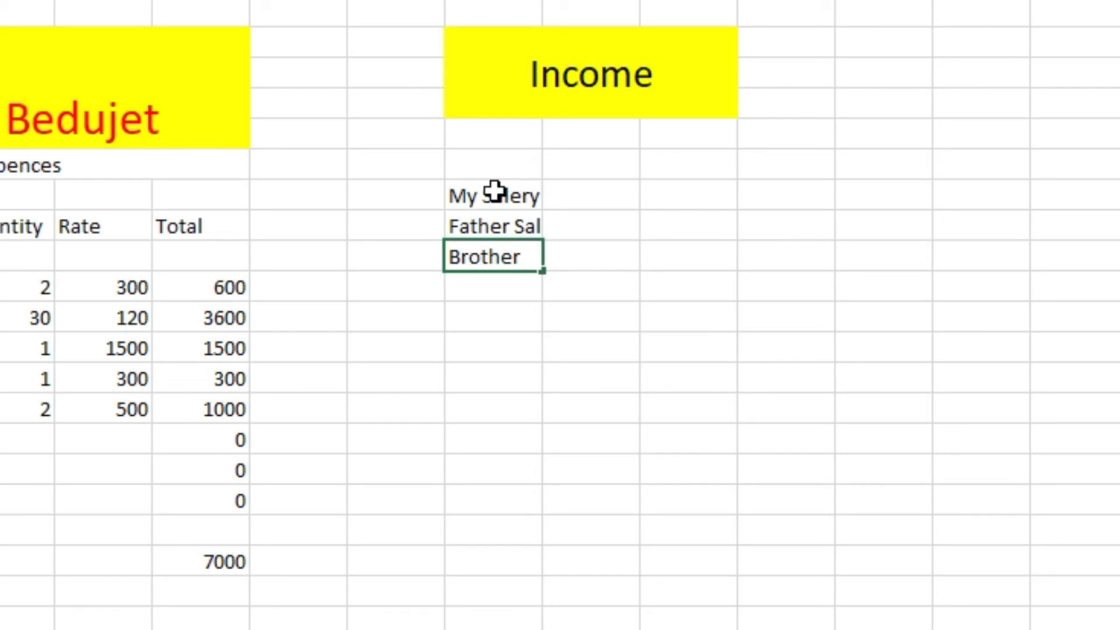
Enter the income amounts 4000, 10000 and 3000 in cells L9 to L11.
key(Right)
key(Right)
key(Up)
key(Up)
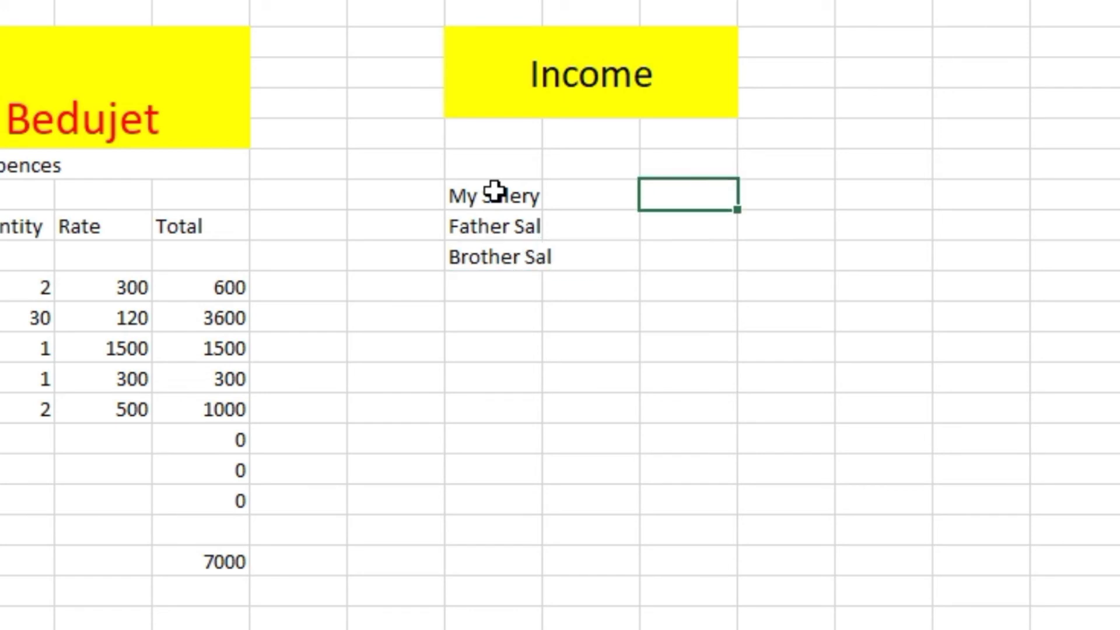
text(4000)
key(Return)
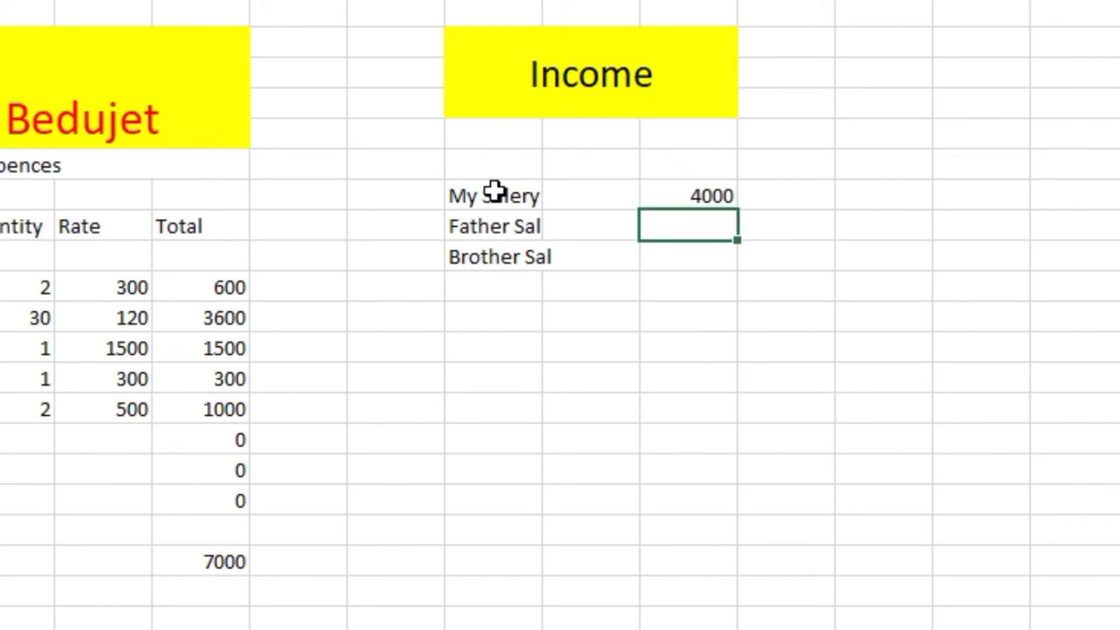
text(10000)
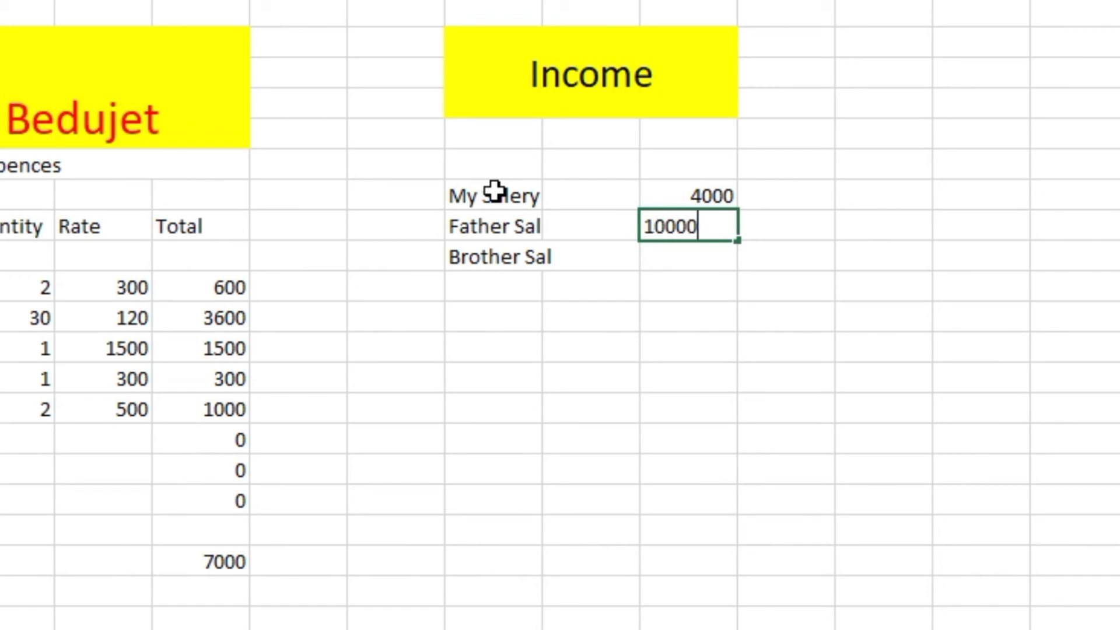
key(Return)
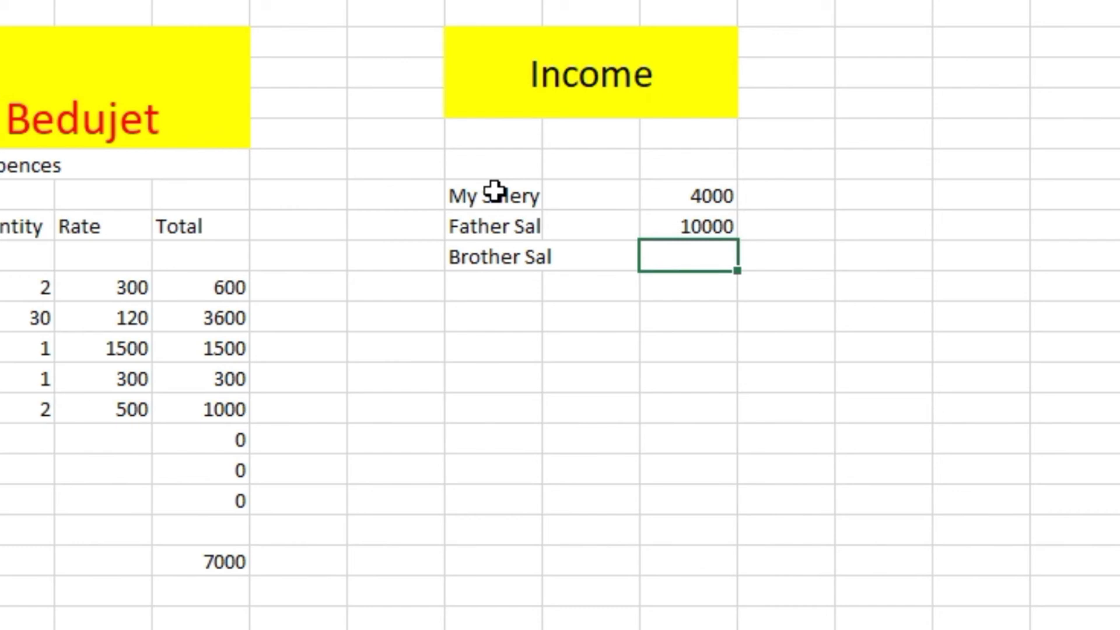
text(3)
key(Return)
Enter the label "Total" in J21 under the income list, on the same row as the expenses total.
key(Return)
key(Return)
key(Return)
key(Return)
key(Return)
key(Return)
key(Return)
key(Return)
key(Return)
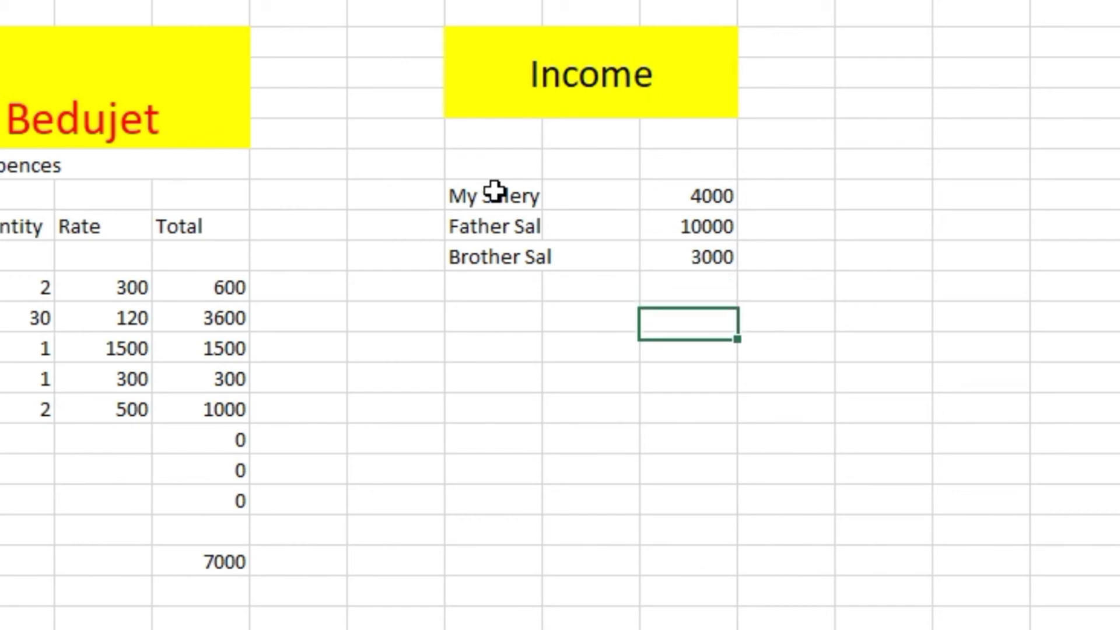
key(Left)
key(Left)
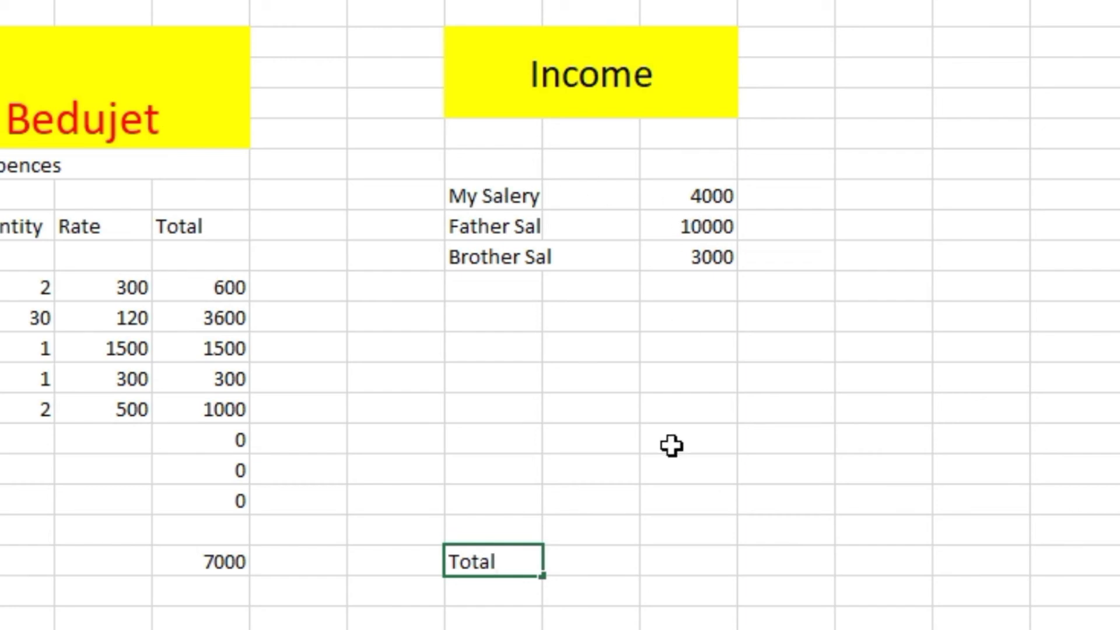
Add up the income amounts in L21 with the formula =SUM(L9:L18).
click(689, 562)
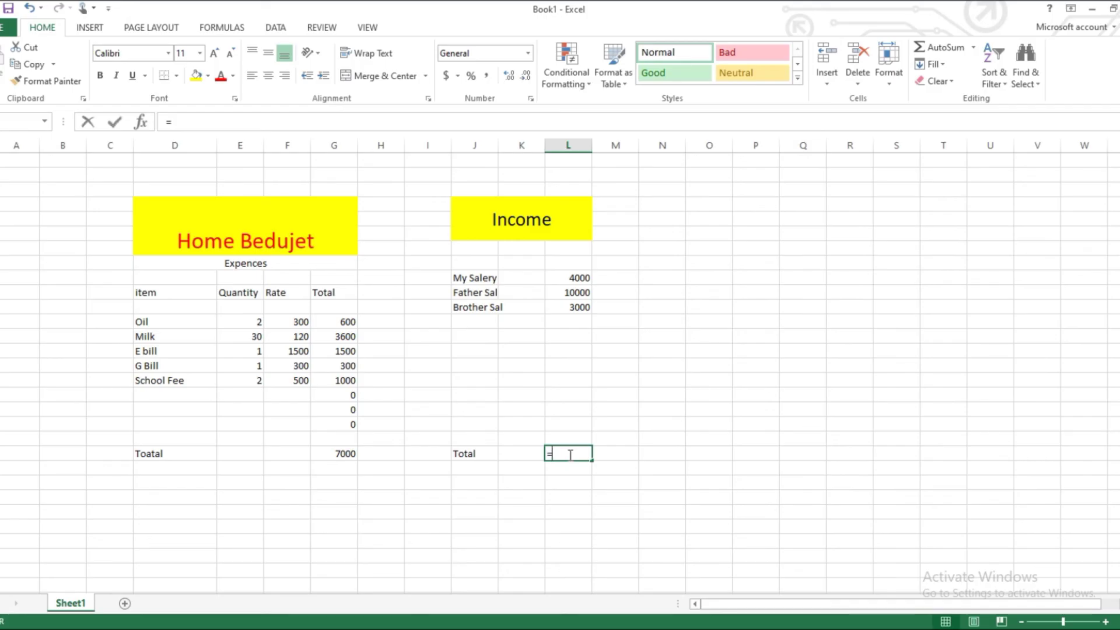
text(=sum()
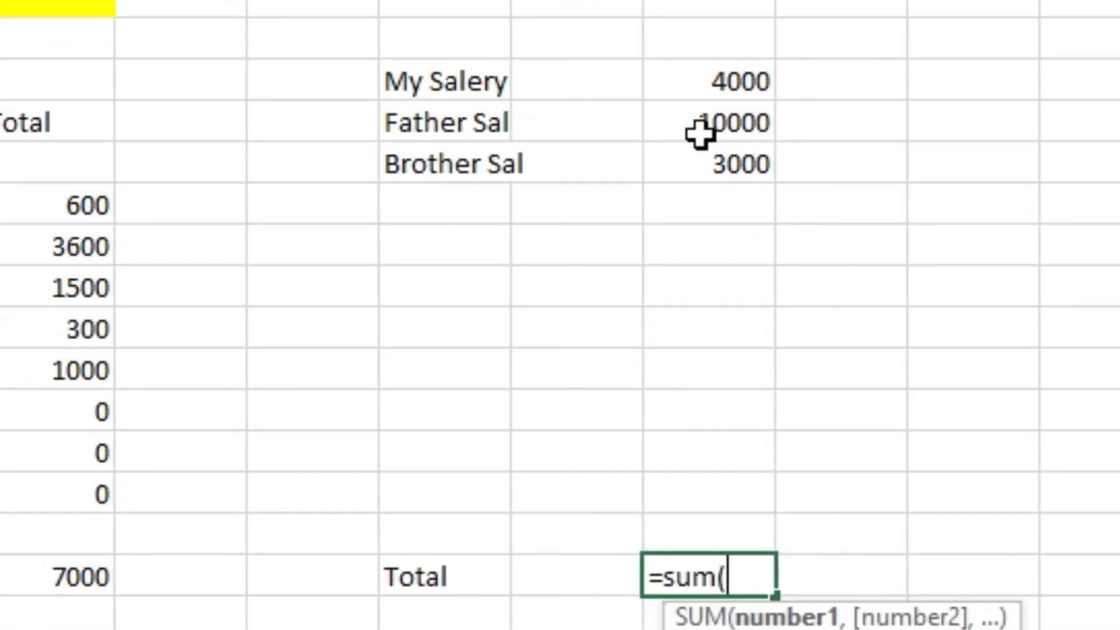
click(743, 77)
drag(740, 112, 733, 437)
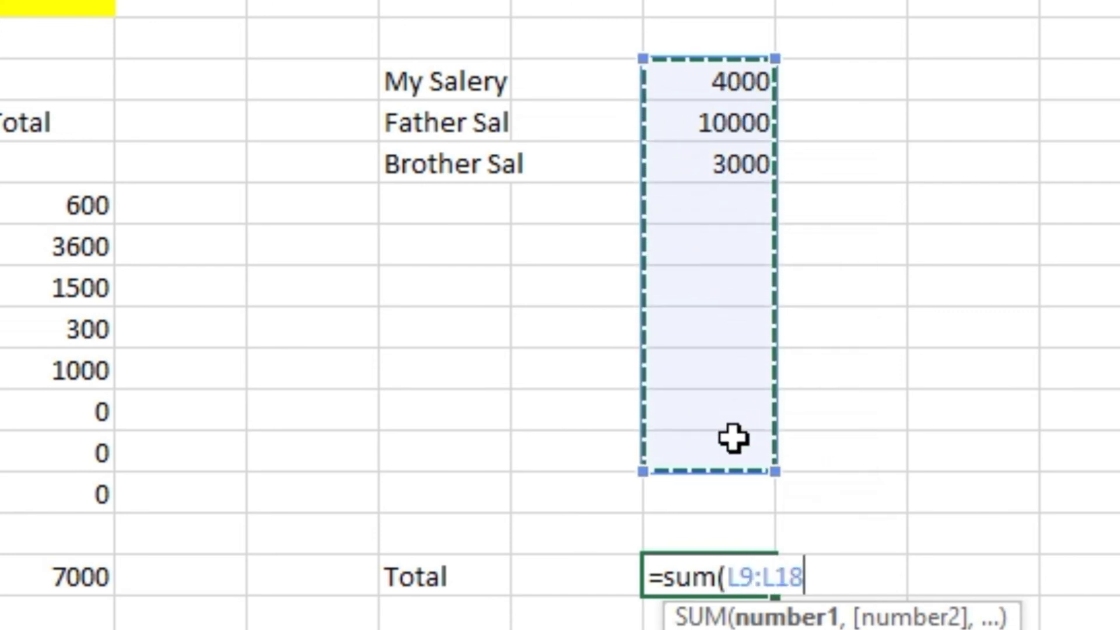
text())
key(Return)
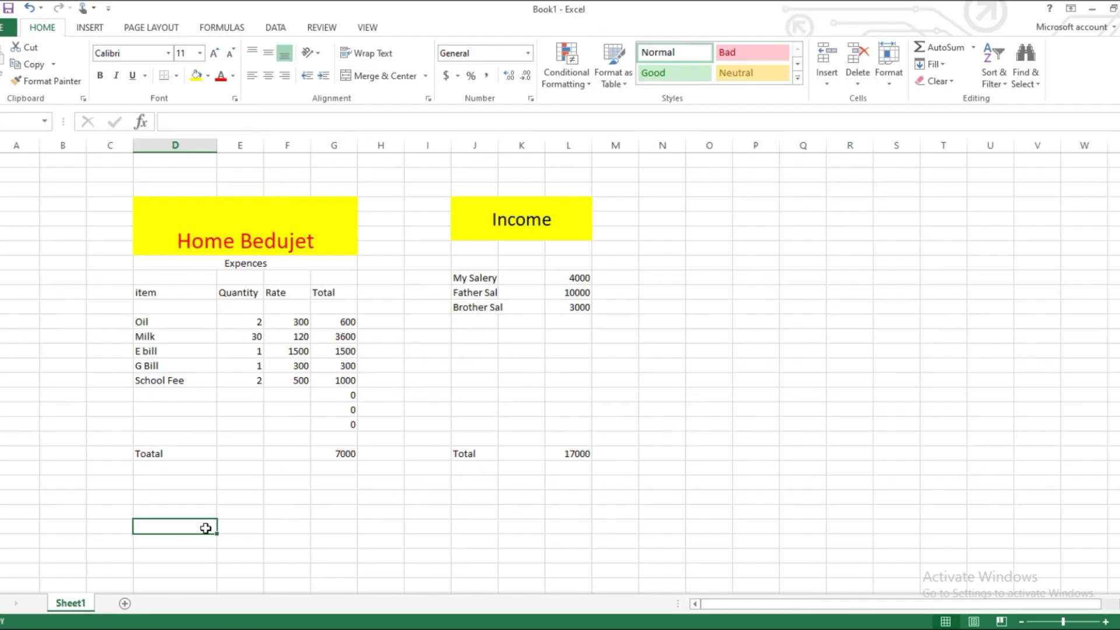
Merge and center D26:F26 below the expenses table and enter the heading "On Hand".
drag(205, 527, 268, 522)
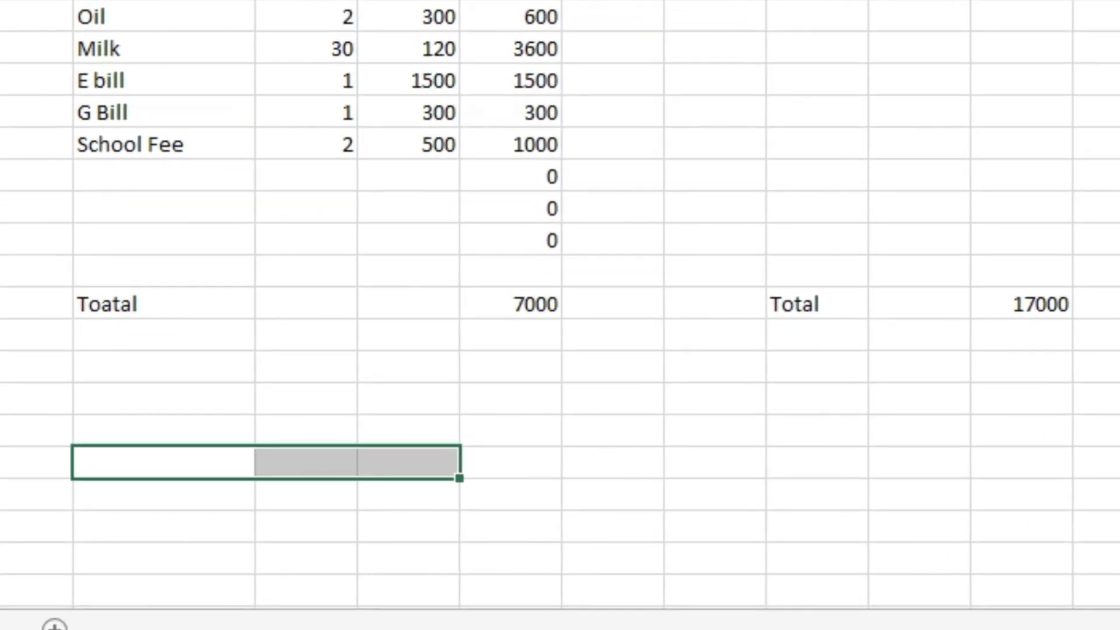
click(584, 1)
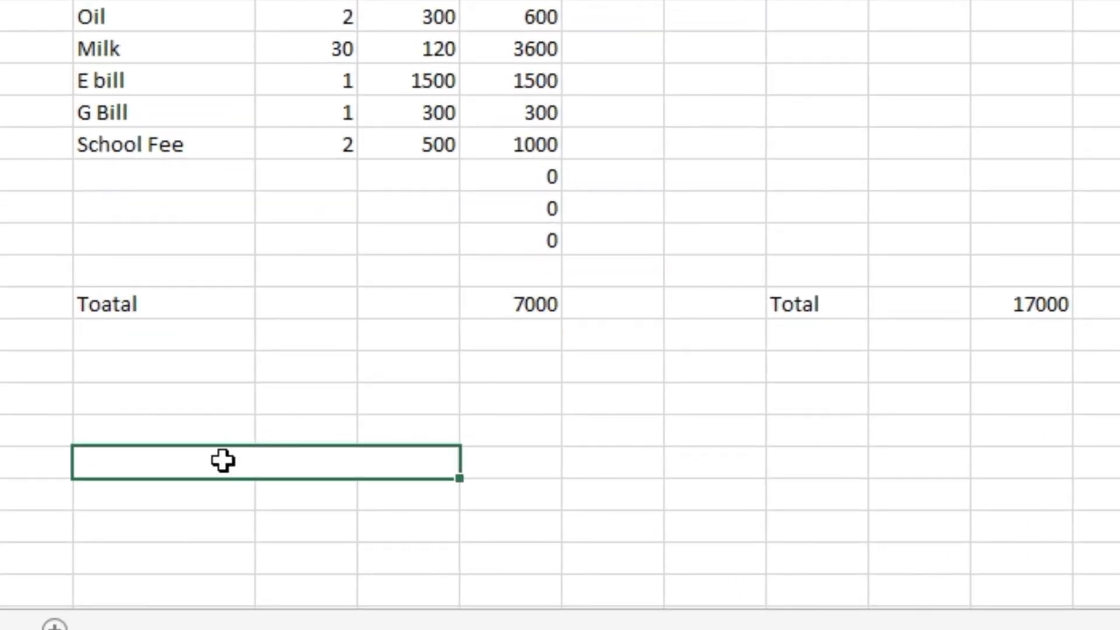
text(on Hand)
Enter the labels "Expences", "Income" and "Balance" in cells D28 to D30 under the On Hand heading.
click(194, 540)
text(Expences)
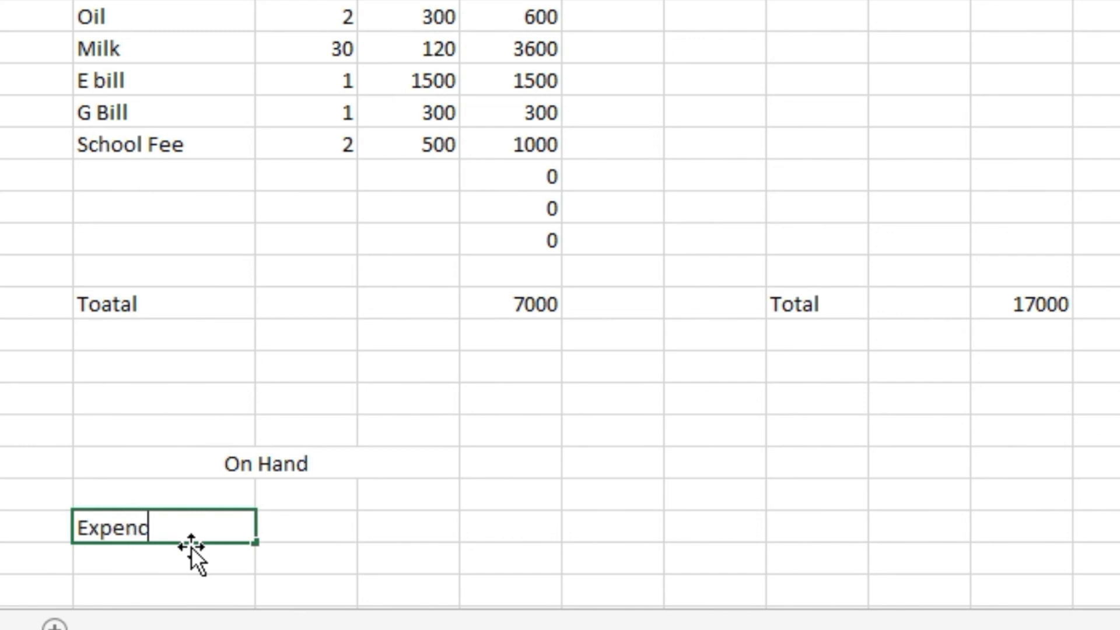
click(225, 576)
key(Up)
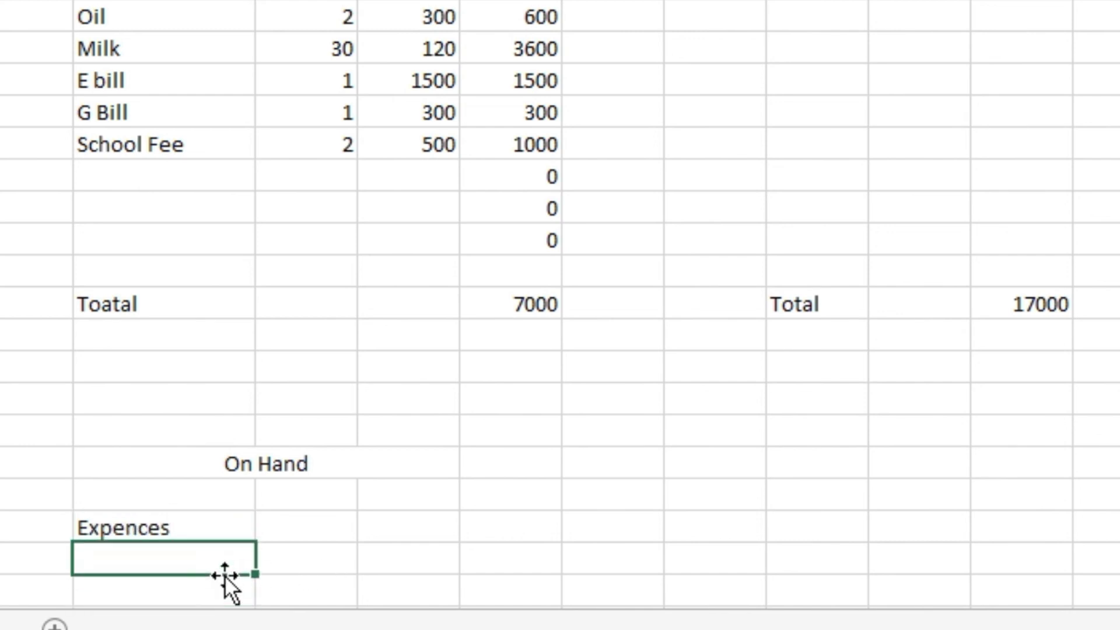
text(Income)
key(Return)
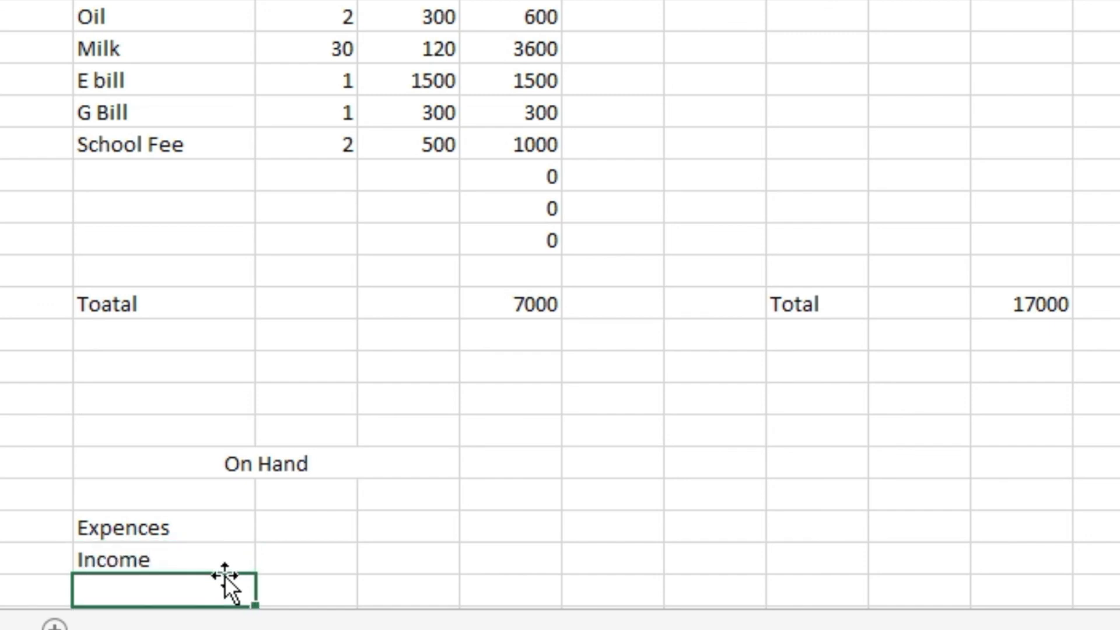
text(Bala)
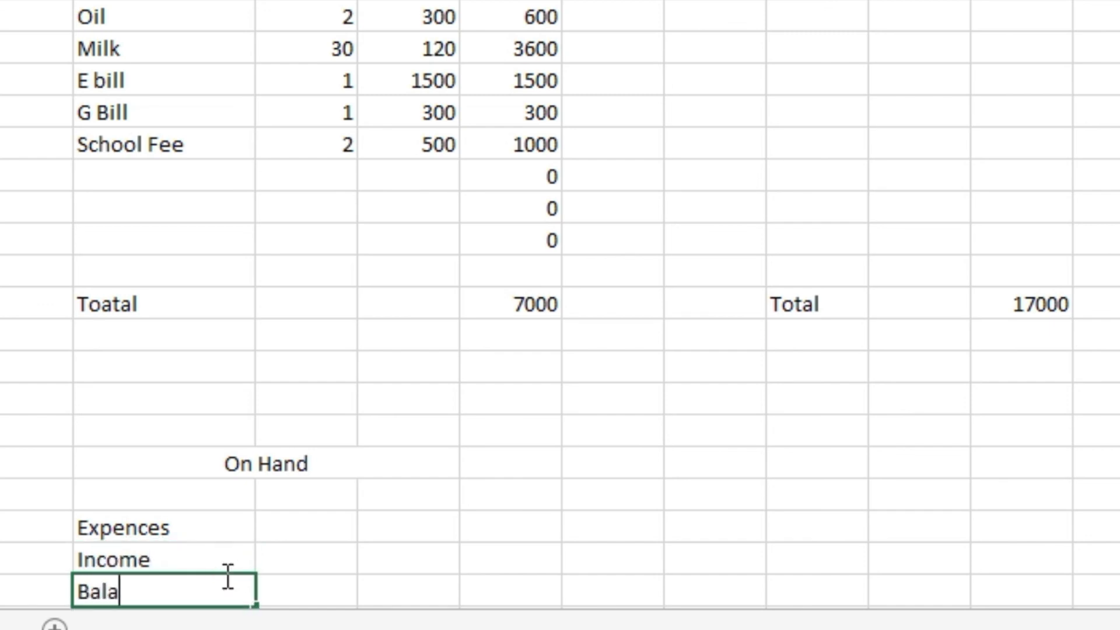
text(nce)
key(Tab)
Link the Expences amount in F28 to the expenses total with =G21, and the Income amount in F29 to the income total with =L21.
key(Up)
key(Up)
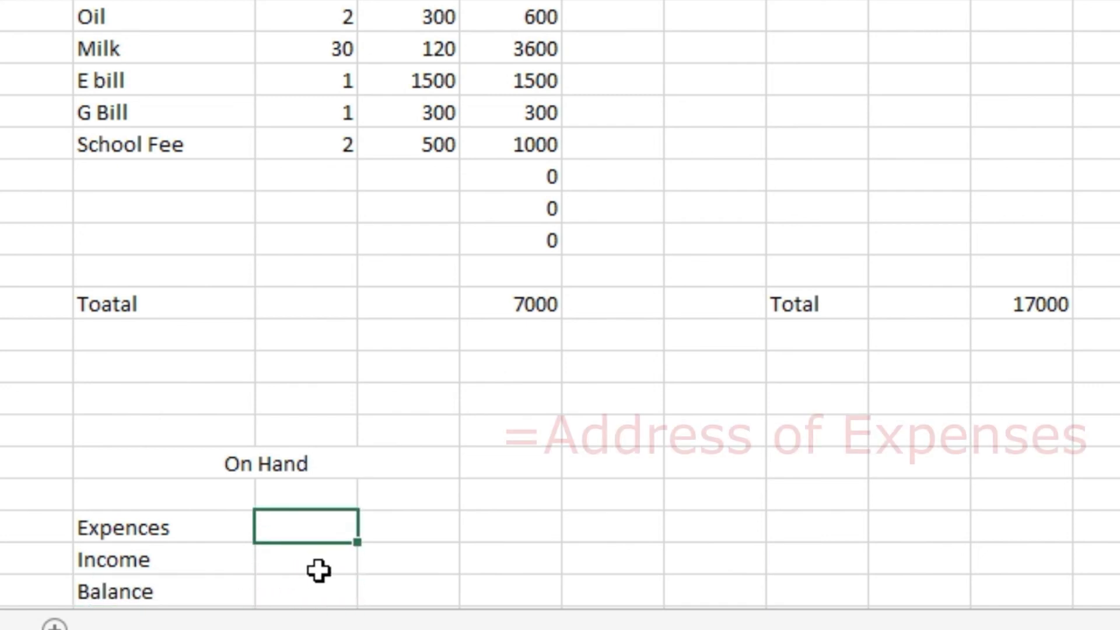
click(394, 530)
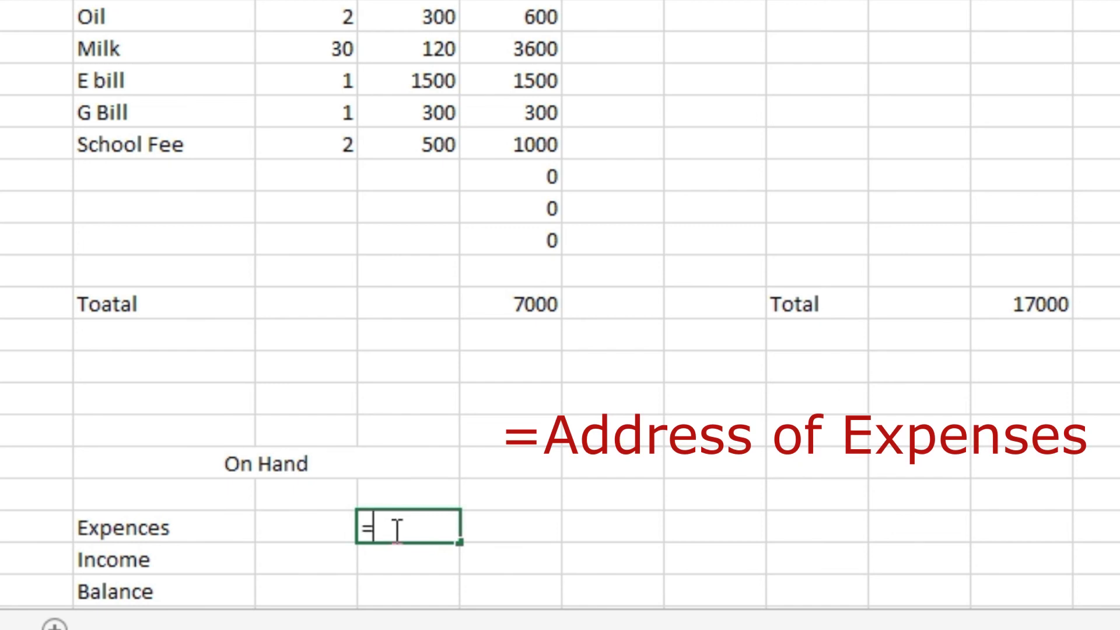
click(544, 303)
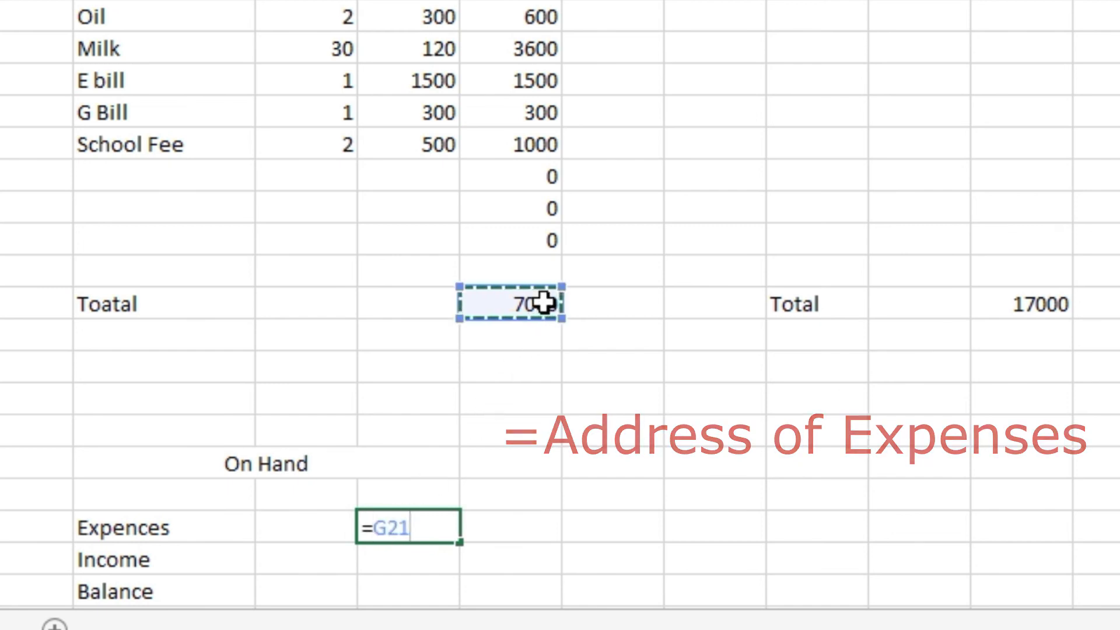
key(Return)
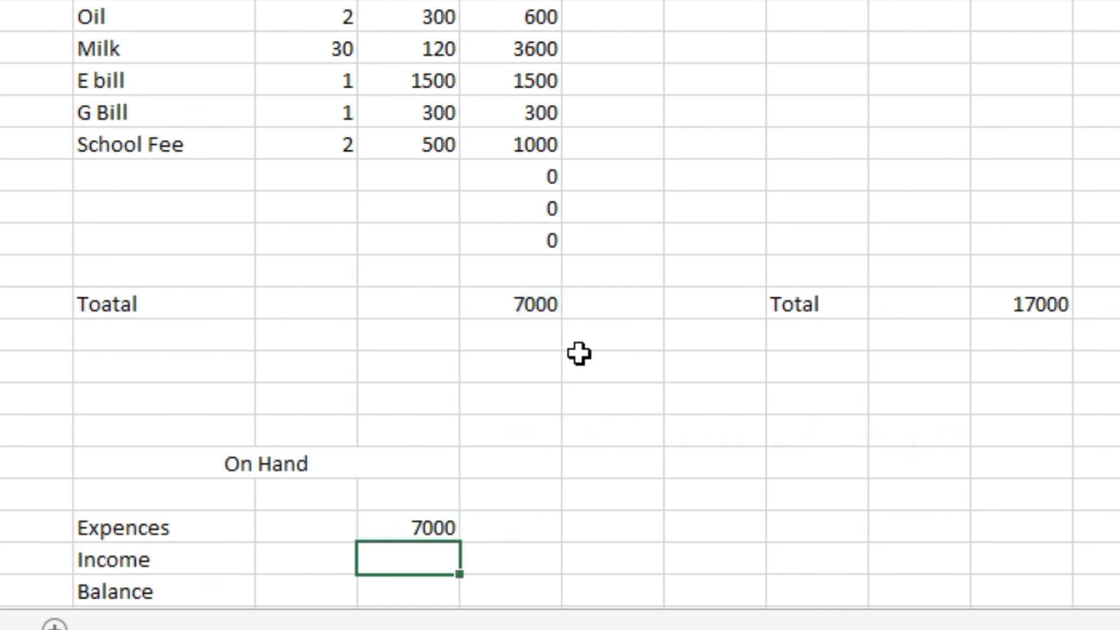
text(=)
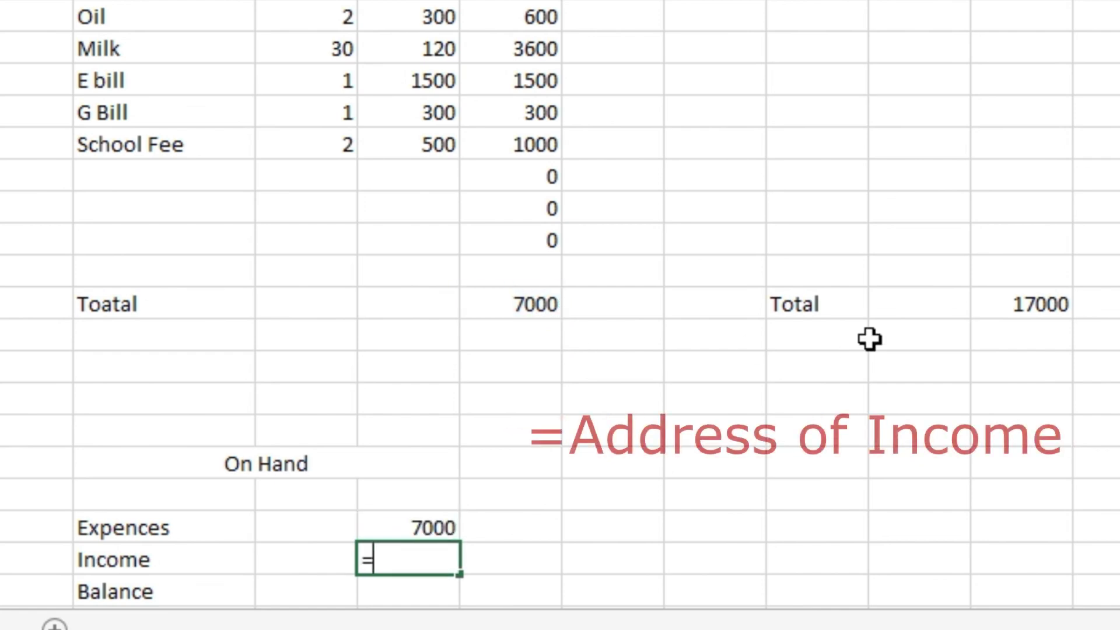
click(1013, 304)
key(Return)
Calculate the Balance in F30 by subtracting expenses from income with the formula =F29-F28.
text(=)
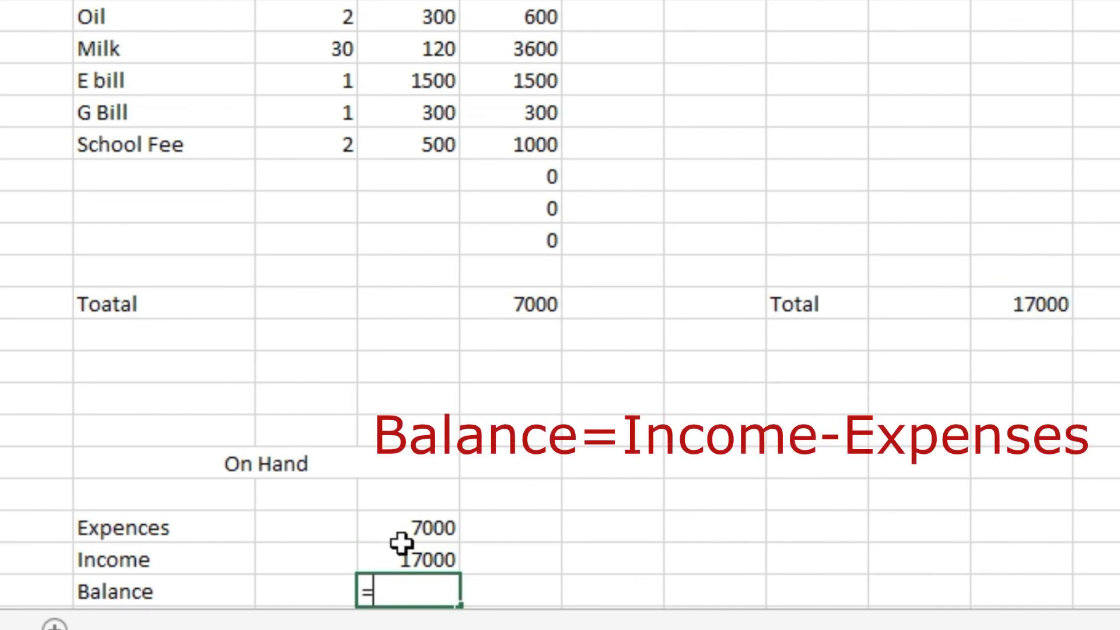
click(391, 560)
text(-)
click(441, 519)
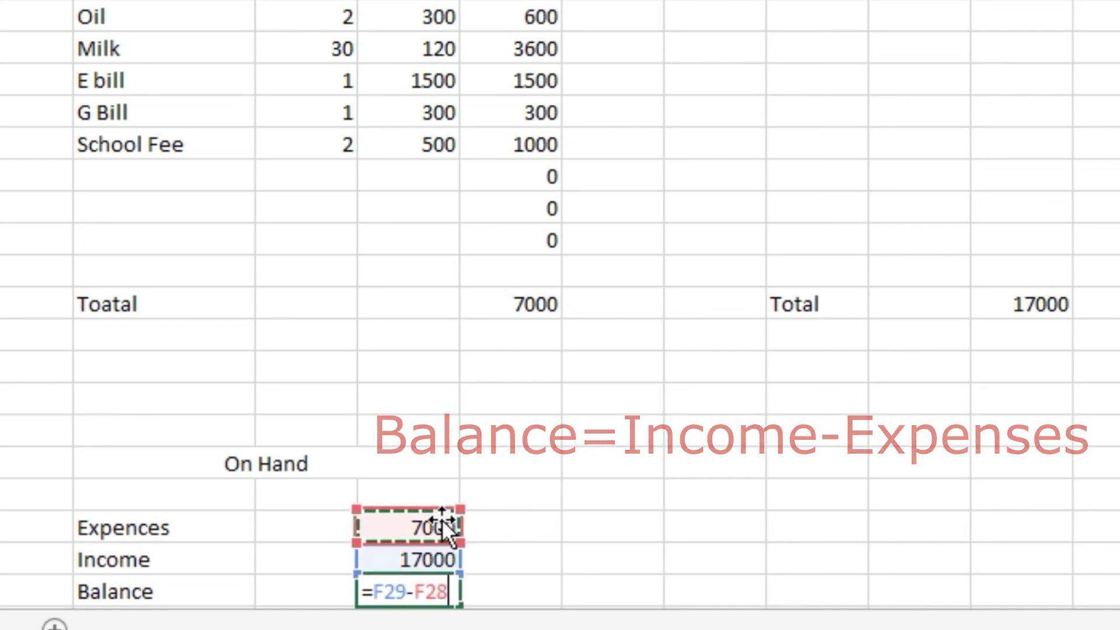
key(Return)
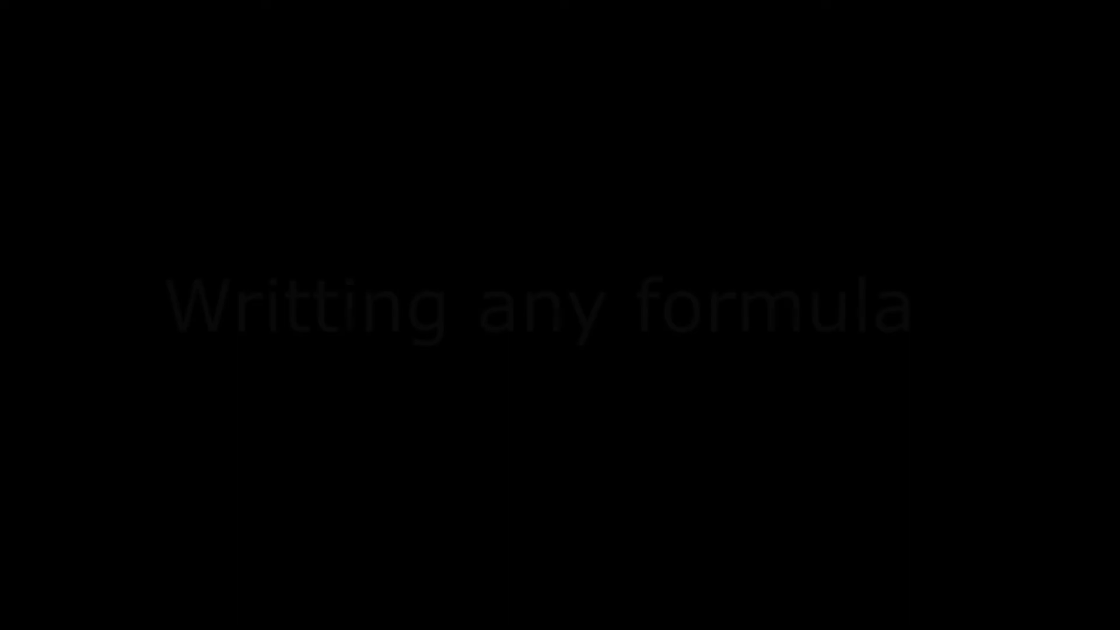